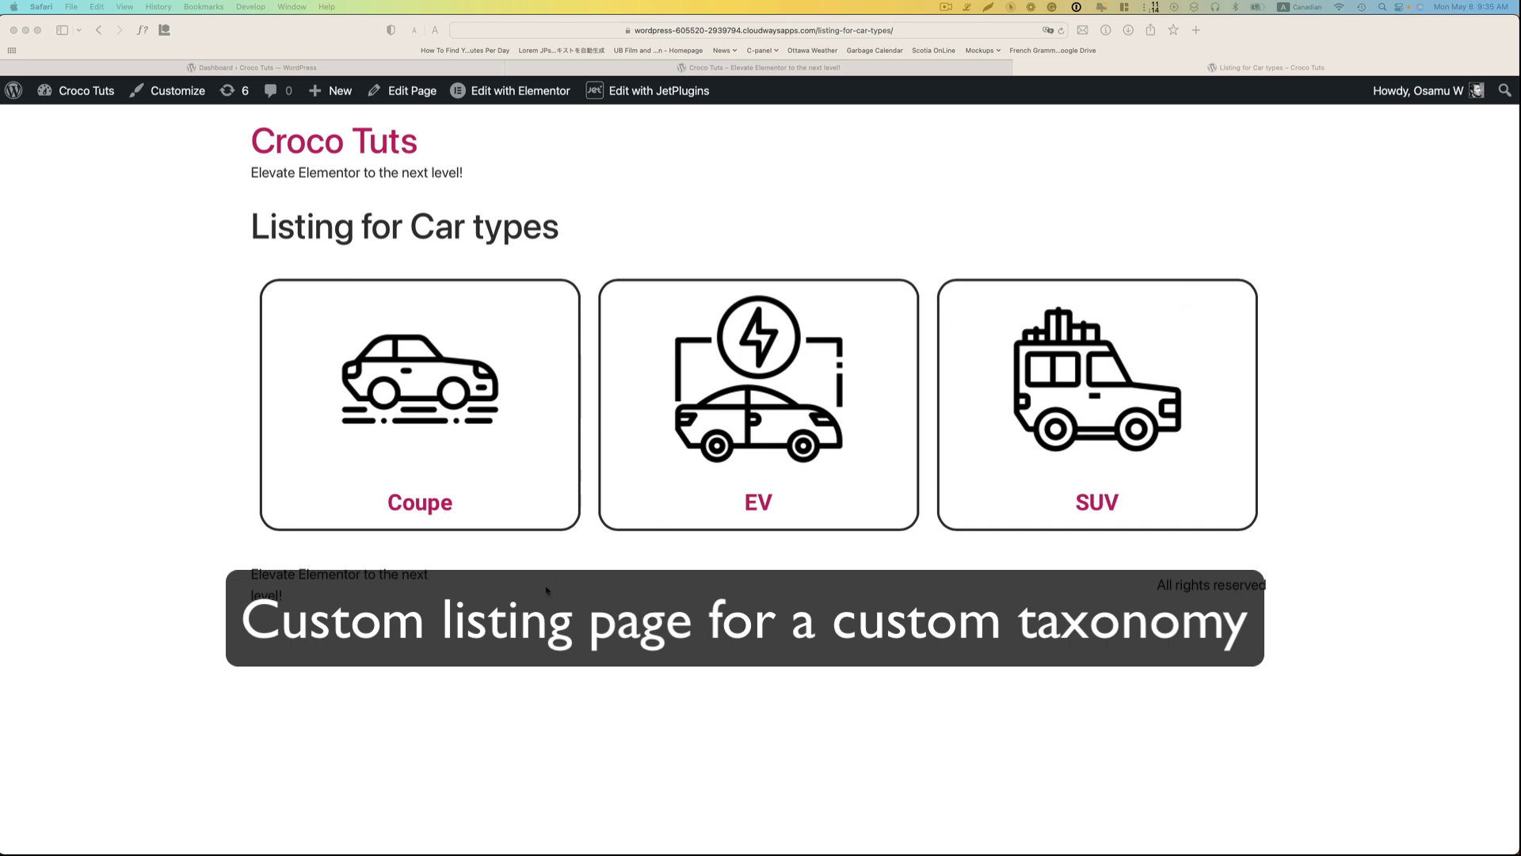
Open the EV card's archive, showing the KIA EV6, Hyundai IONIQ5 and Tesla Model 3 cards
{"action": "left_click", "coordinate": [425, 512]}
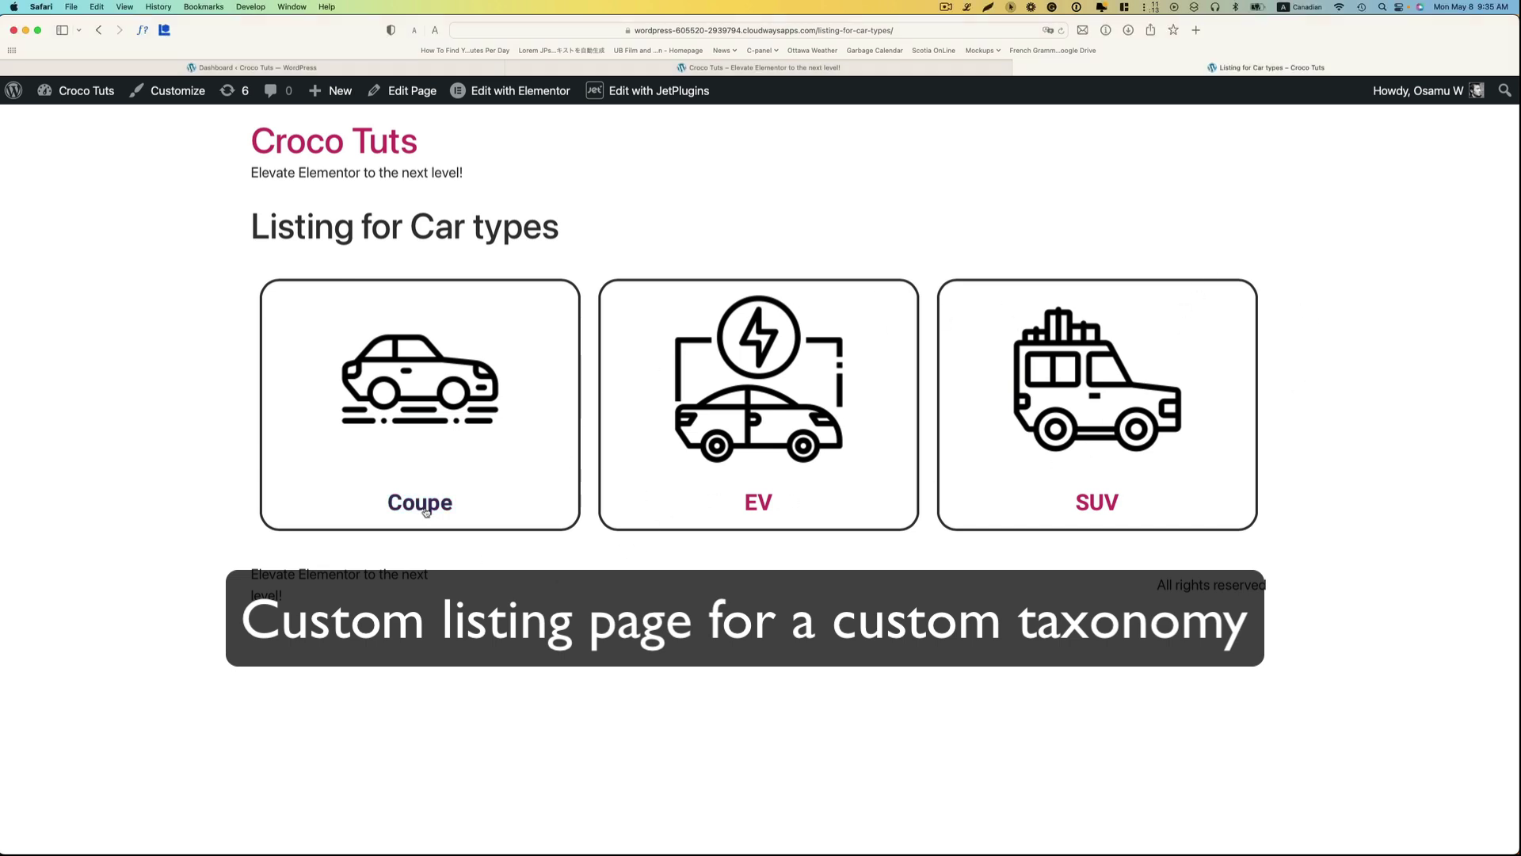
{"action": "left_click", "coordinate": [754, 503]}
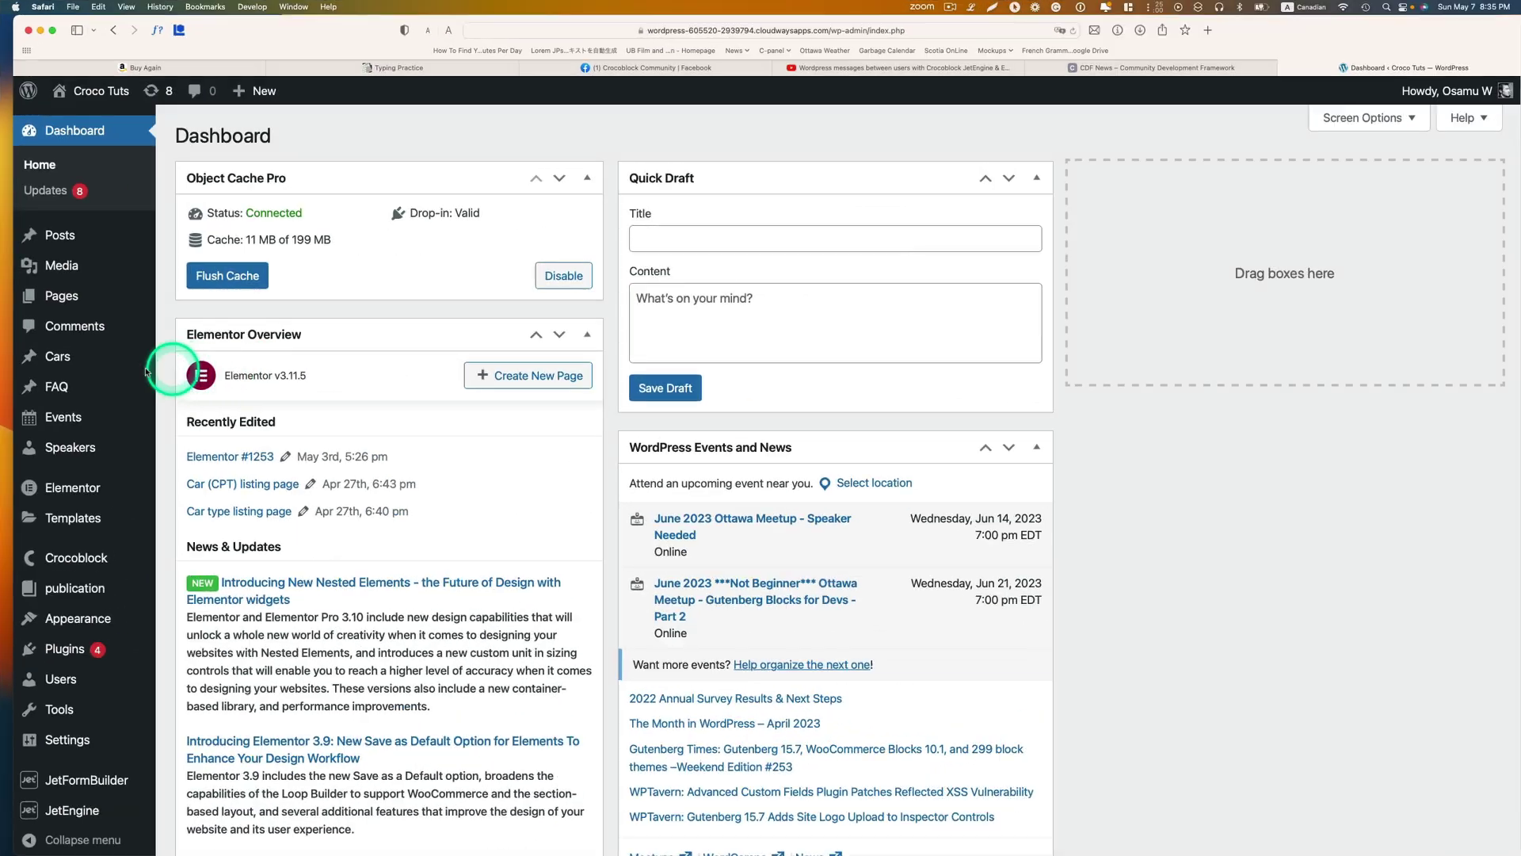
{"action": "mouse_move", "coordinate": [51, 358]}
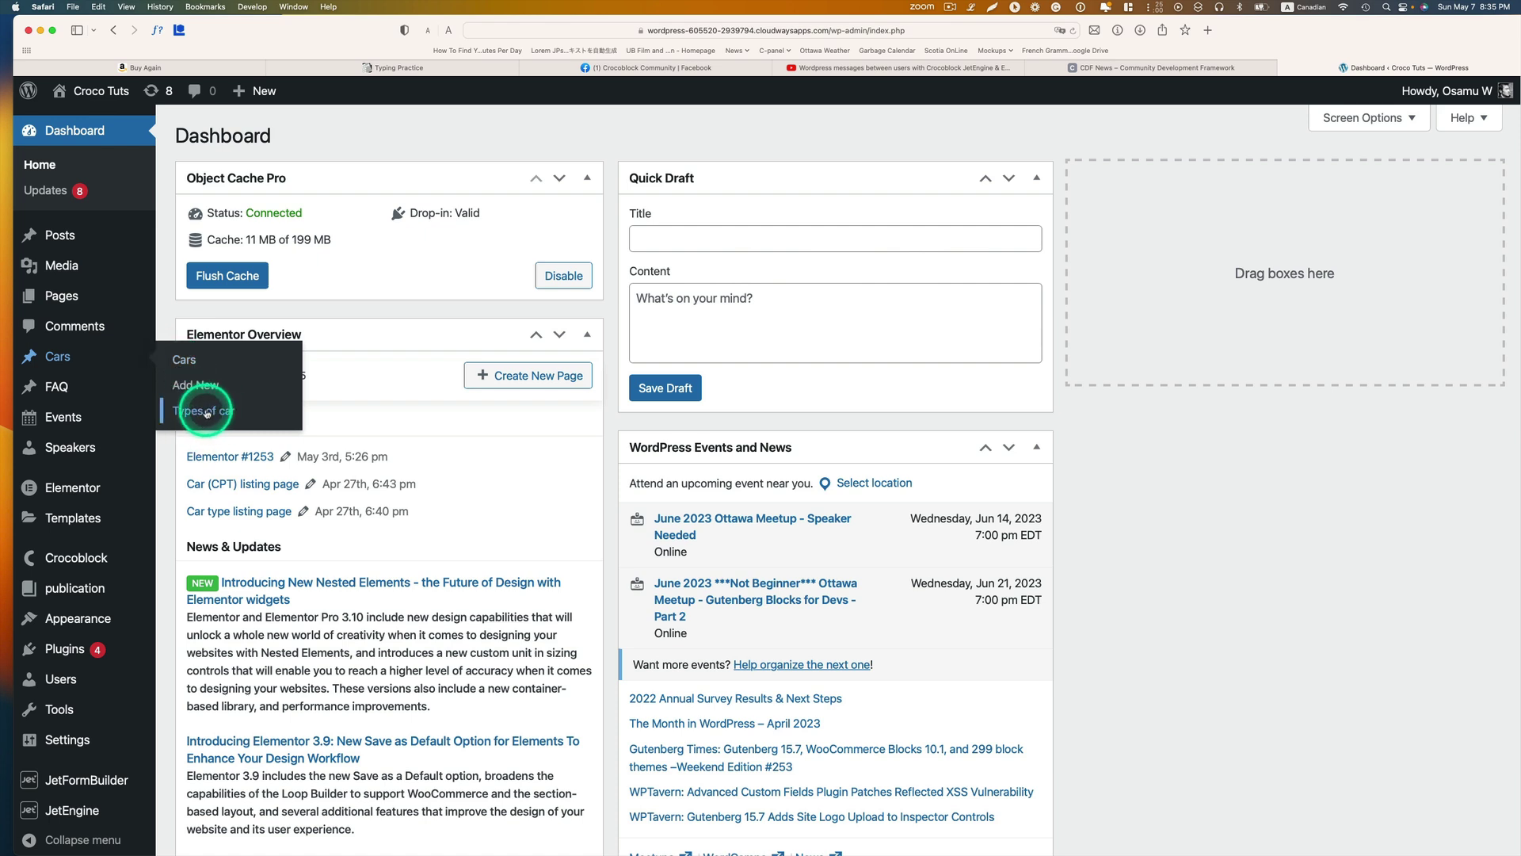
From JetEngine Post Types, open the Cars post type (slug cars) and review its settings
{"action": "scroll", "coordinate": [119, 412], "scroll_direction": "down", "scroll_amount": 3}
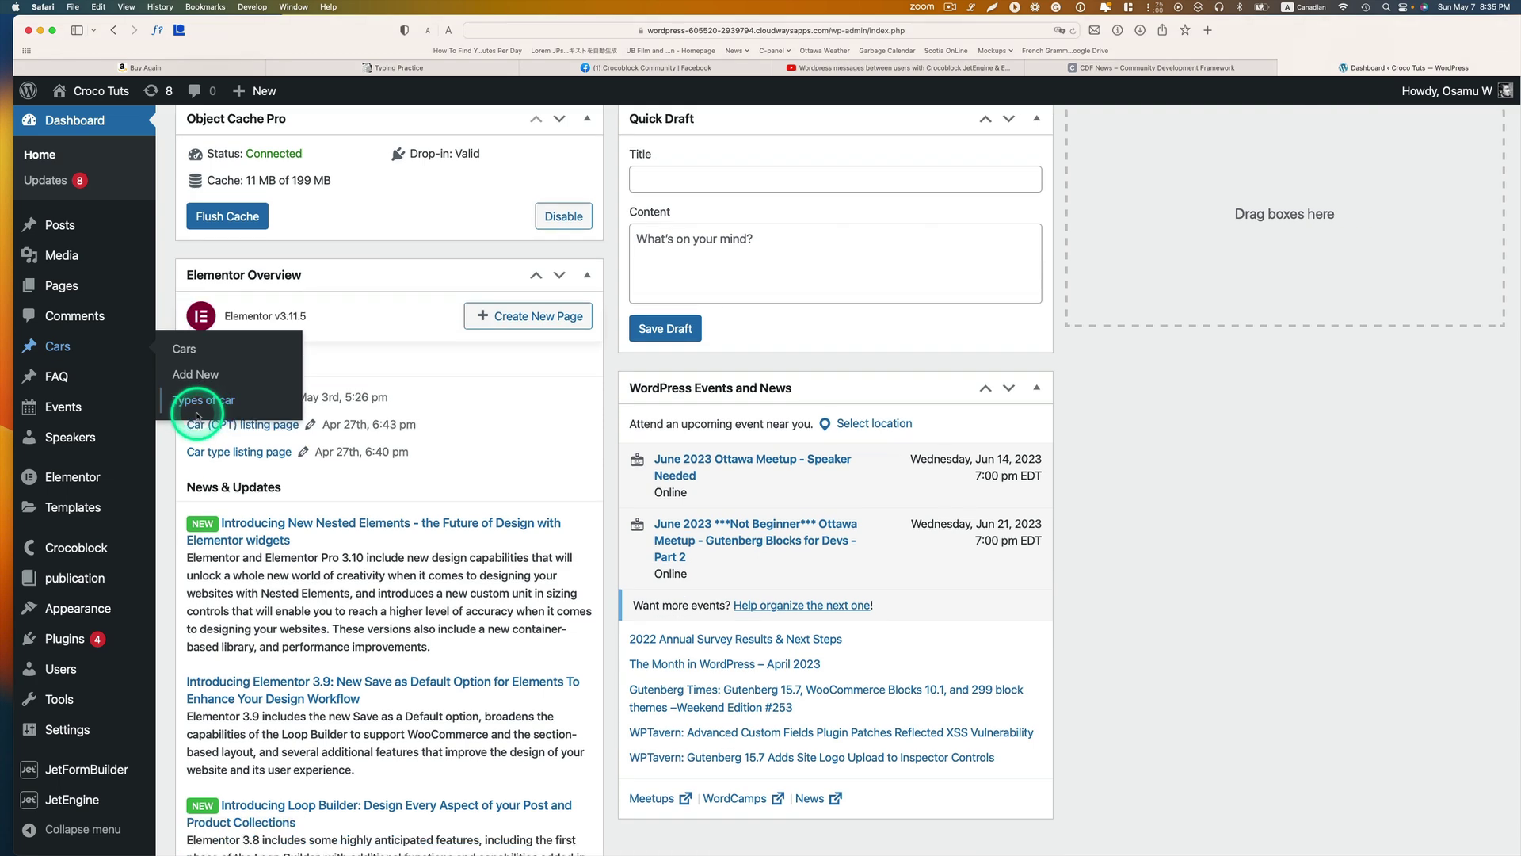
{"action": "mouse_move", "coordinate": [72, 801]}
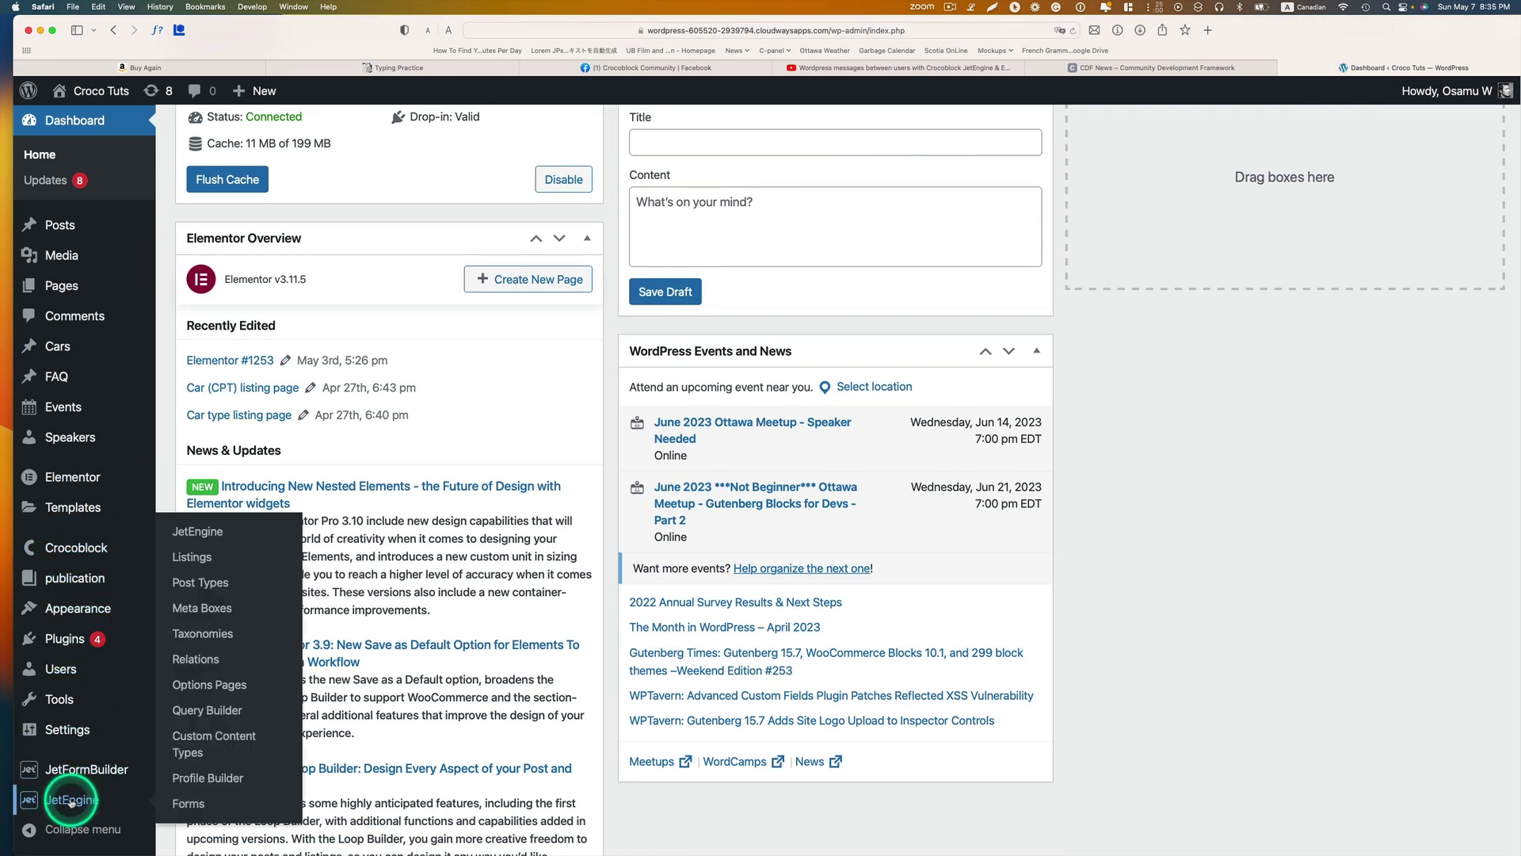
{"action": "left_click", "coordinate": [196, 582]}
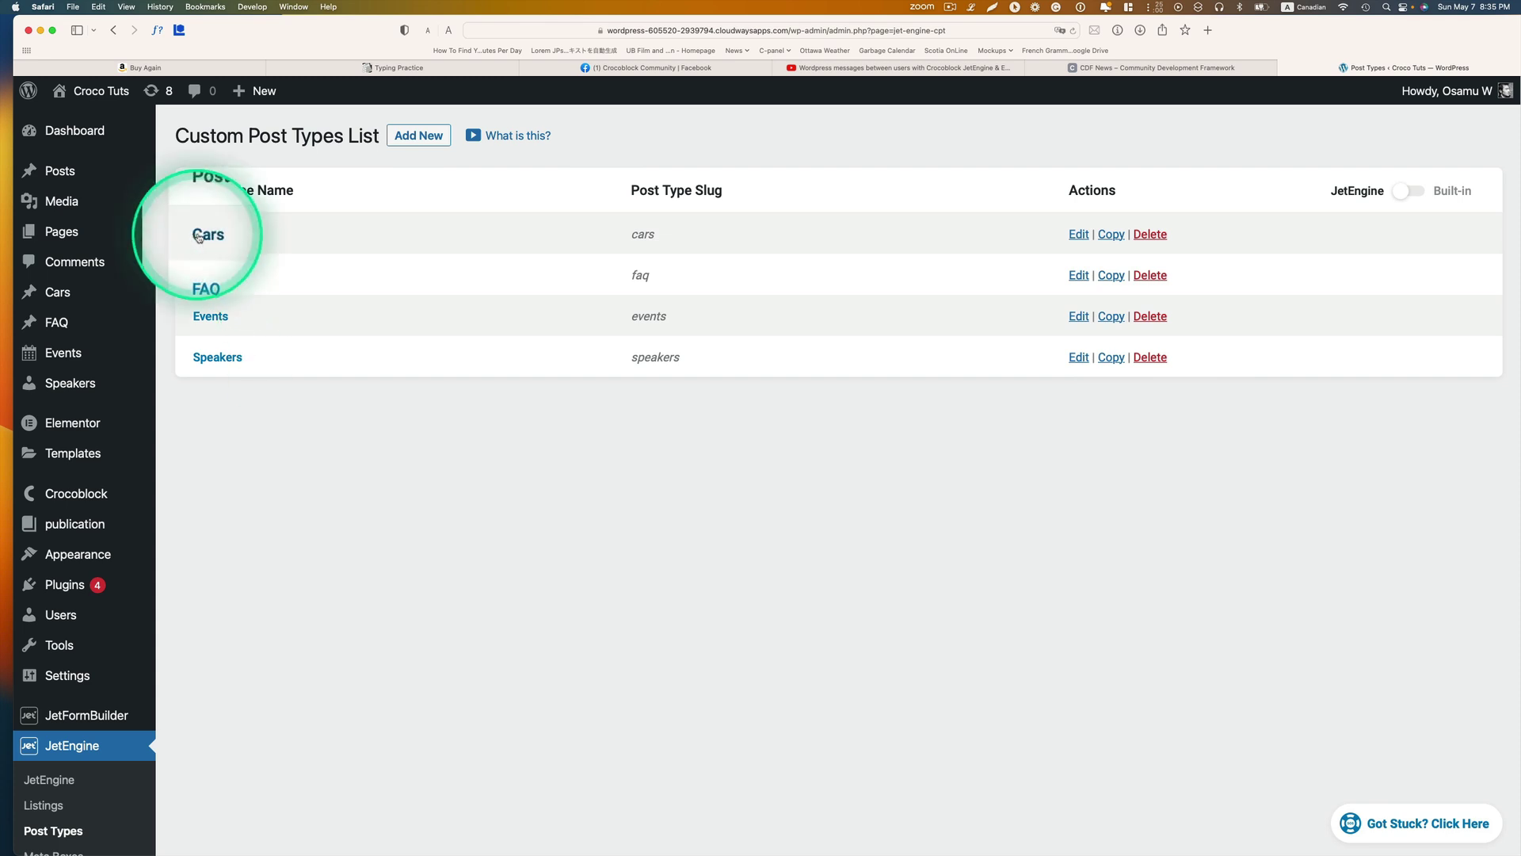
{"action": "left_click", "coordinate": [205, 234]}
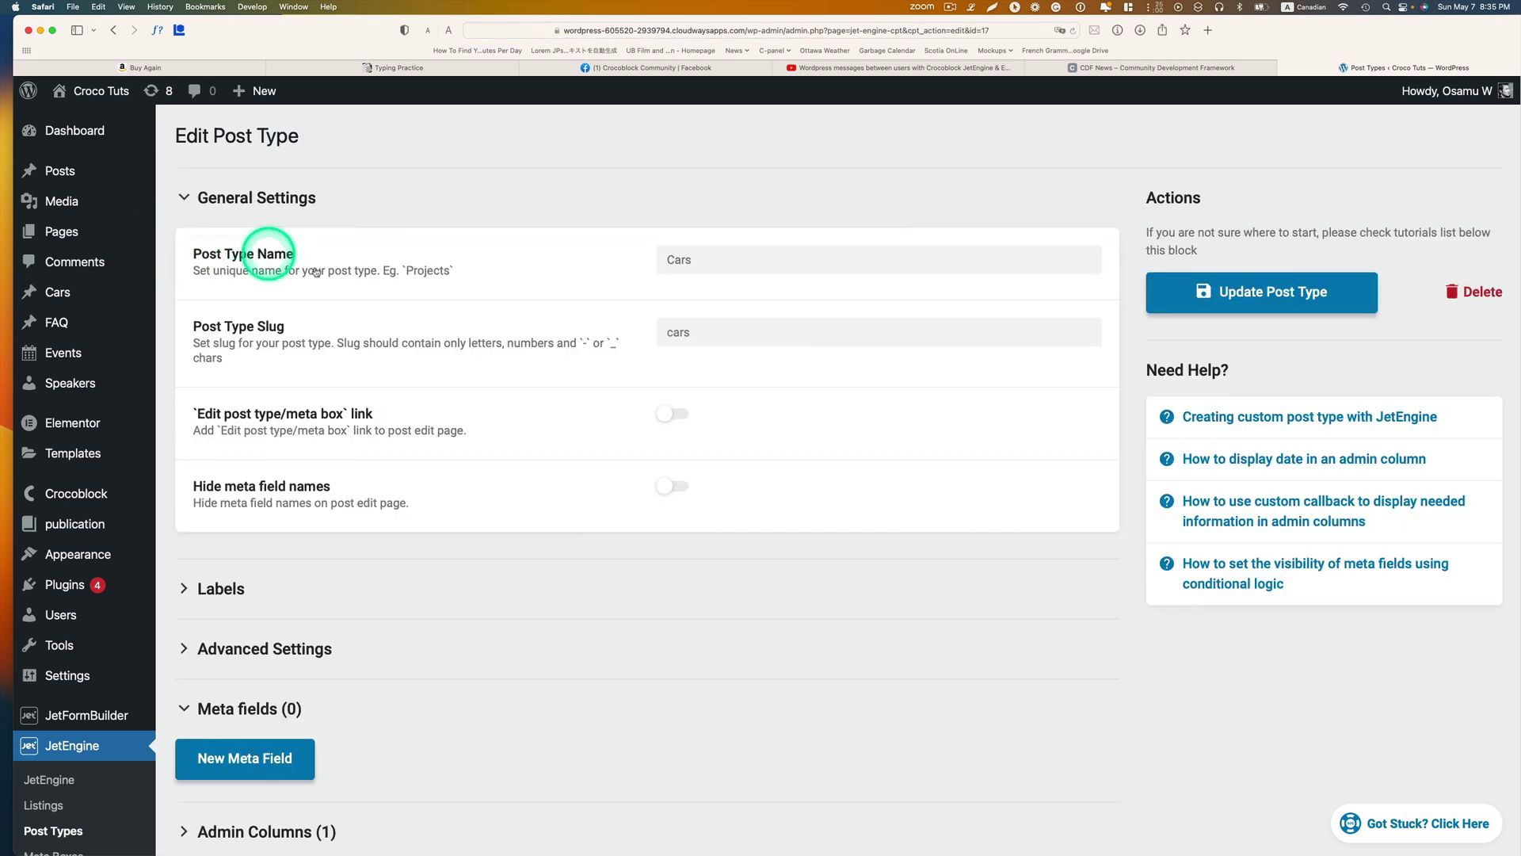
{"action": "scroll", "coordinate": [605, 400], "scroll_direction": "down", "scroll_amount": 5}
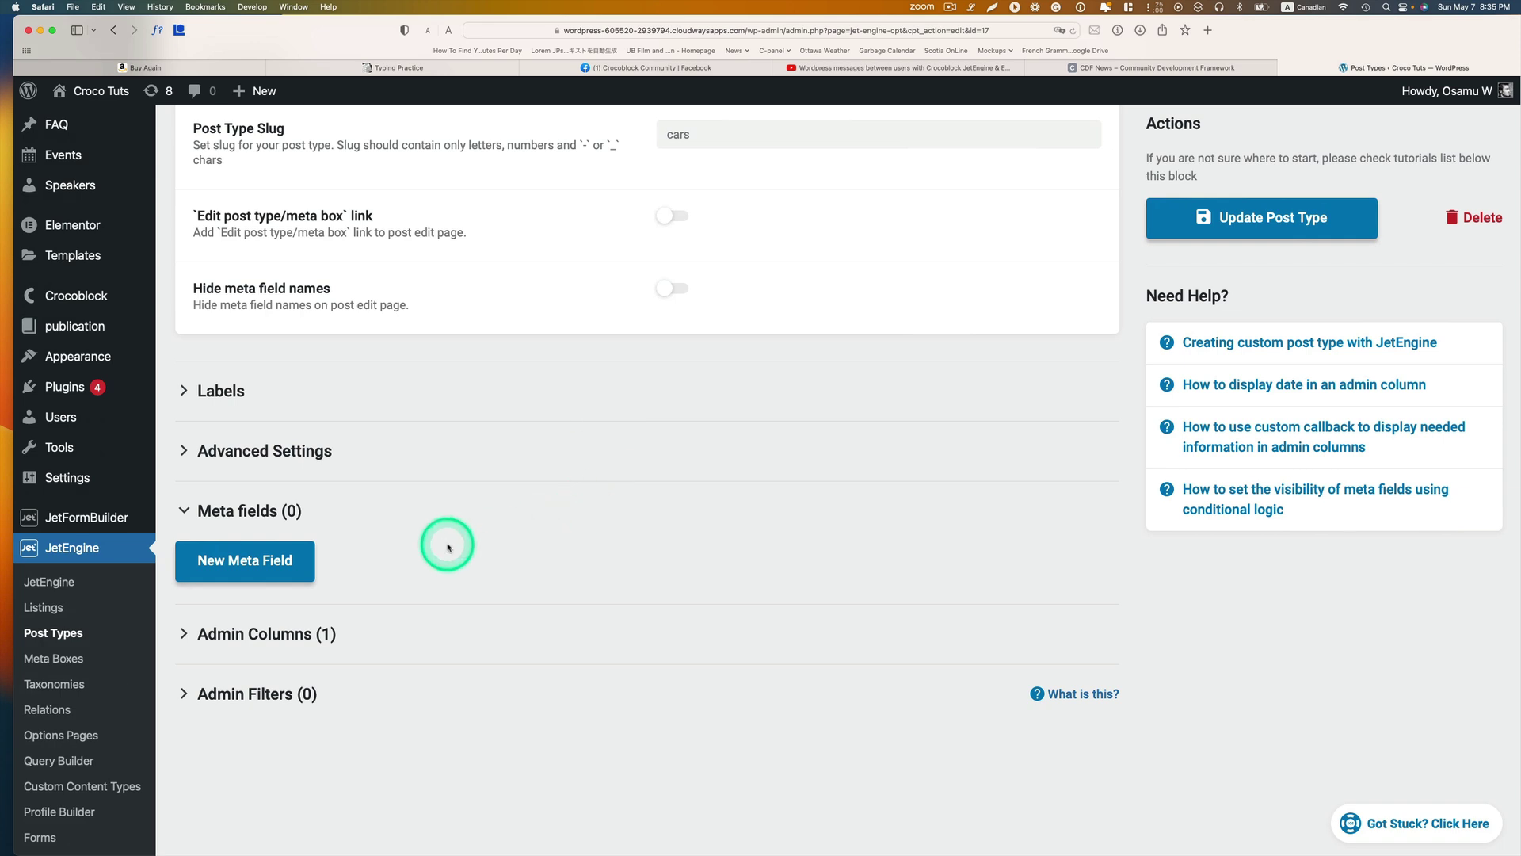
{"action": "scroll", "coordinate": [518, 552], "scroll_direction": "up", "scroll_amount": 5}
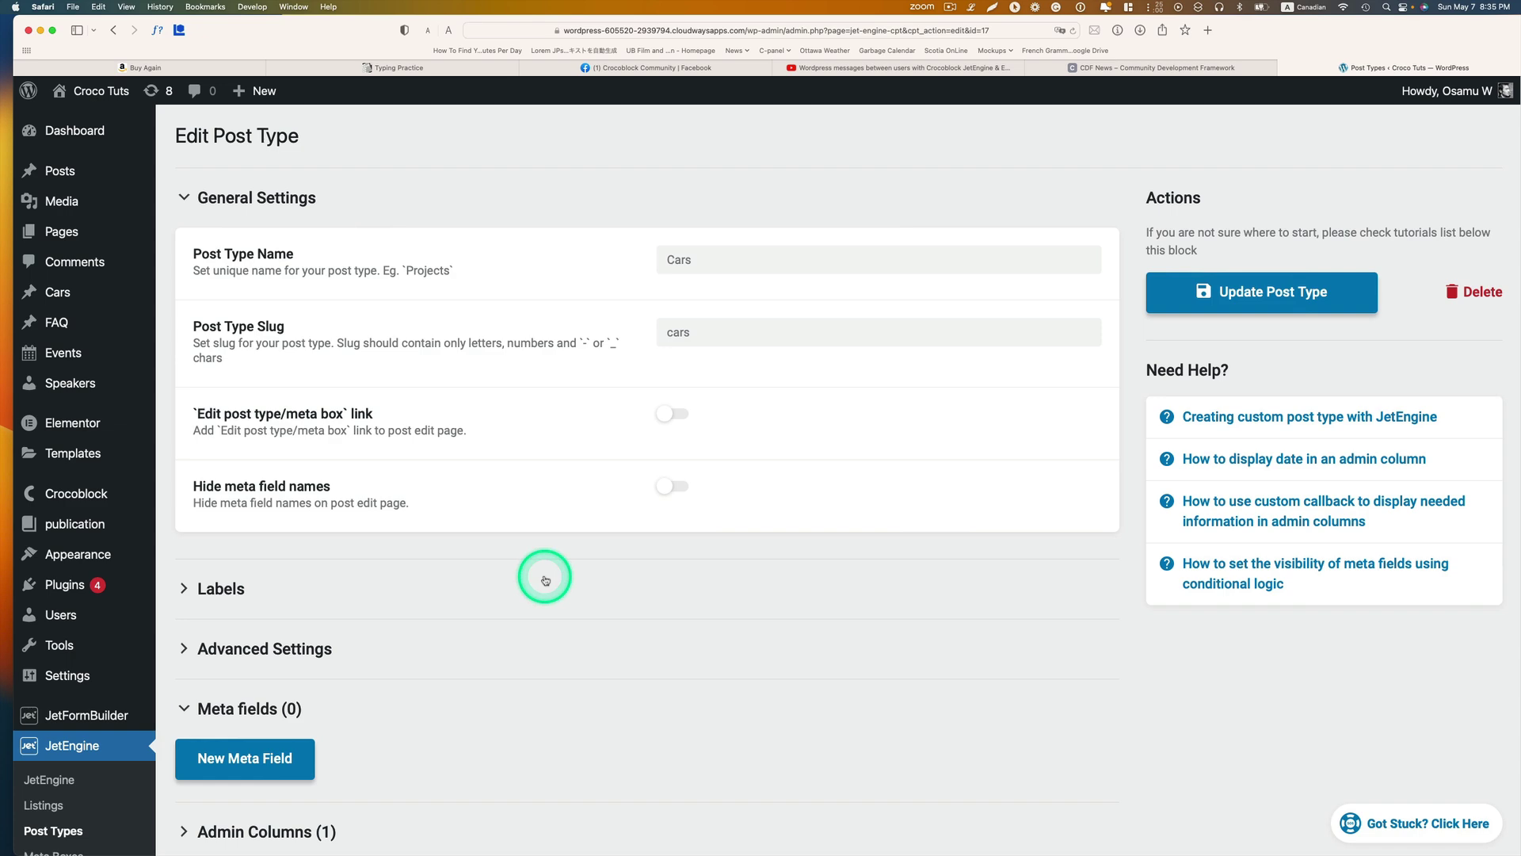
{"action": "scroll", "coordinate": [545, 580], "scroll_direction": "down", "scroll_amount": 4}
{"action": "scroll", "coordinate": [545, 580], "scroll_direction": "down", "scroll_amount": 2}
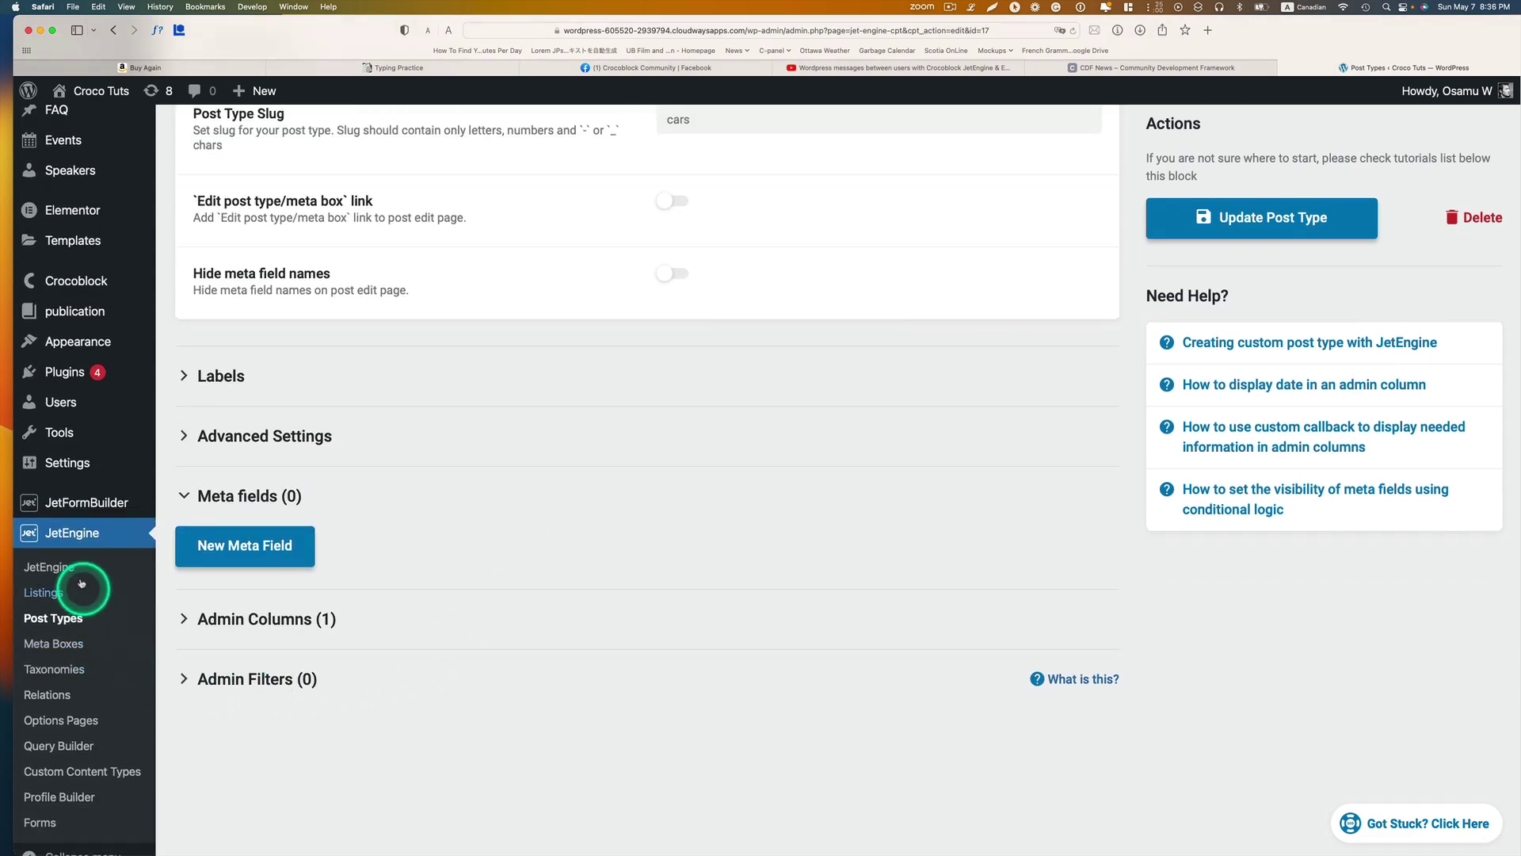
Open the Types of car taxonomy and check that it is attached to Cars
{"action": "left_click", "coordinate": [52, 670]}
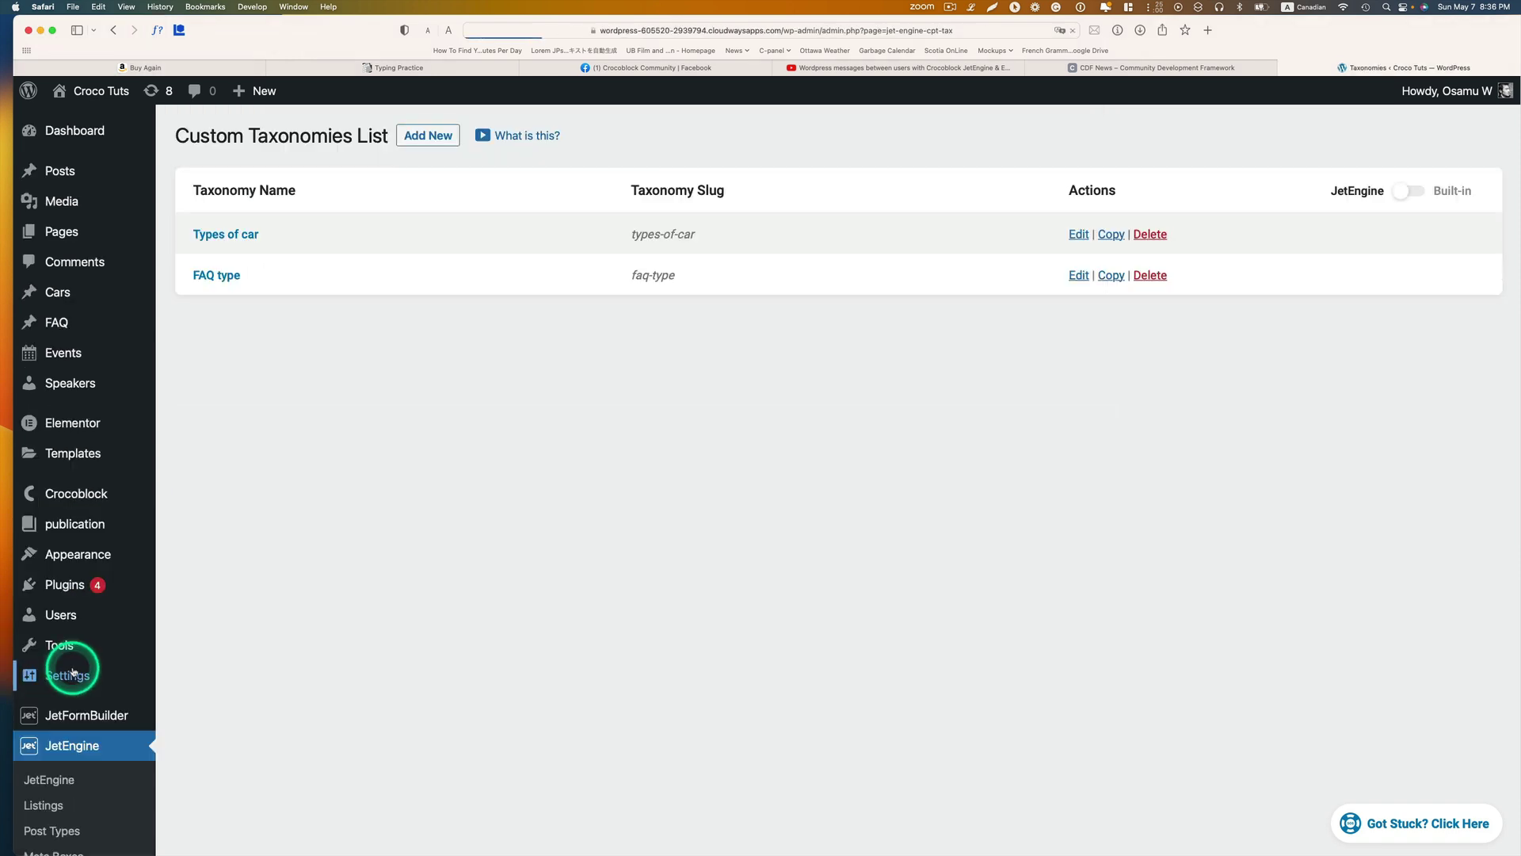
{"action": "left_click", "coordinate": [235, 238]}
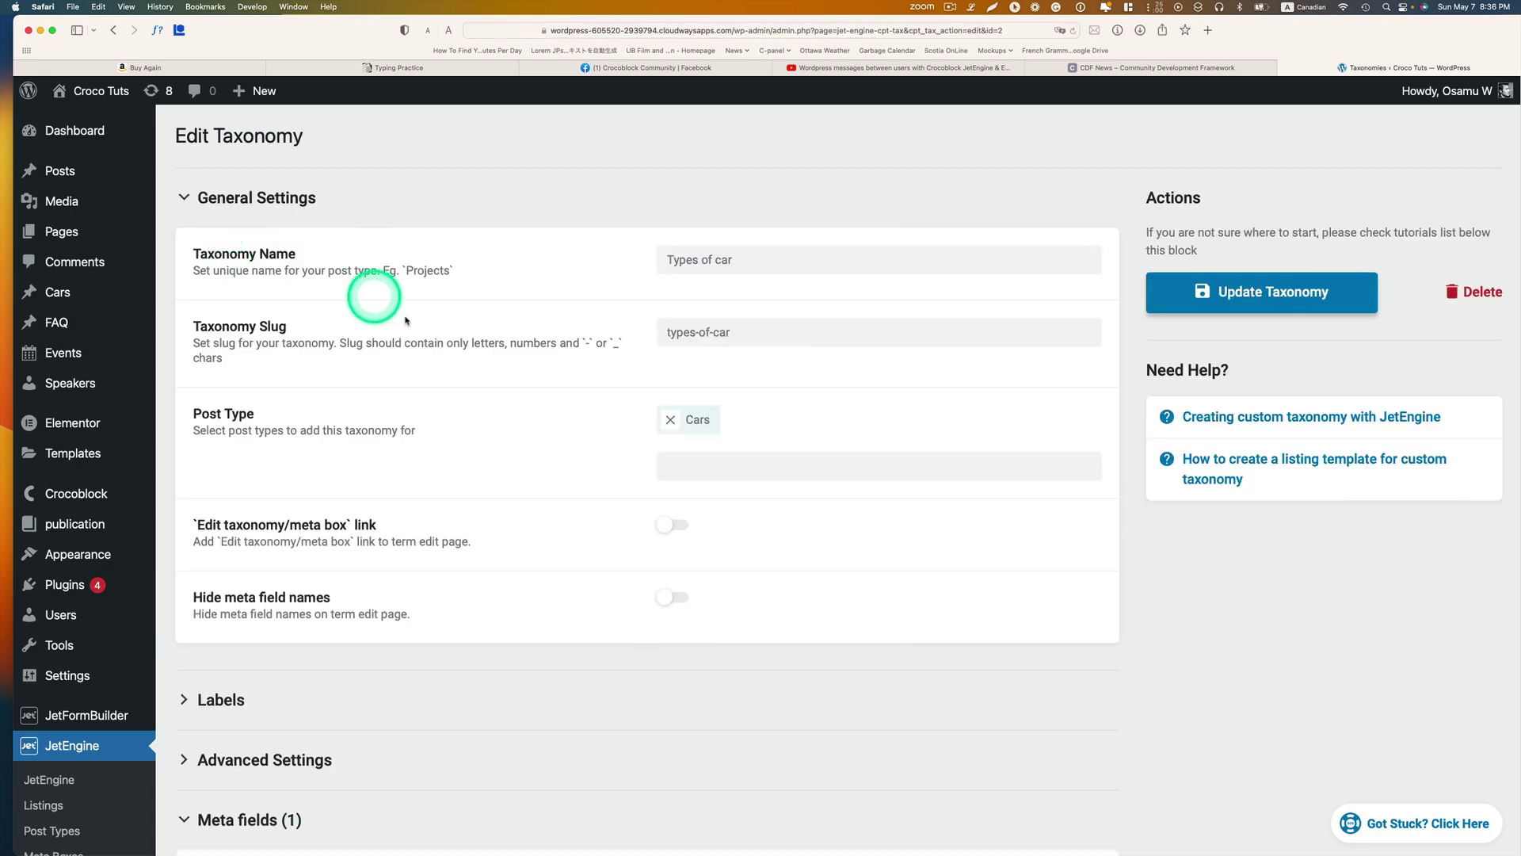
{"action": "scroll", "coordinate": [497, 480], "scroll_direction": "down", "scroll_amount": 3}
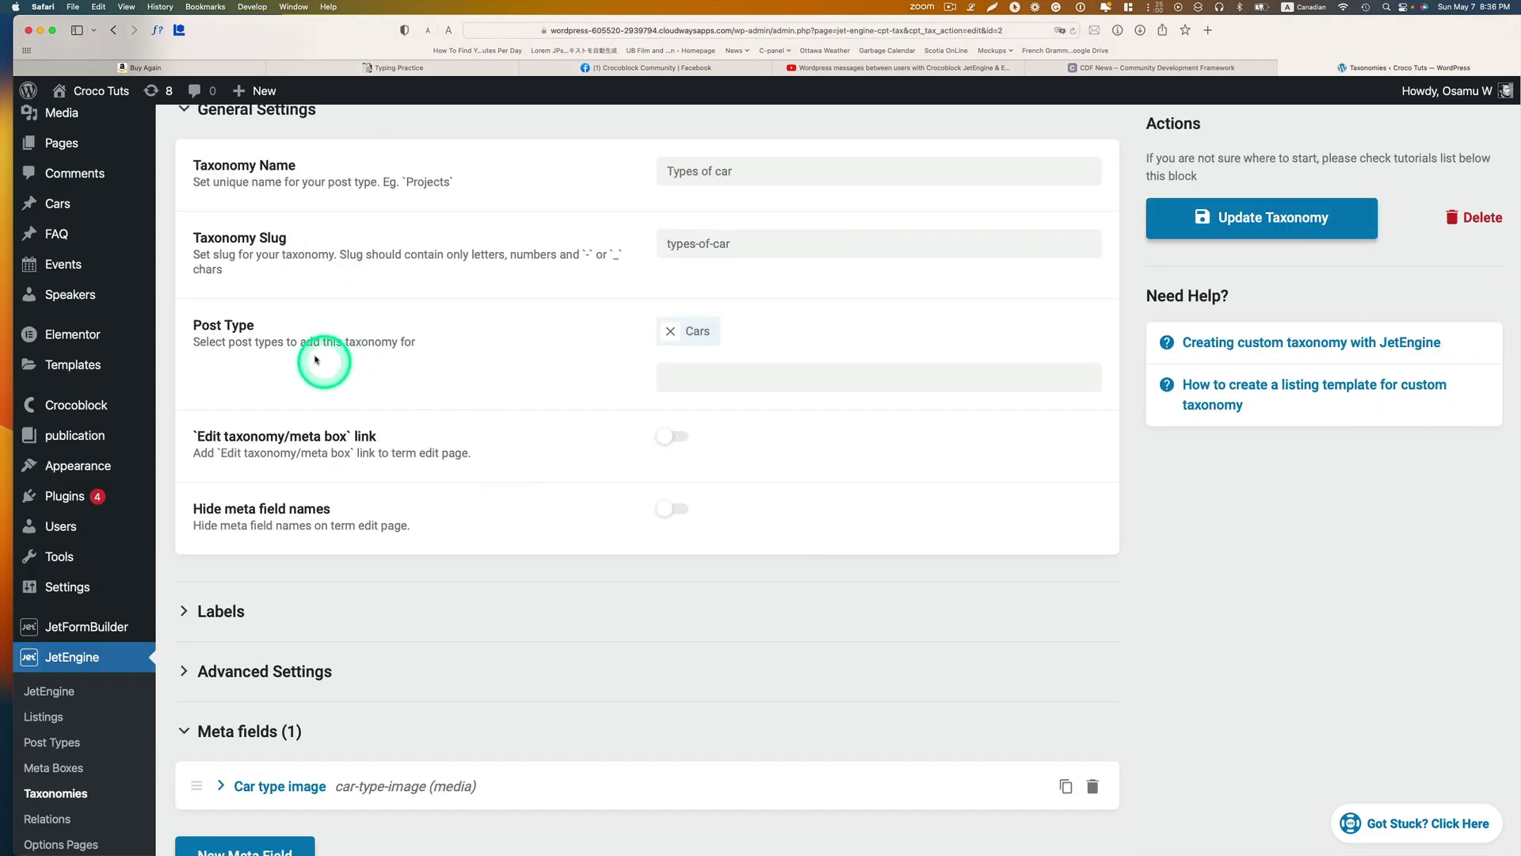
{"action": "left_click", "coordinate": [695, 374]}
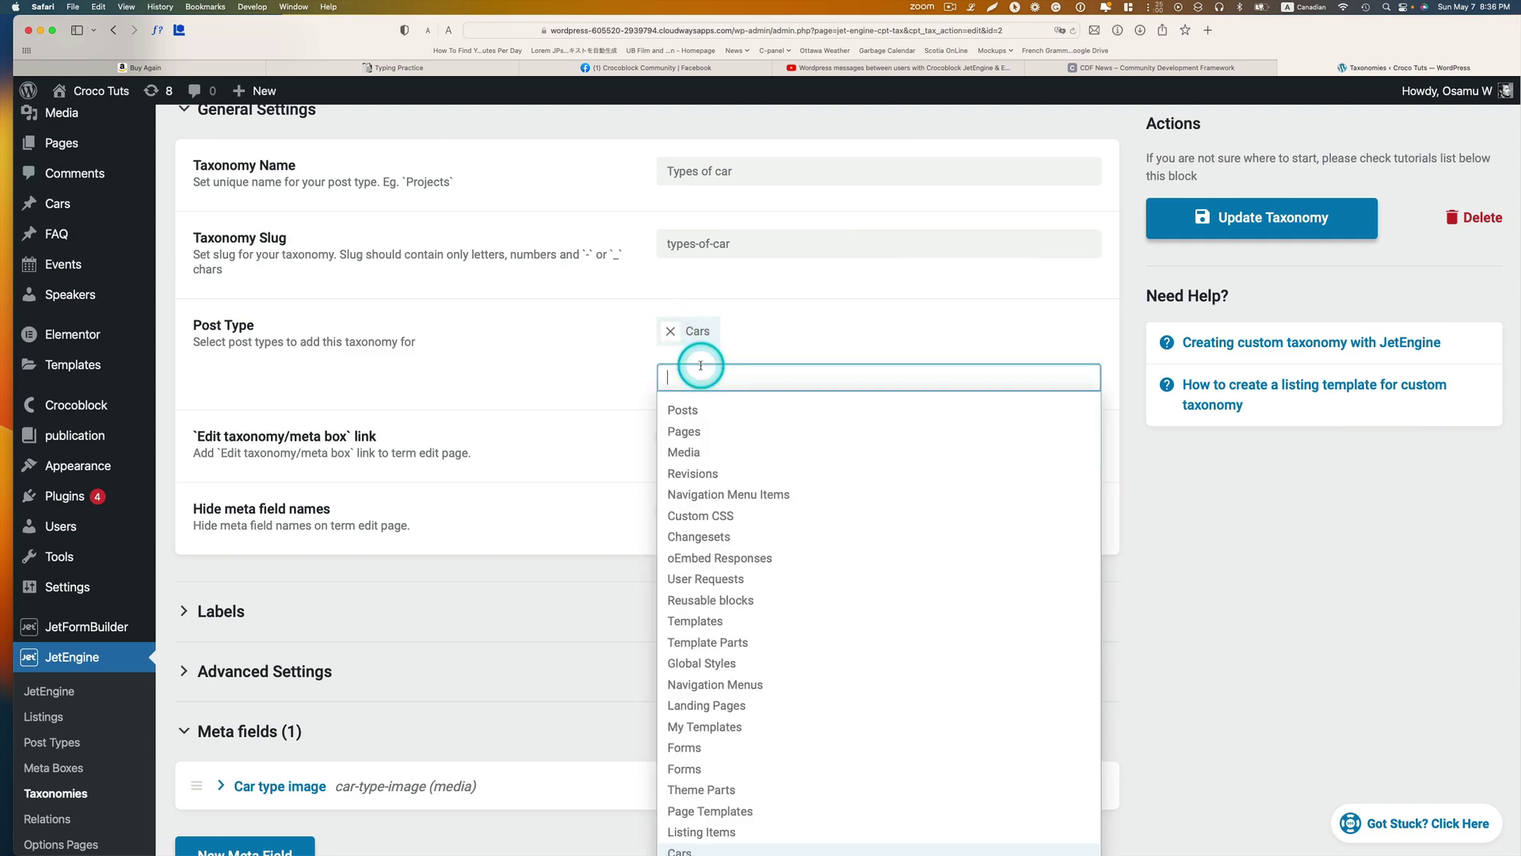
{"action": "scroll", "coordinate": [720, 652], "scroll_direction": "down", "scroll_amount": 4}
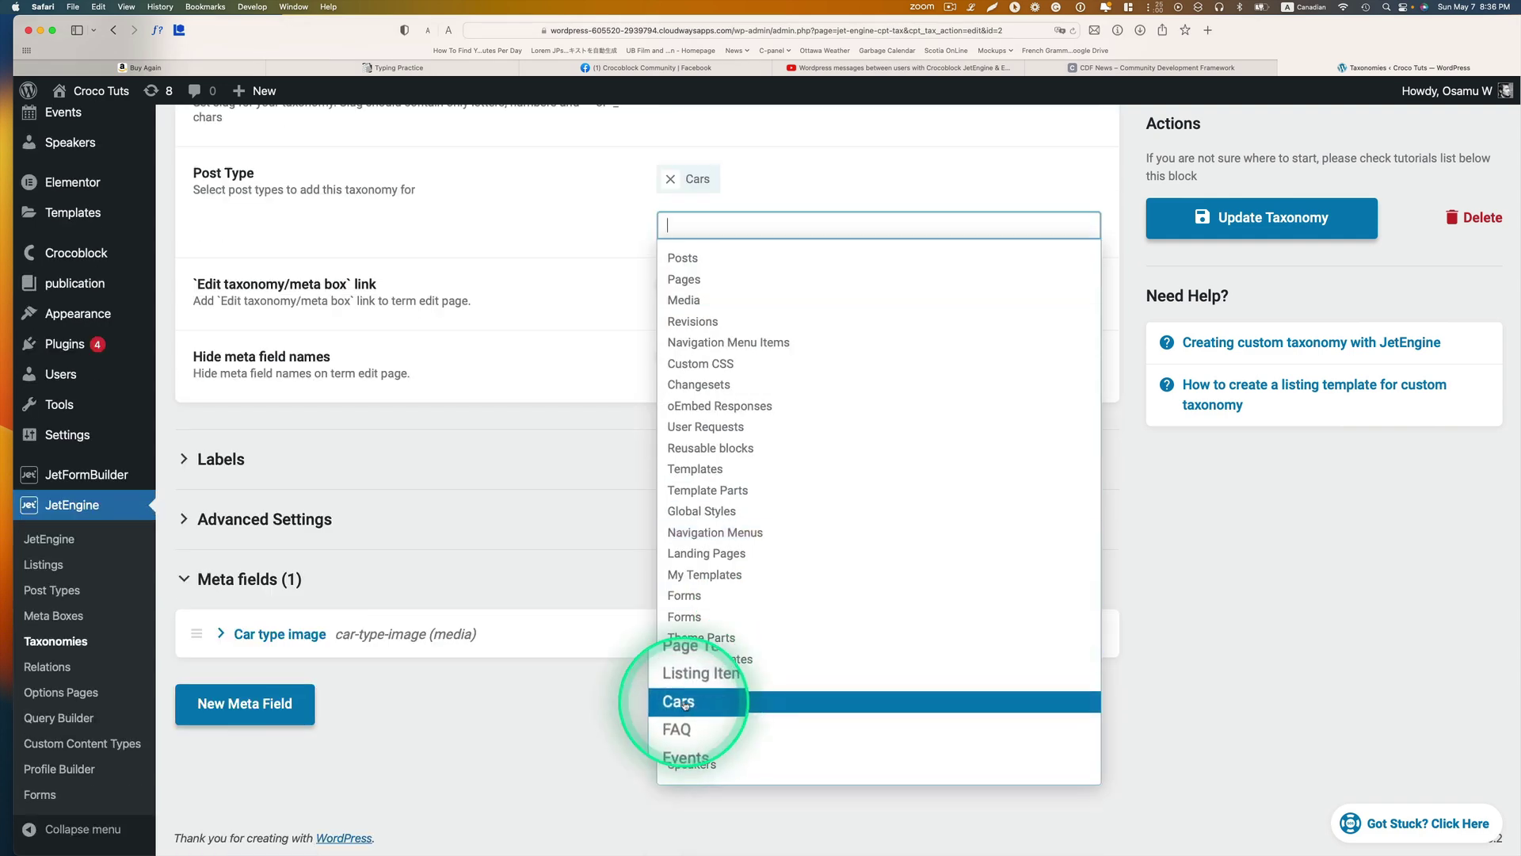
{"action": "left_click", "coordinate": [537, 586]}
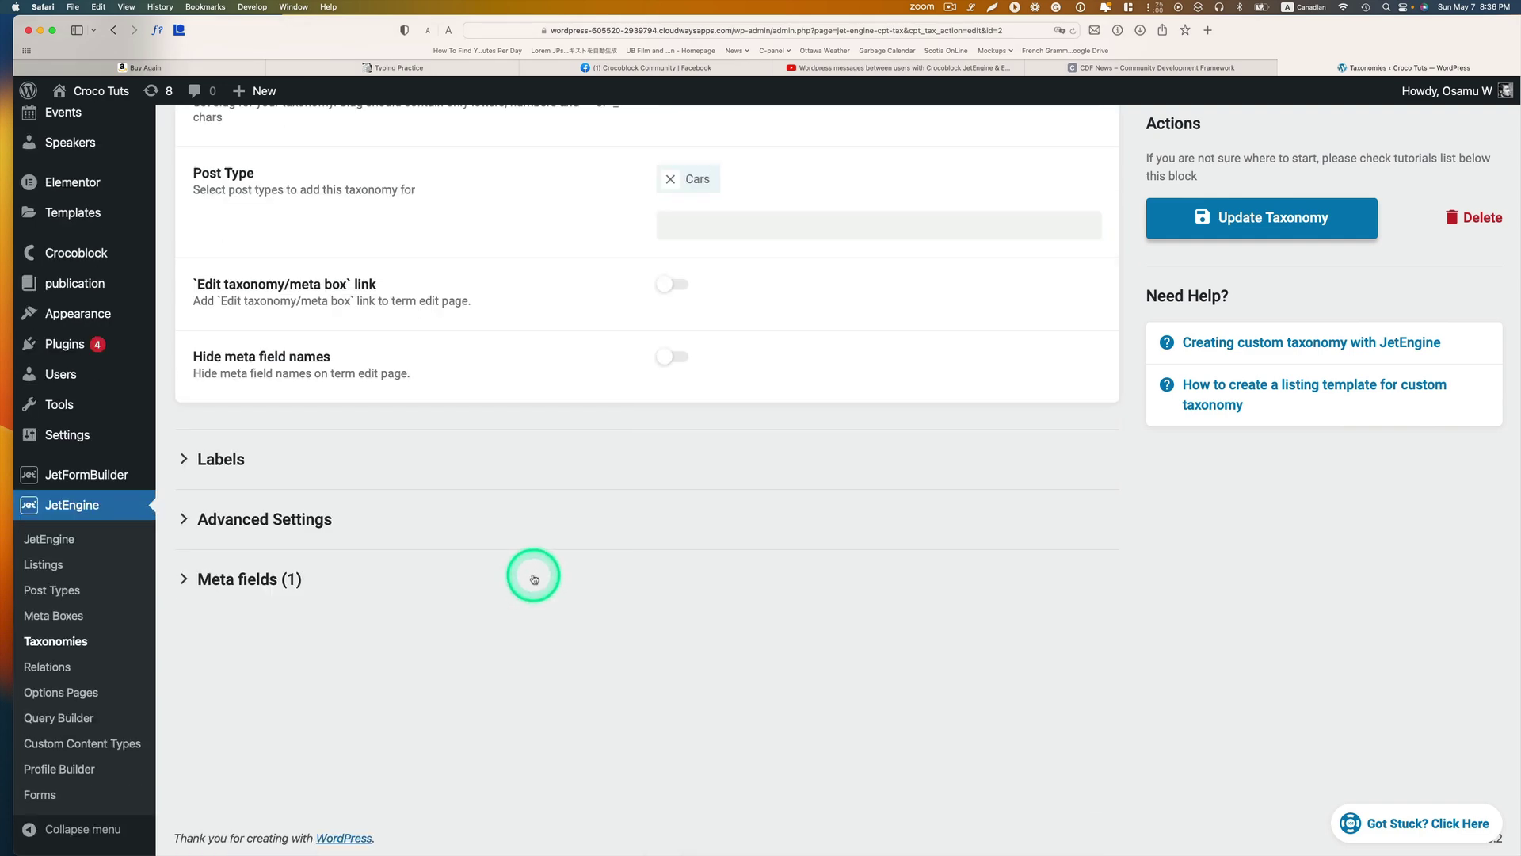
Inspect the Car type image media meta field, then go to the Types of car terms list
{"action": "left_click", "coordinate": [215, 583]}
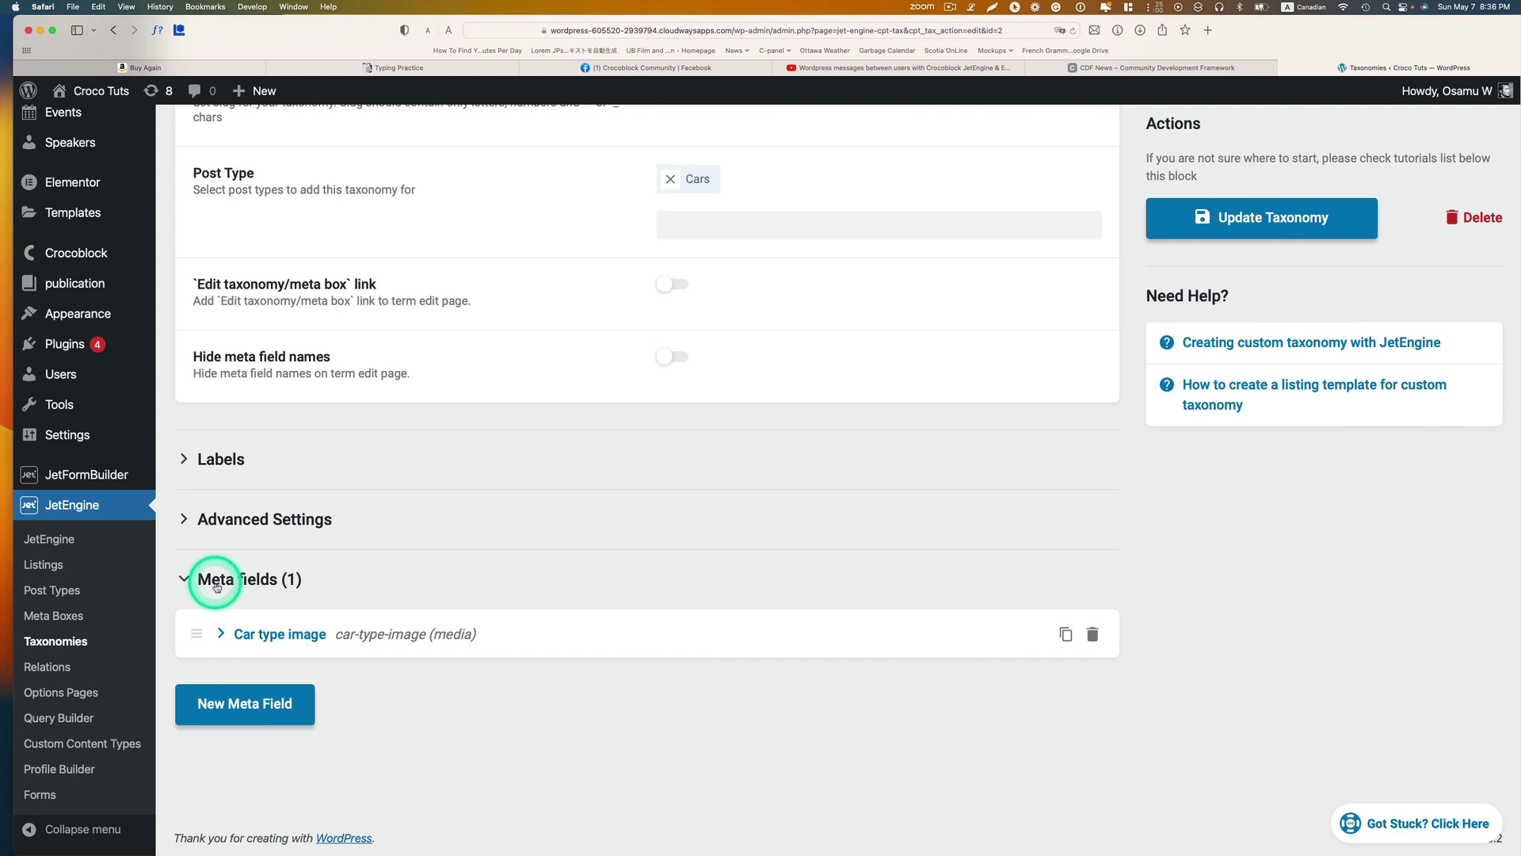
{"action": "left_click", "coordinate": [274, 638]}
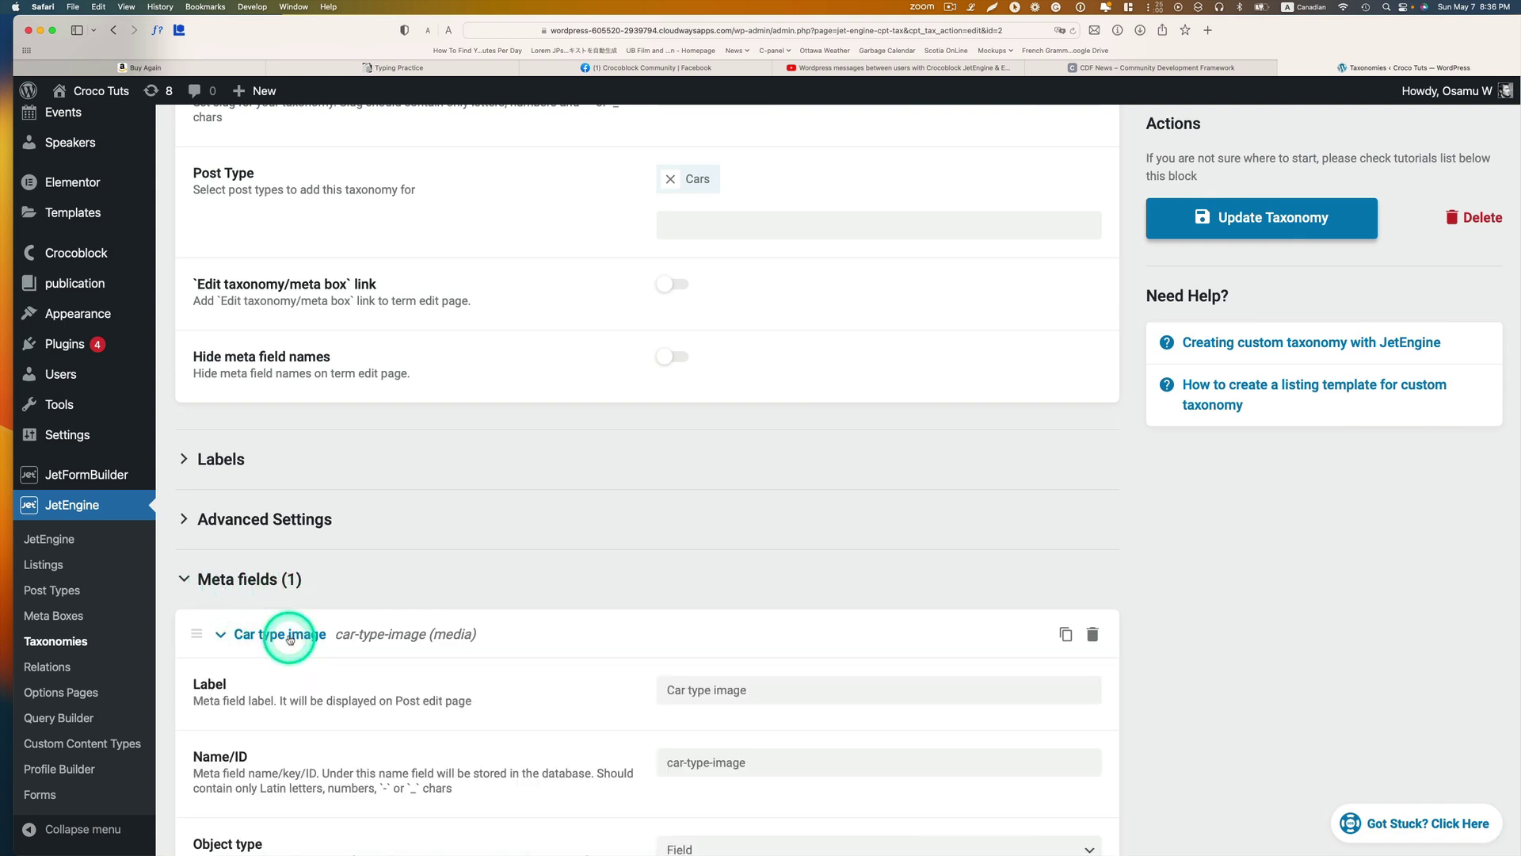
{"action": "scroll", "coordinate": [618, 625], "scroll_direction": "down", "scroll_amount": 5}
{"action": "scroll", "coordinate": [643, 620], "scroll_direction": "down", "scroll_amount": 3}
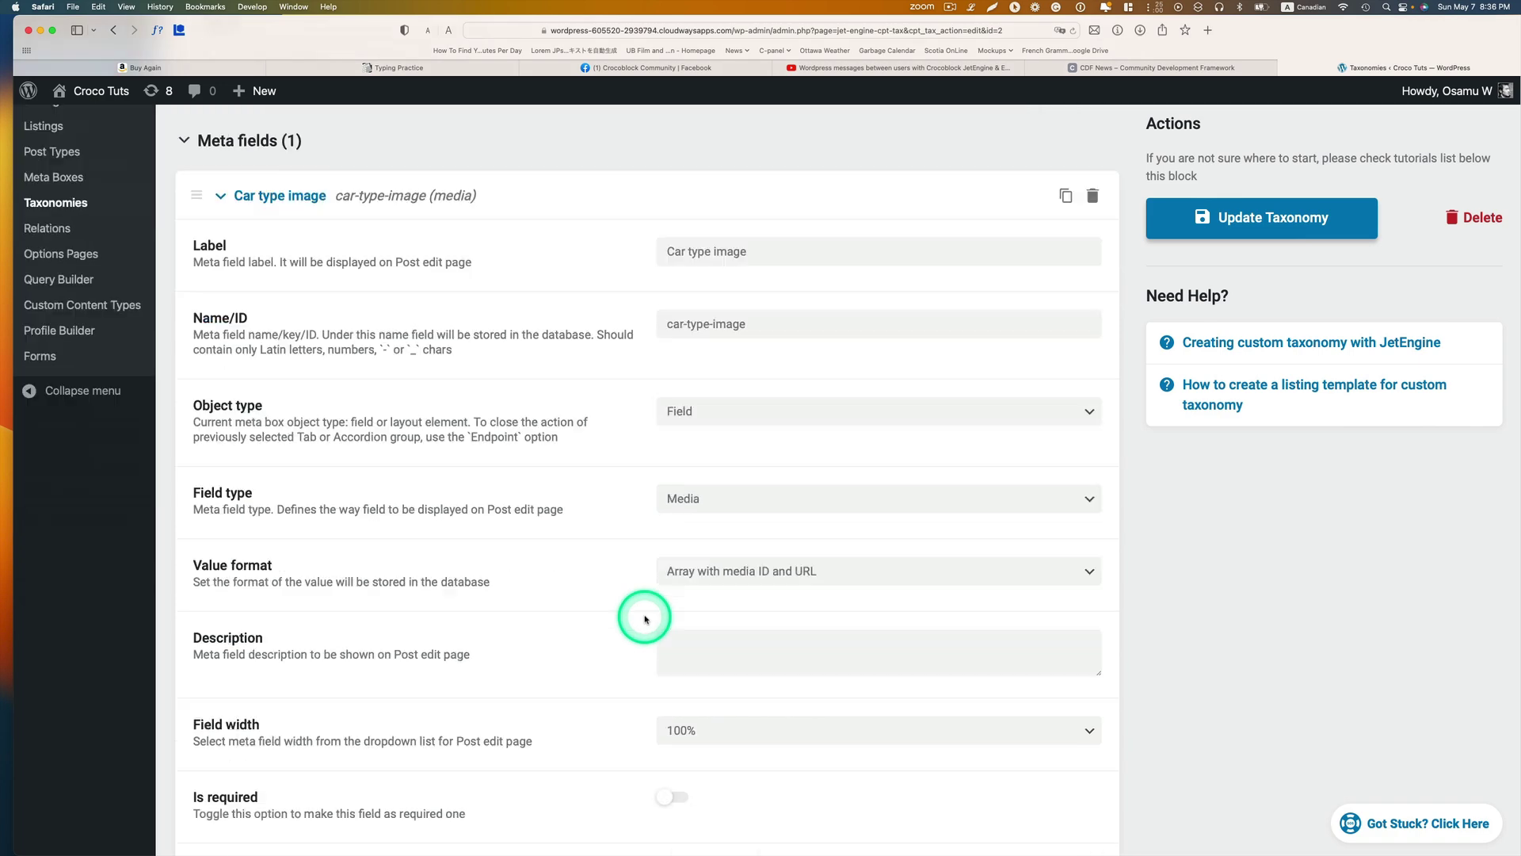
{"action": "left_click", "coordinate": [695, 502]}
{"action": "scroll", "coordinate": [694, 501], "scroll_direction": "up", "scroll_amount": 10}
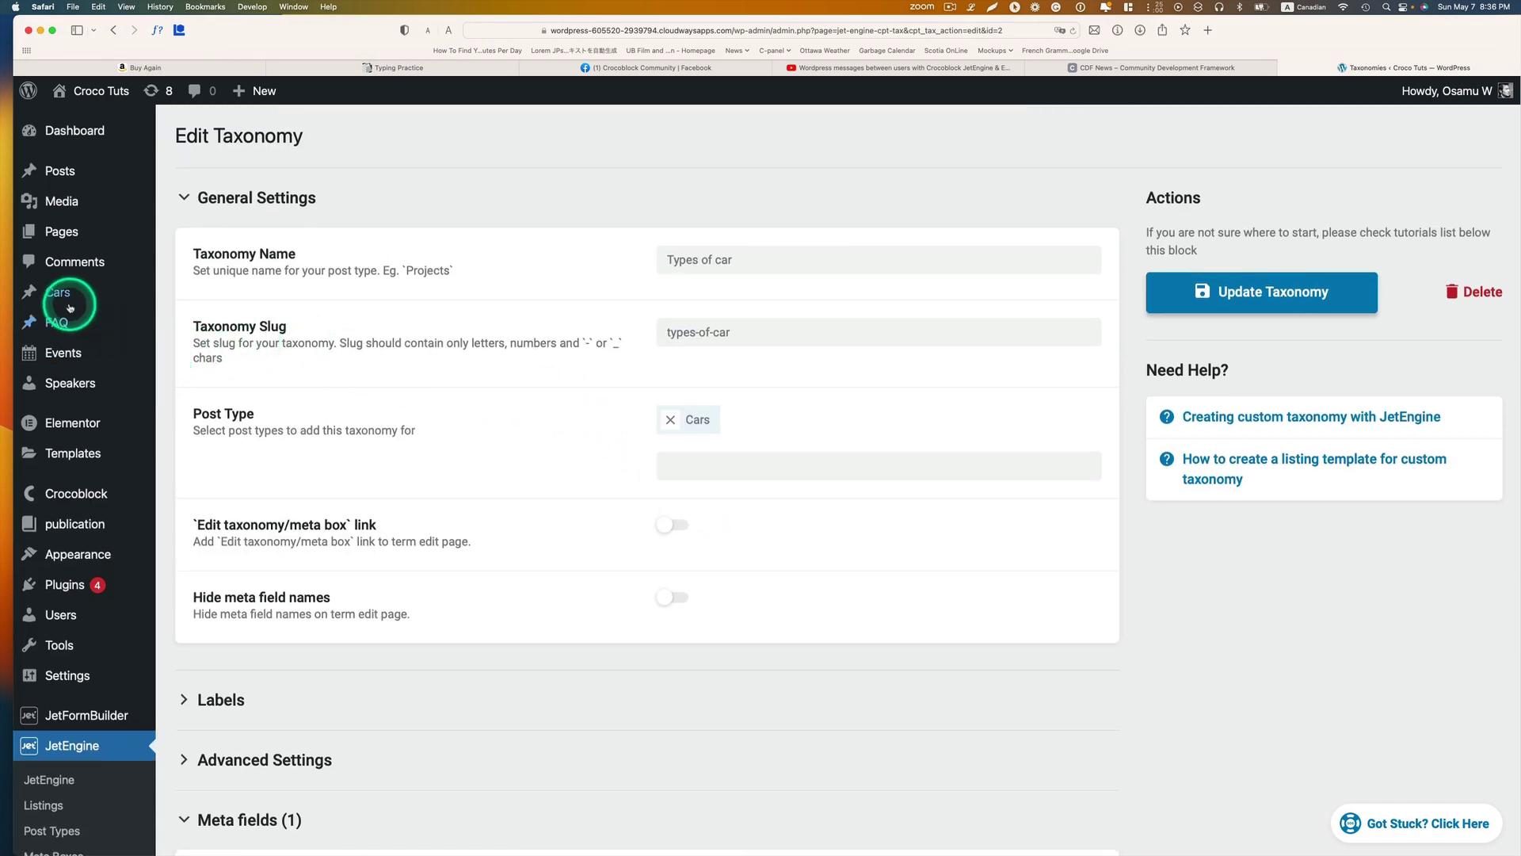
{"action": "mouse_move", "coordinate": [59, 295]}
{"action": "left_click", "coordinate": [187, 346]}
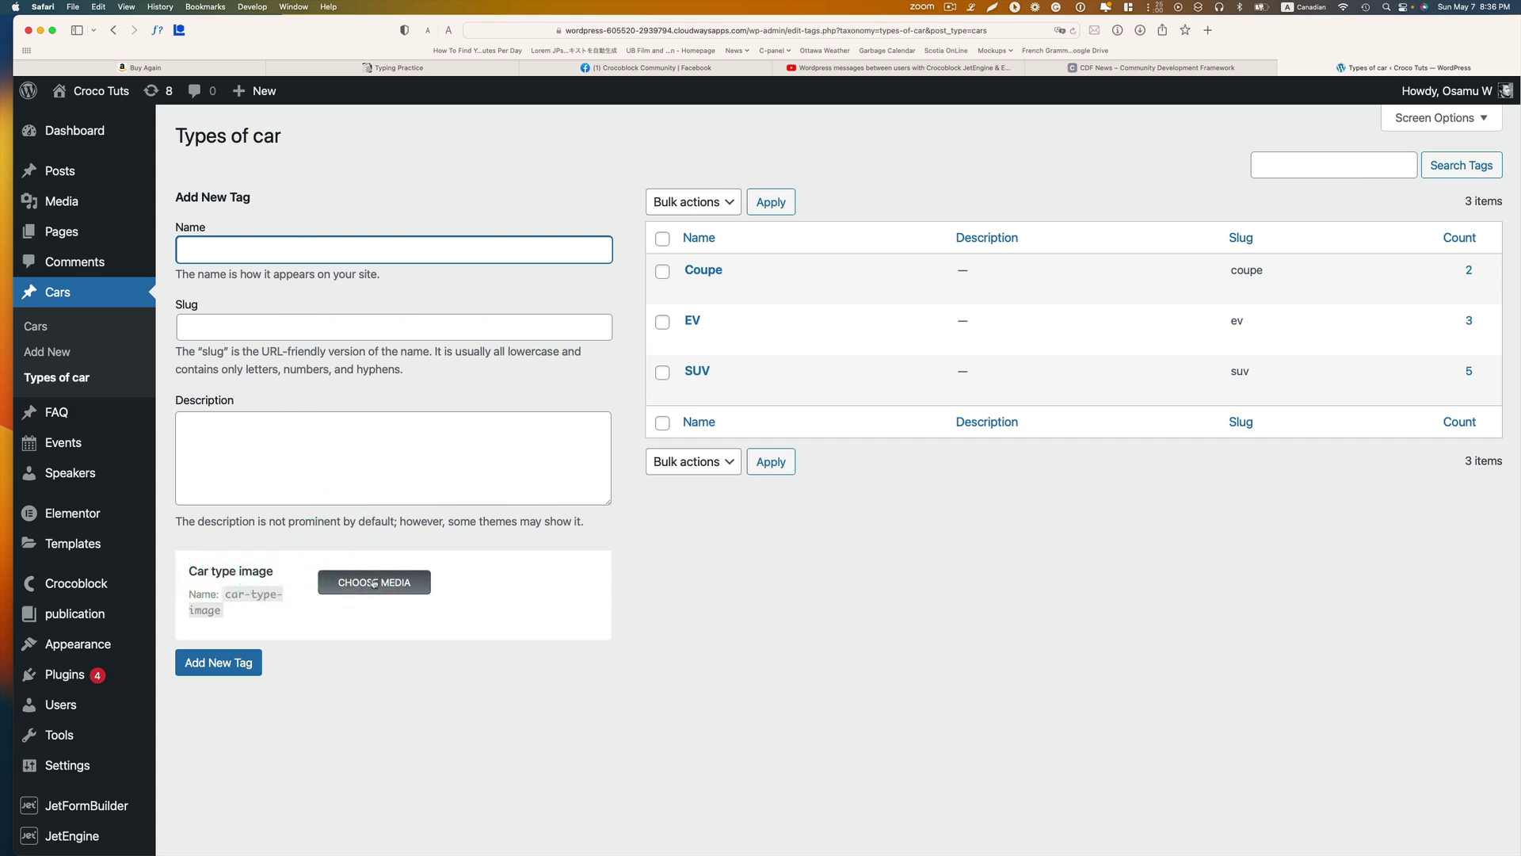
Open the Coupe term of Types of car and review its details
{"action": "left_click", "coordinate": [696, 290]}
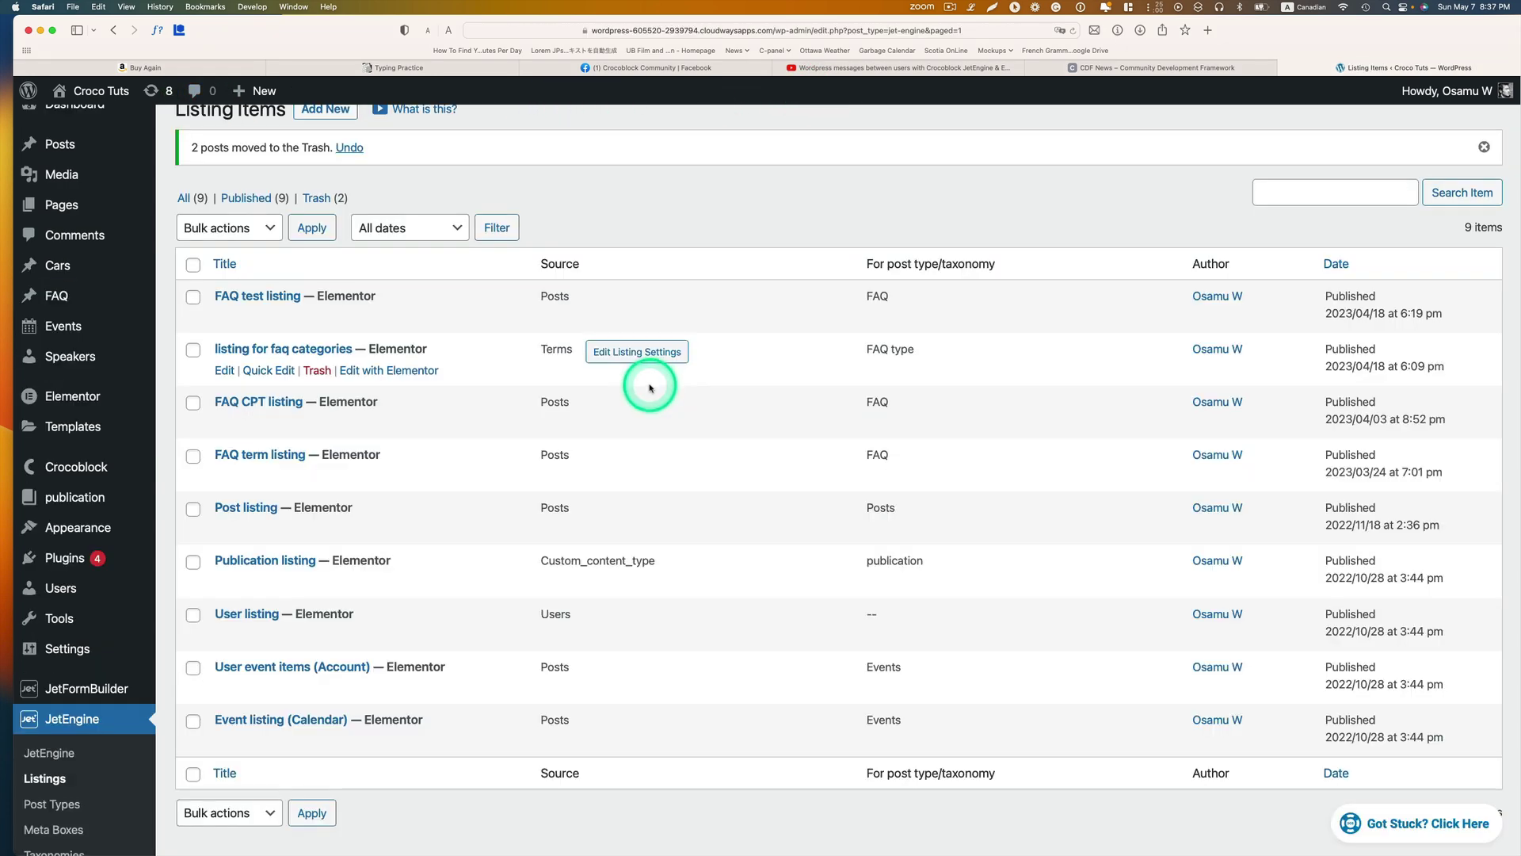
{"action": "scroll", "coordinate": [649, 388], "scroll_direction": "down", "scroll_amount": 1}
{"action": "scroll", "coordinate": [651, 391], "scroll_direction": "up", "scroll_amount": 2}
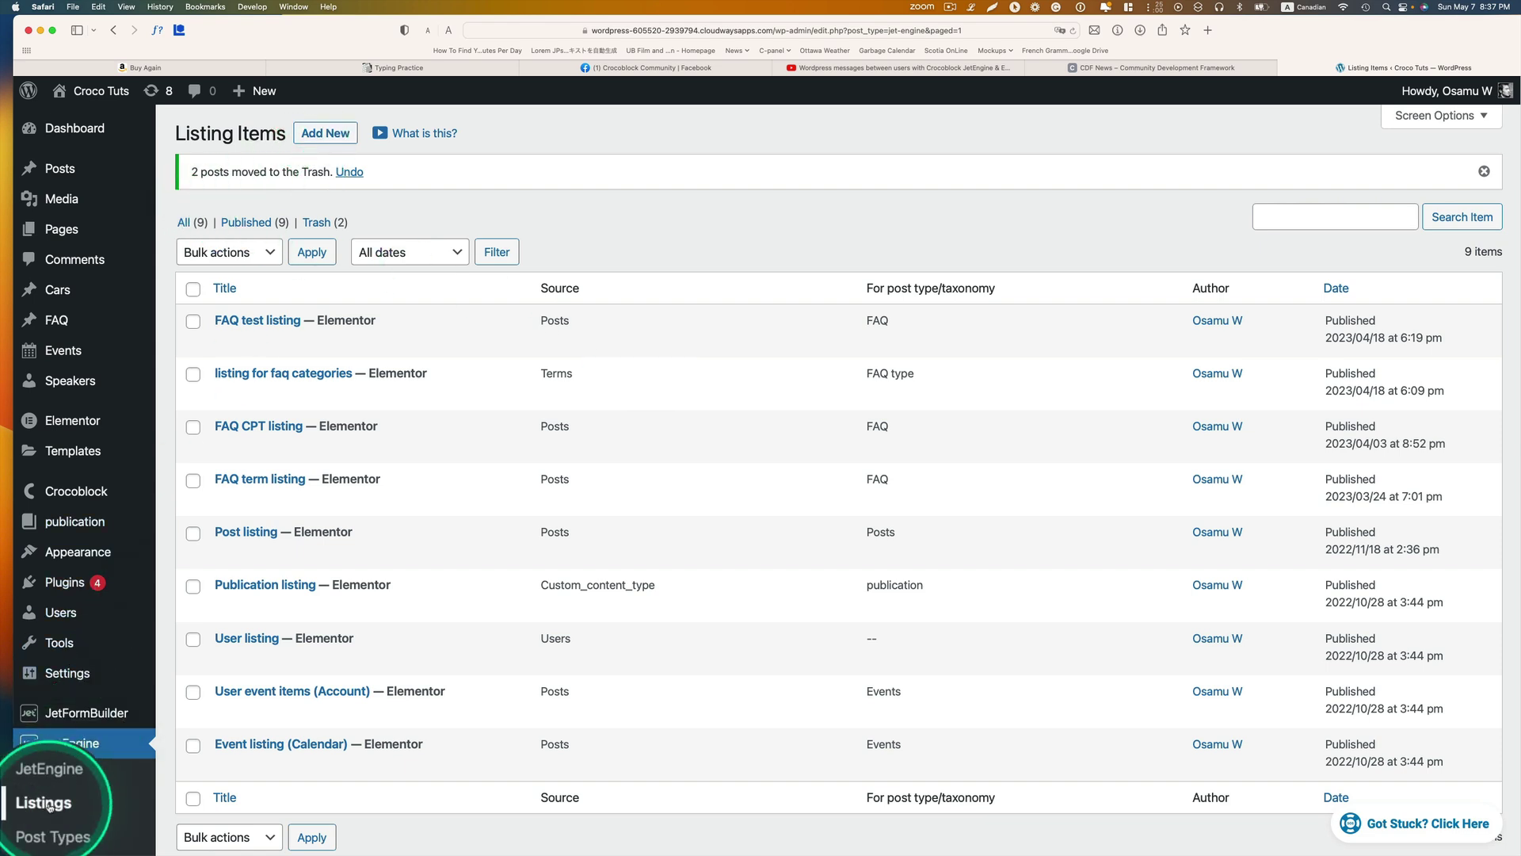
Create a Terms listing item 'Type of car (terms)' for the Types of car taxonomy with Elementor view
{"action": "left_click", "coordinate": [325, 133]}
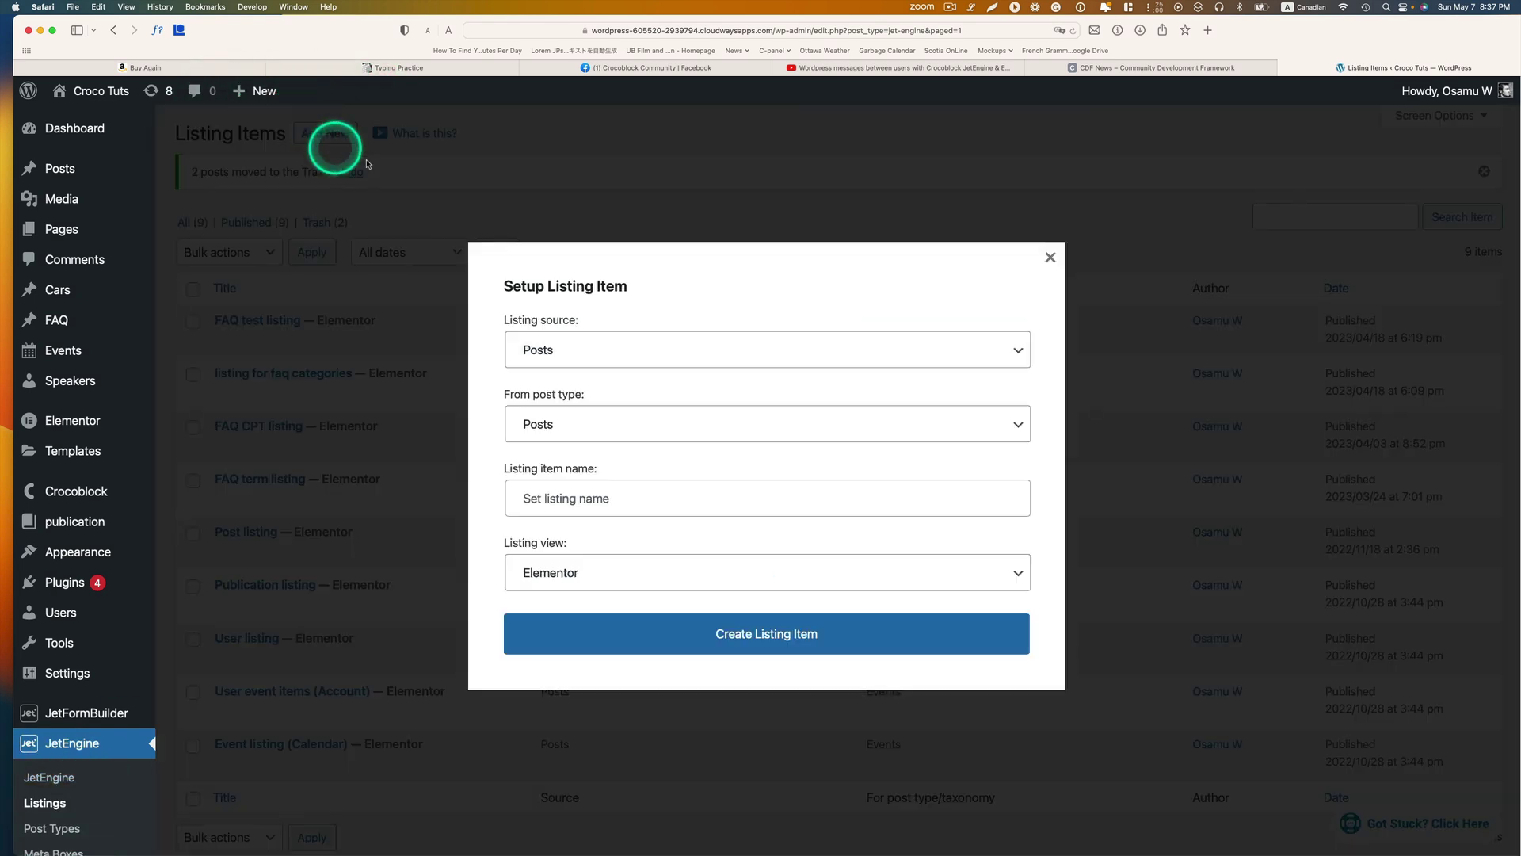
{"action": "left_click", "coordinate": [548, 356]}
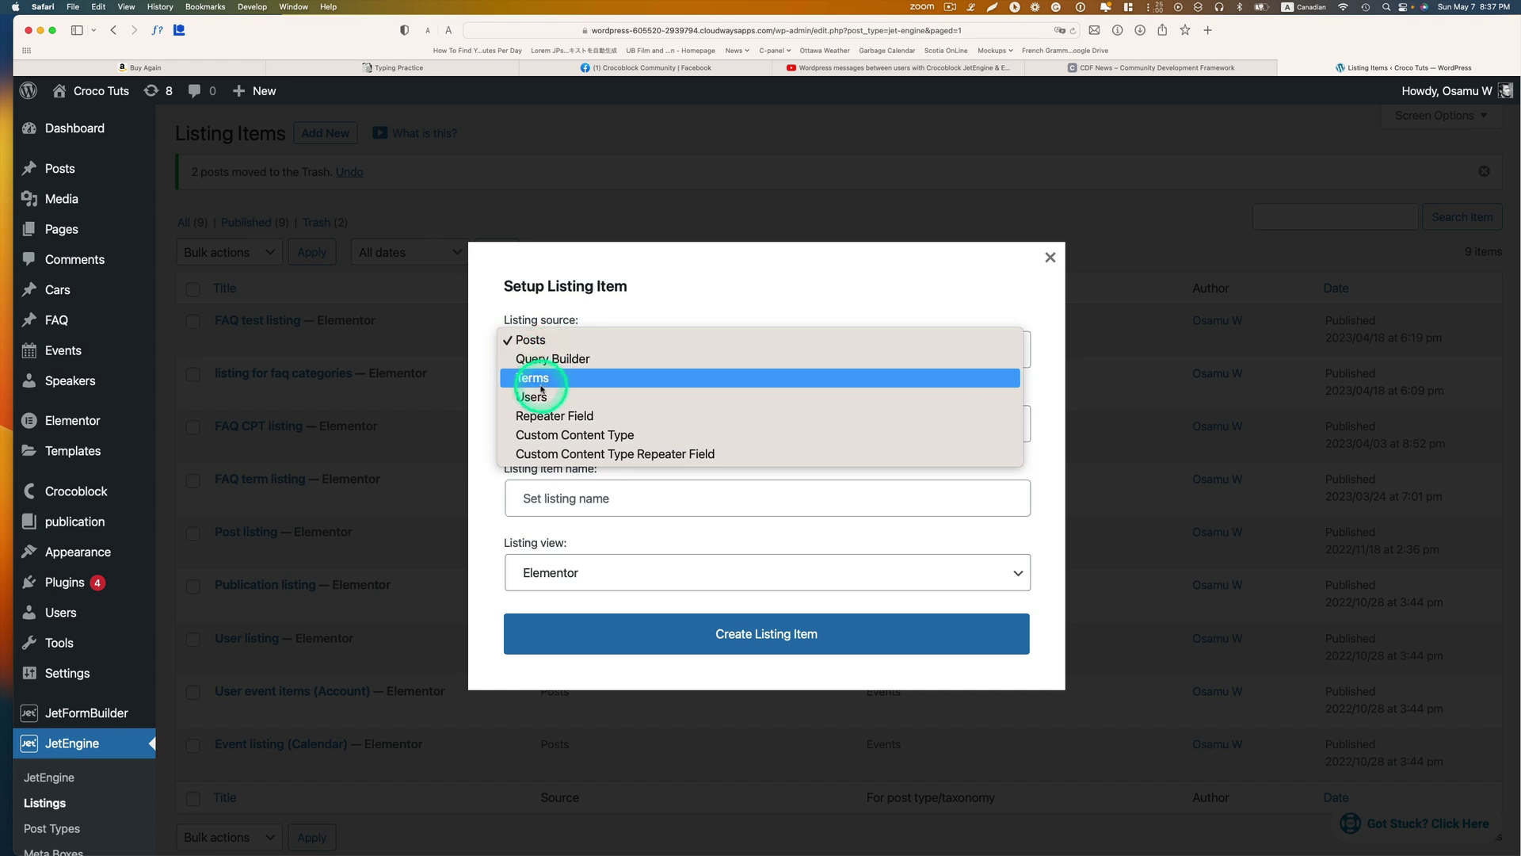
{"action": "left_click", "coordinate": [543, 383]}
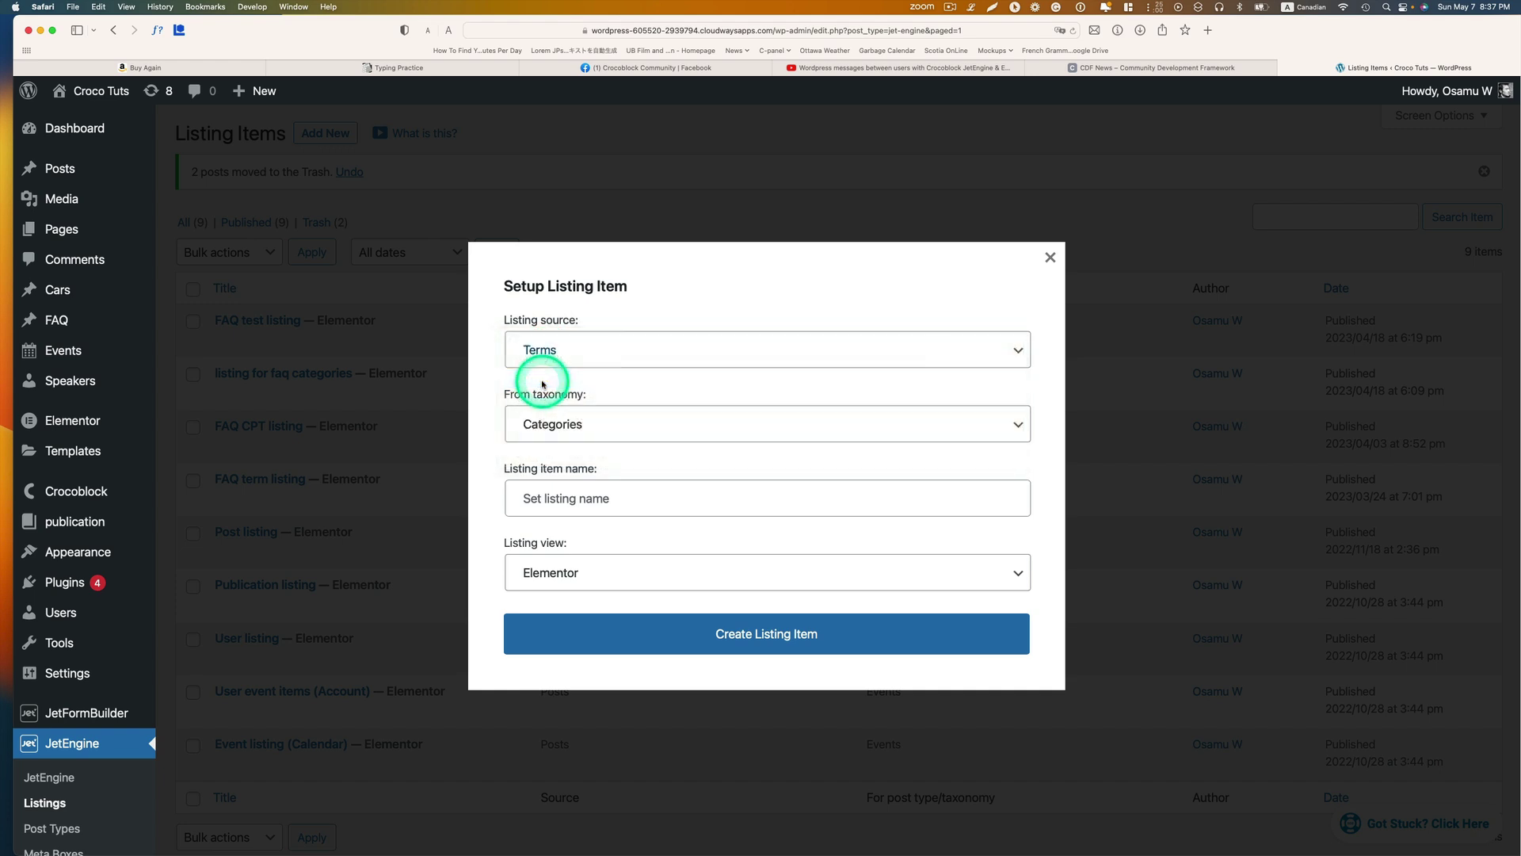
{"action": "left_click", "coordinate": [563, 427]}
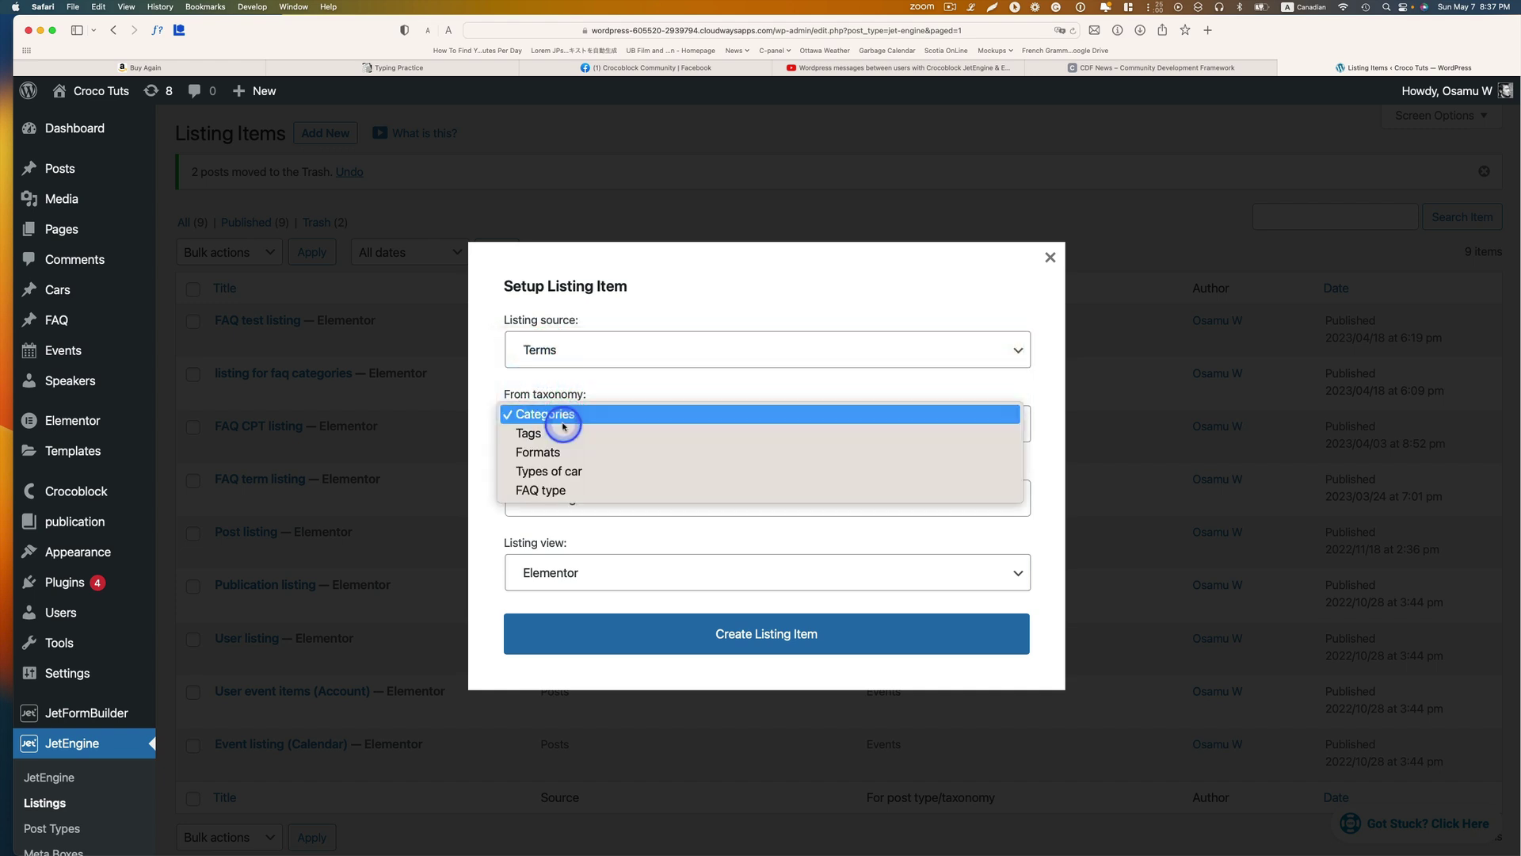
{"action": "left_click", "coordinate": [595, 473]}
{"action": "left_click", "coordinate": [600, 496]}
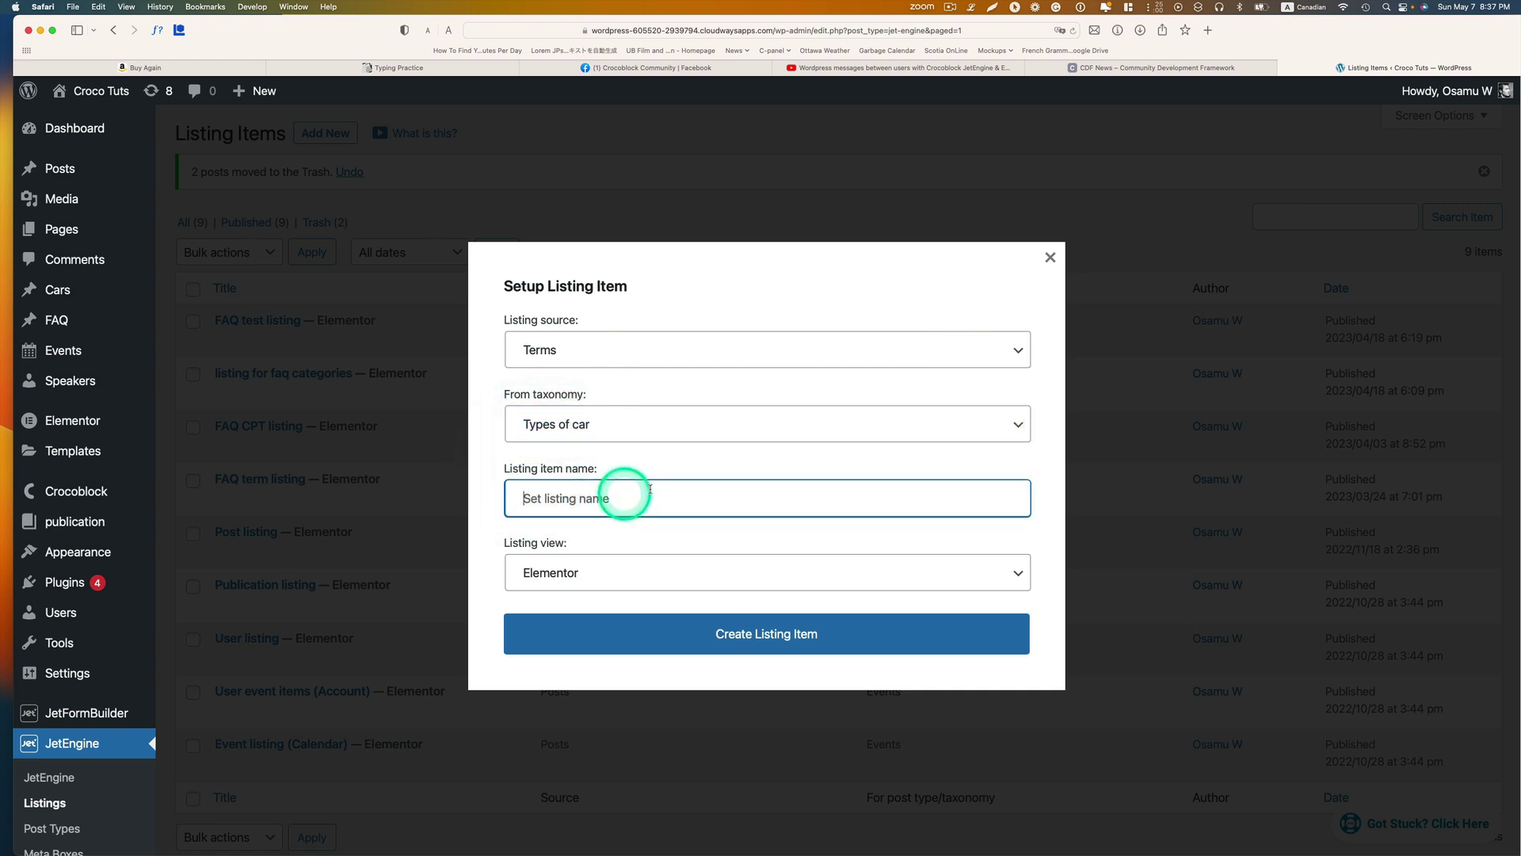
{"action": "type", "text": "Type of car (terms"}
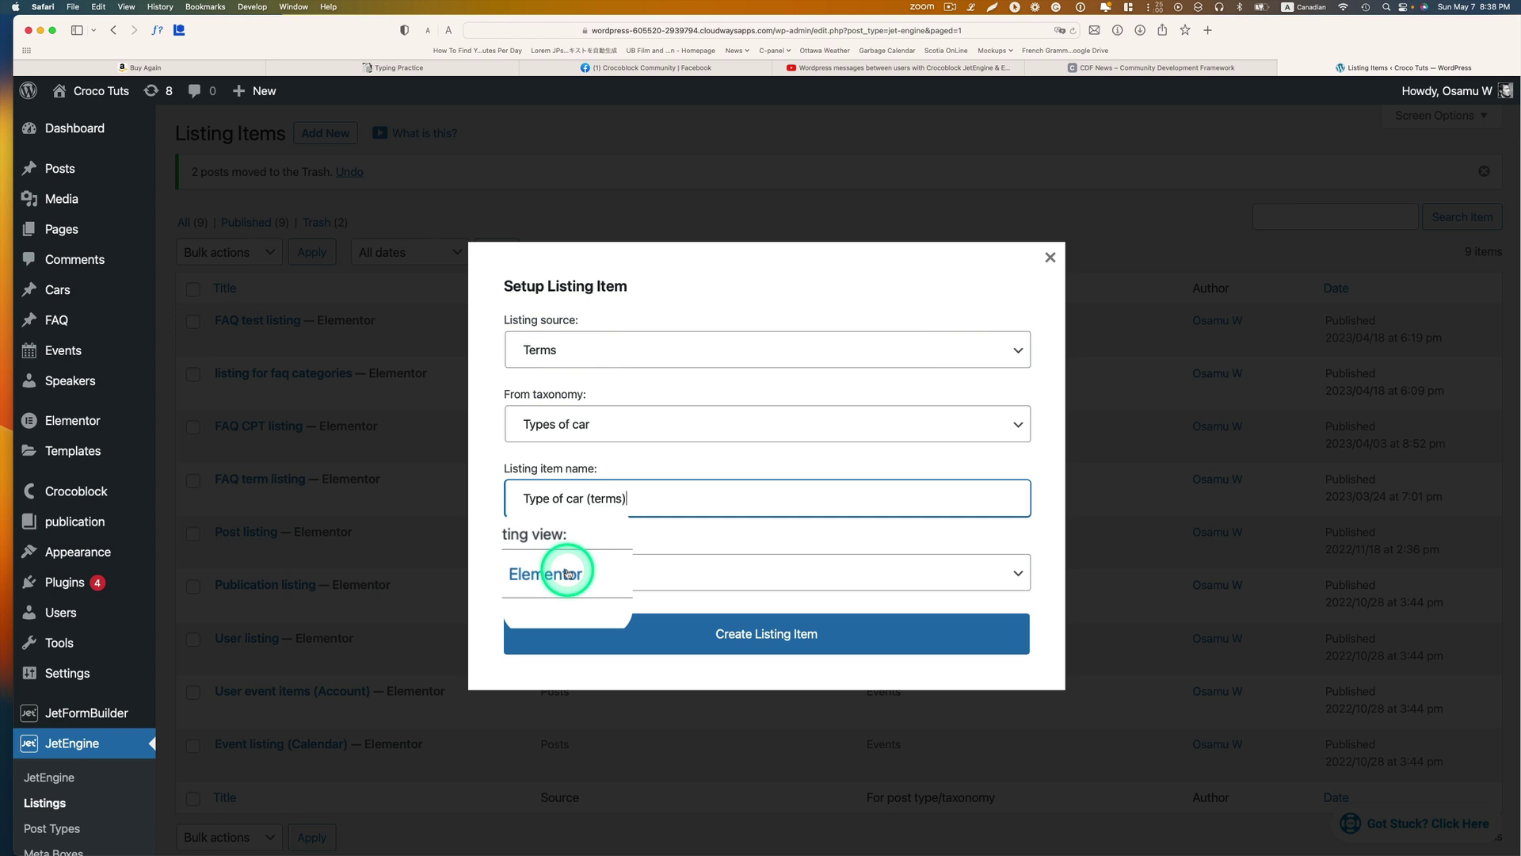
{"action": "left_click", "coordinate": [725, 633]}
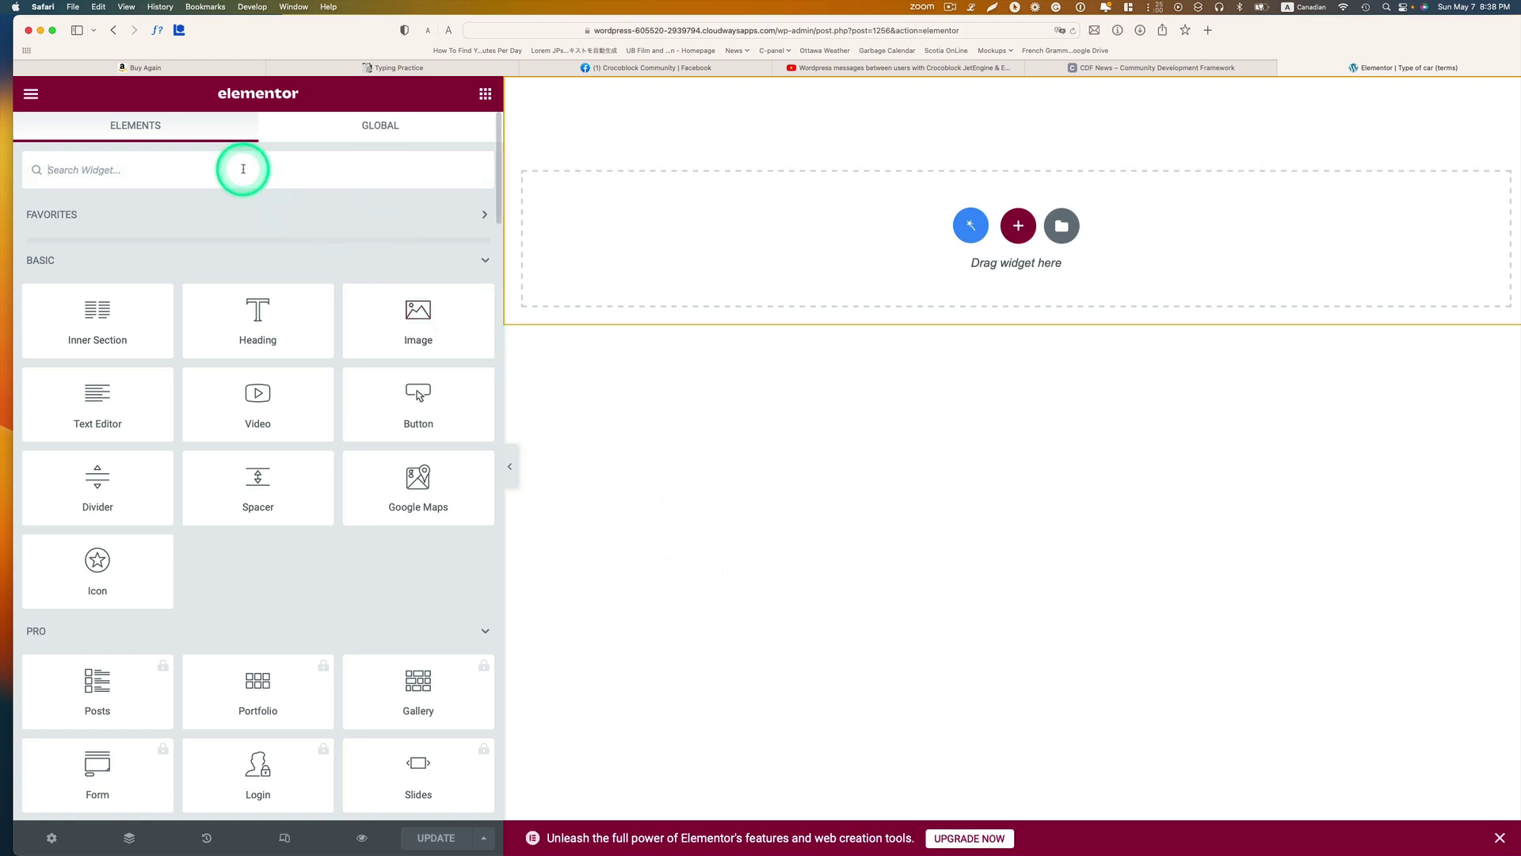
Add a centre-aligned Dynamic Image widget sourced from the Car type image field
{"action": "left_click", "coordinate": [243, 169]}
{"action": "type", "text": "dy"}
{"action": "left_click_drag", "start_coordinate": [260, 236], "coordinate": [957, 206]}
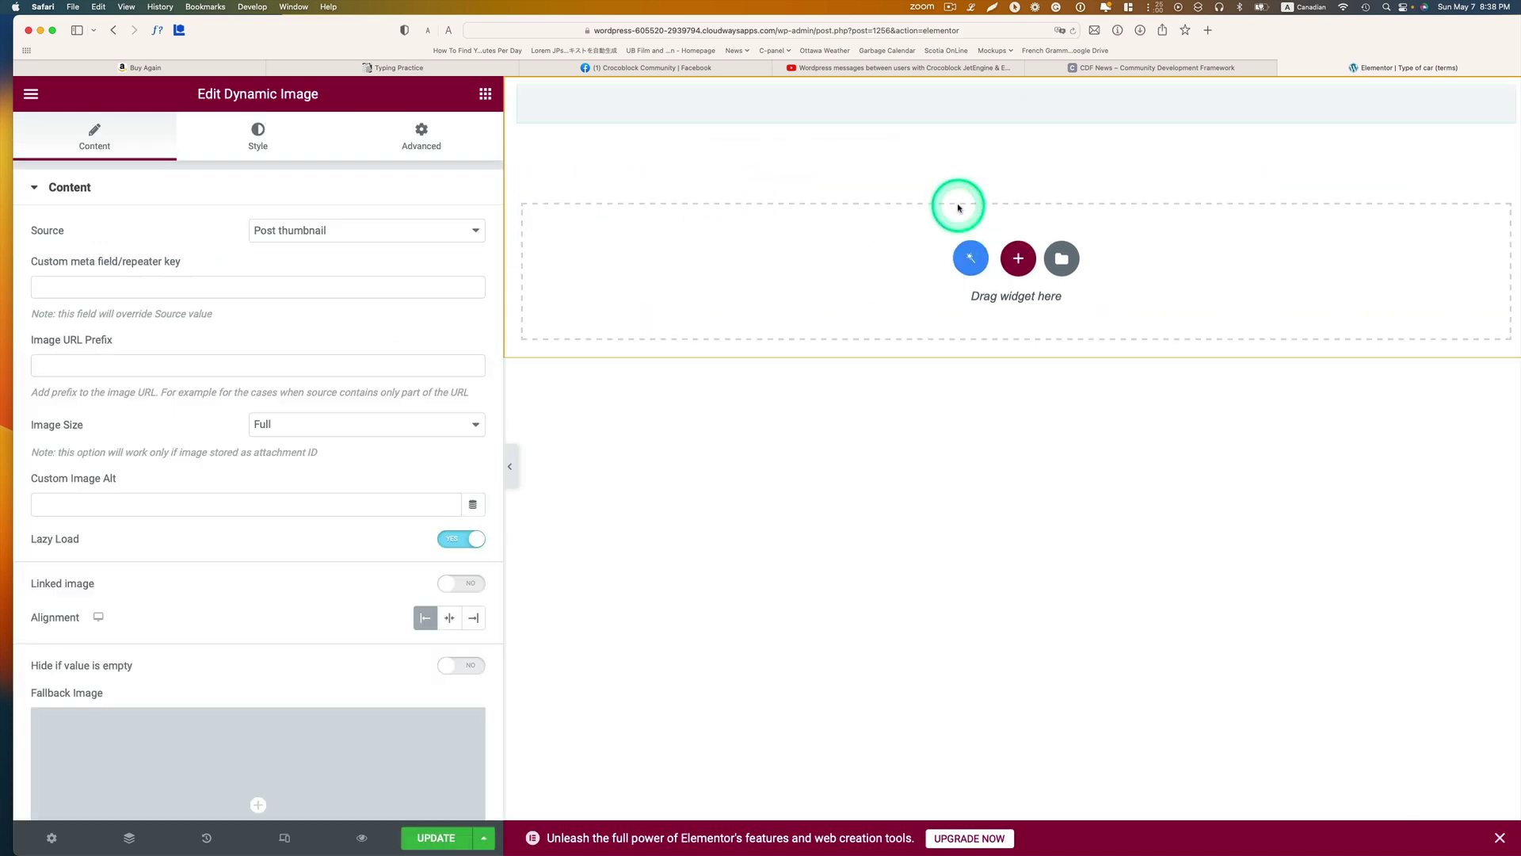
{"action": "left_click", "coordinate": [306, 231]}
{"action": "left_click", "coordinate": [321, 292]}
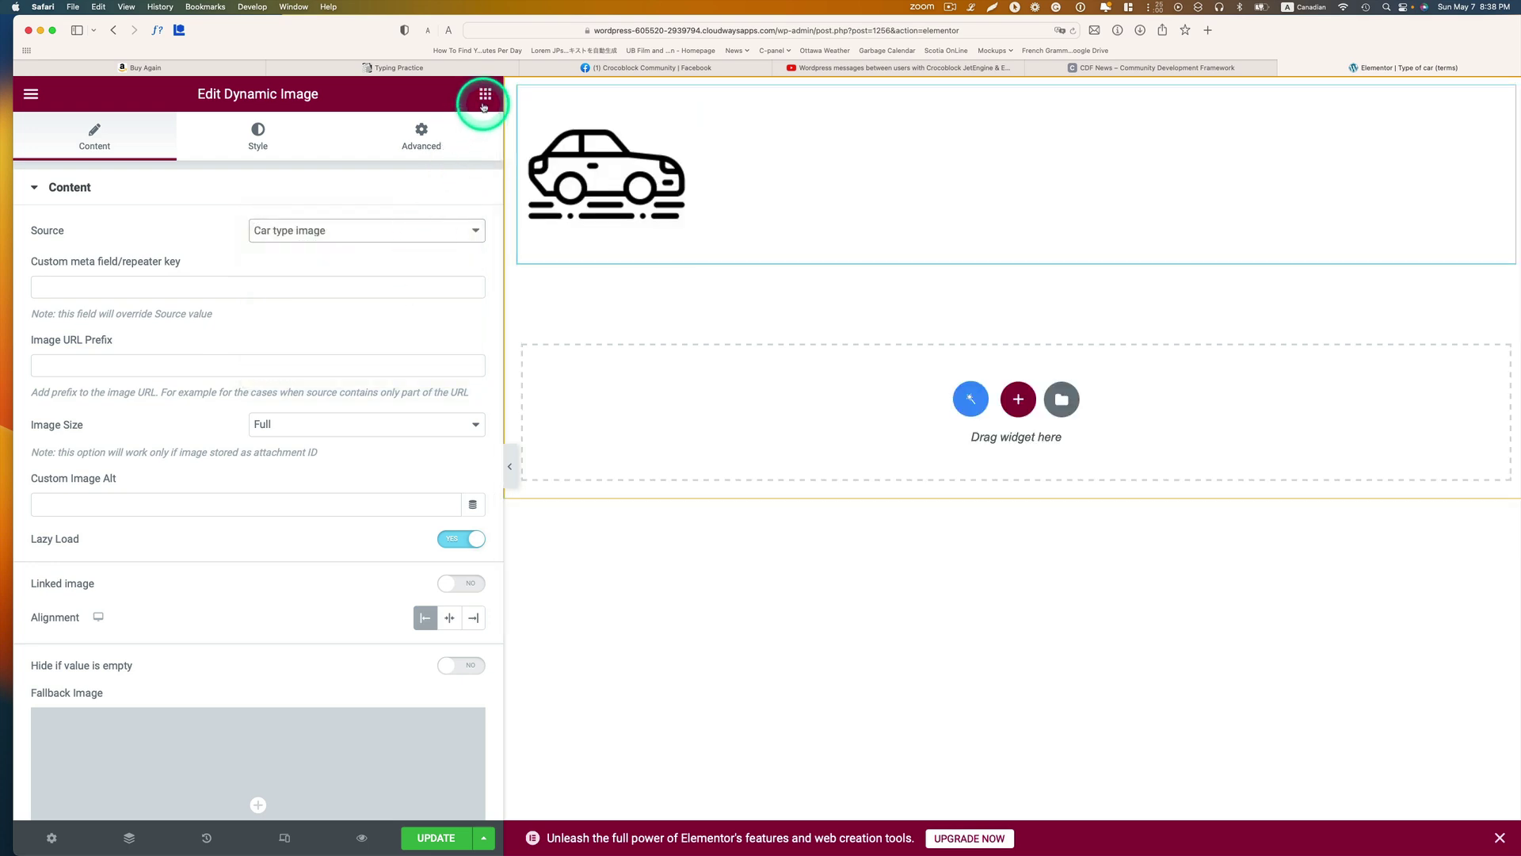
{"action": "left_click", "coordinate": [456, 619]}
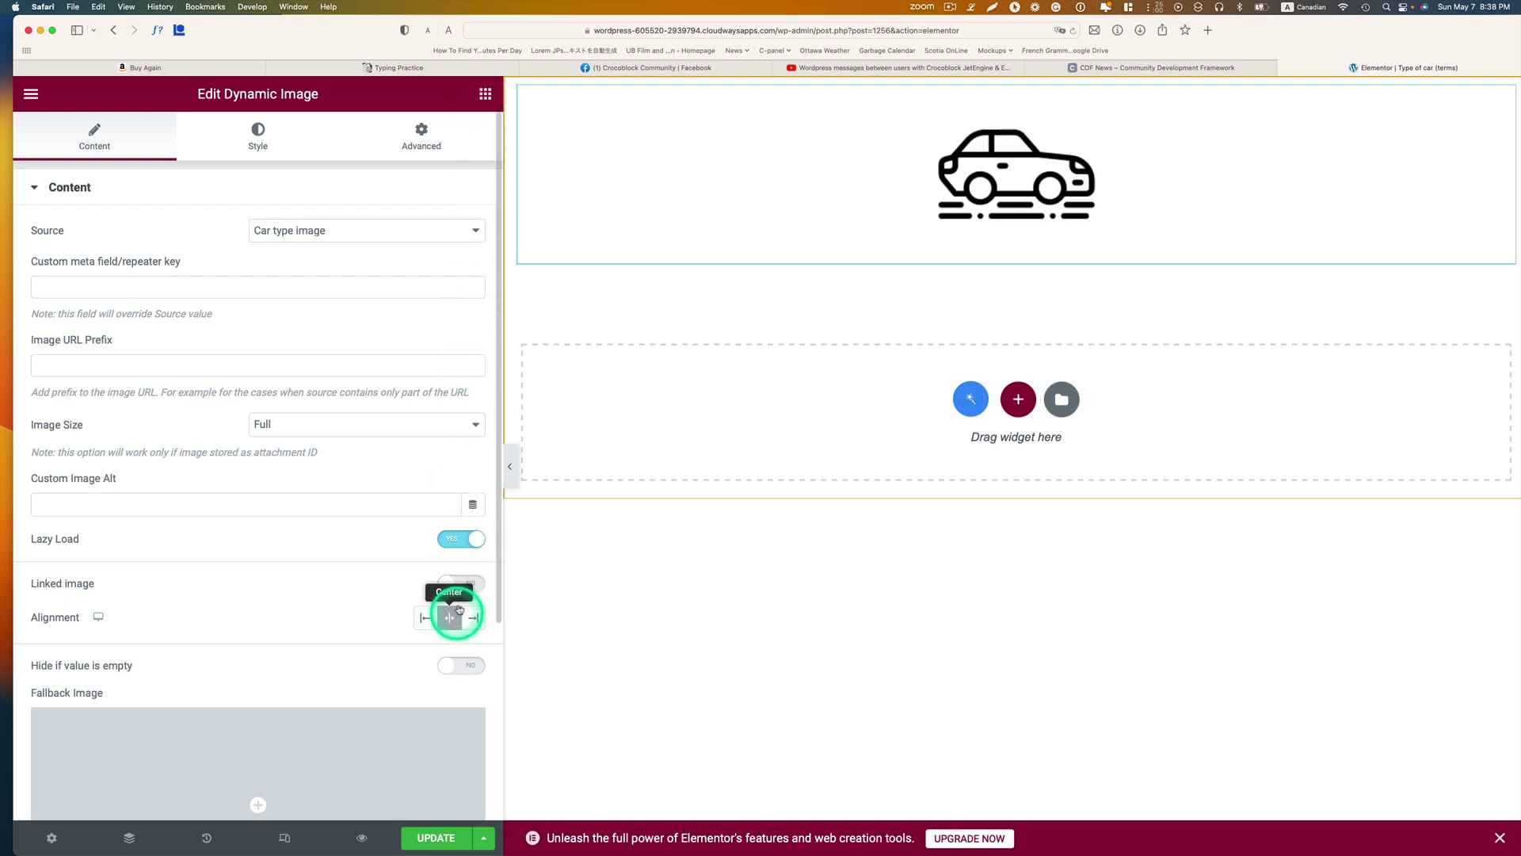
{"action": "left_click", "coordinate": [481, 94]}
Add a Dynamic Terms widget below the car image
{"action": "left_click", "coordinate": [322, 168]}
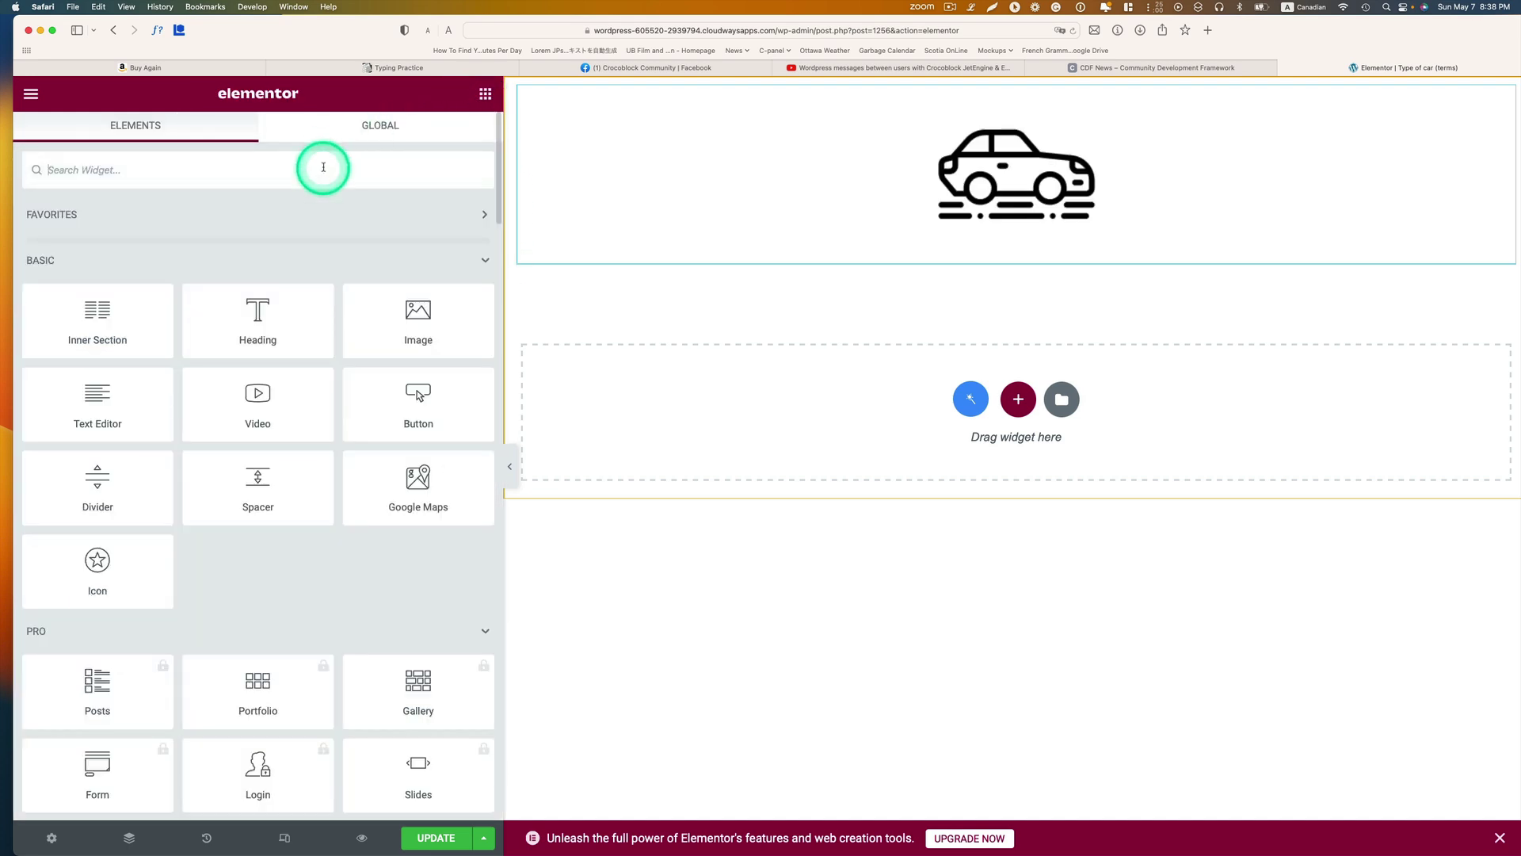
{"action": "type", "text": "da"}
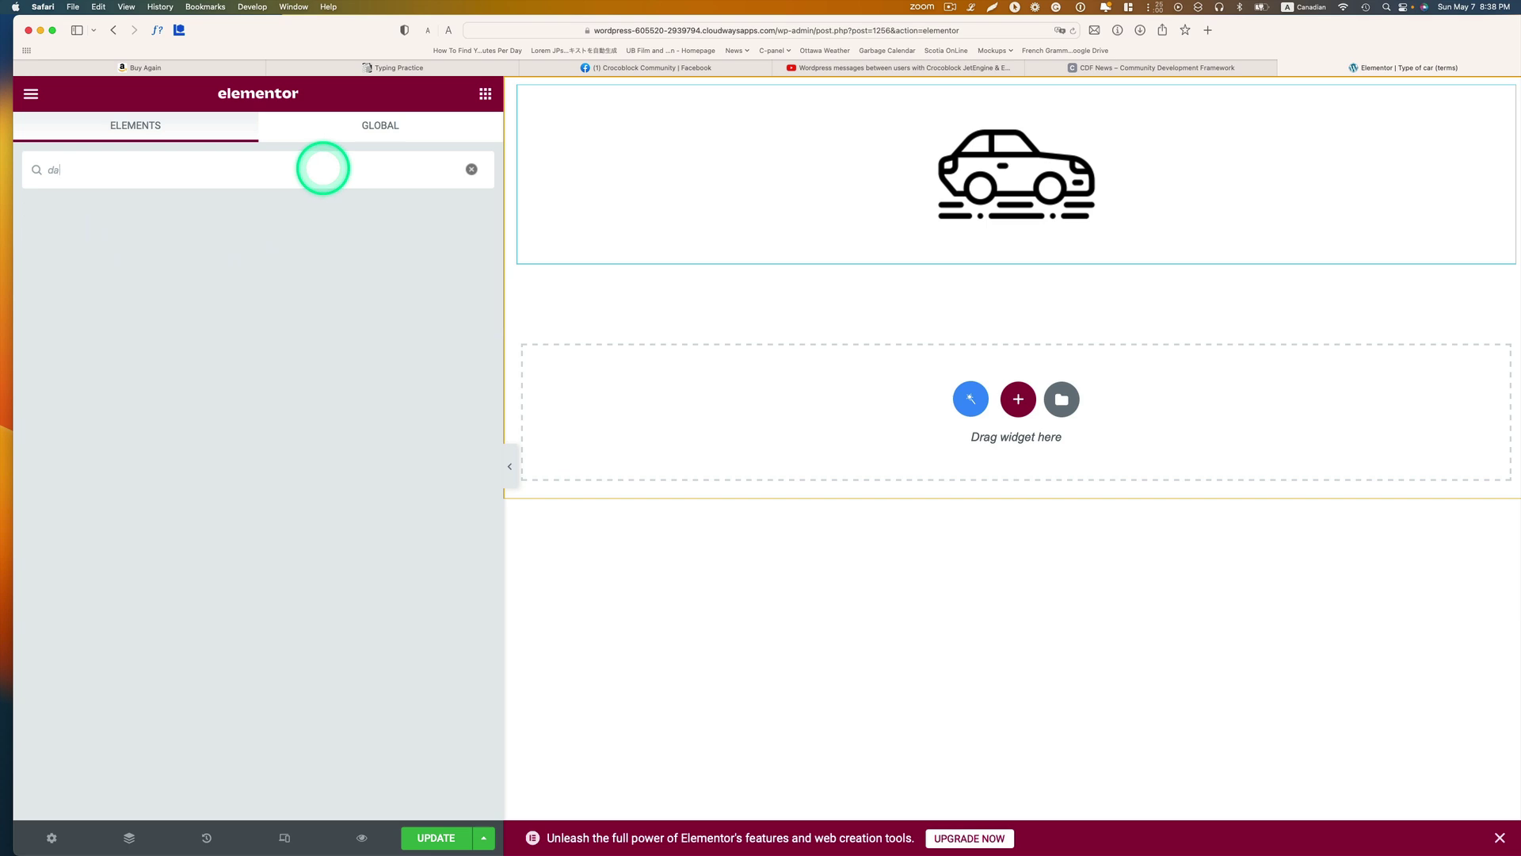
{"action": "type", "text": "ynna"}
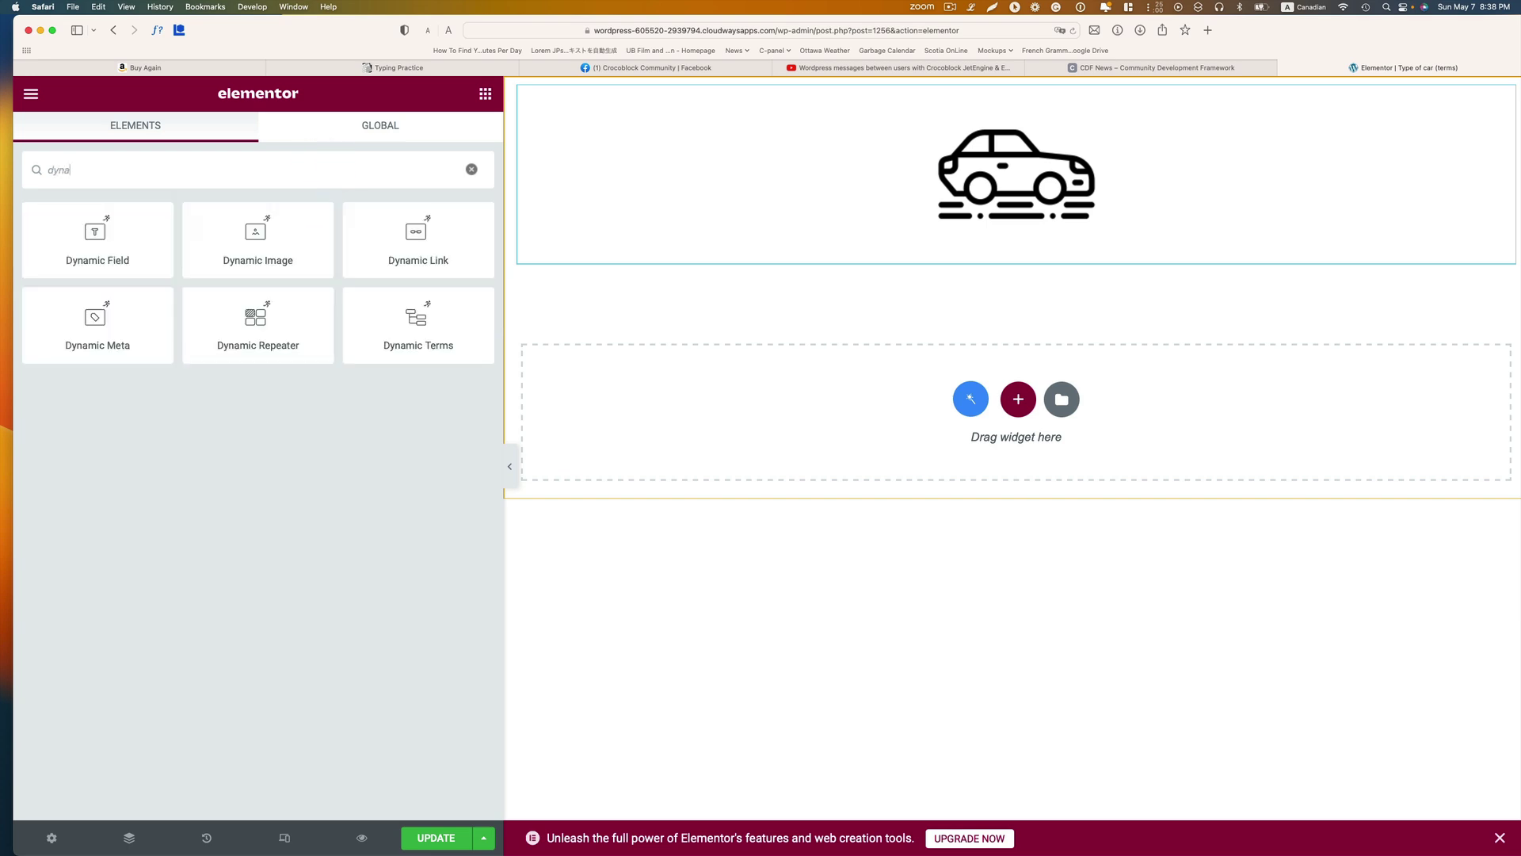
{"action": "left_click_drag", "start_coordinate": [428, 302], "coordinate": [998, 279]}
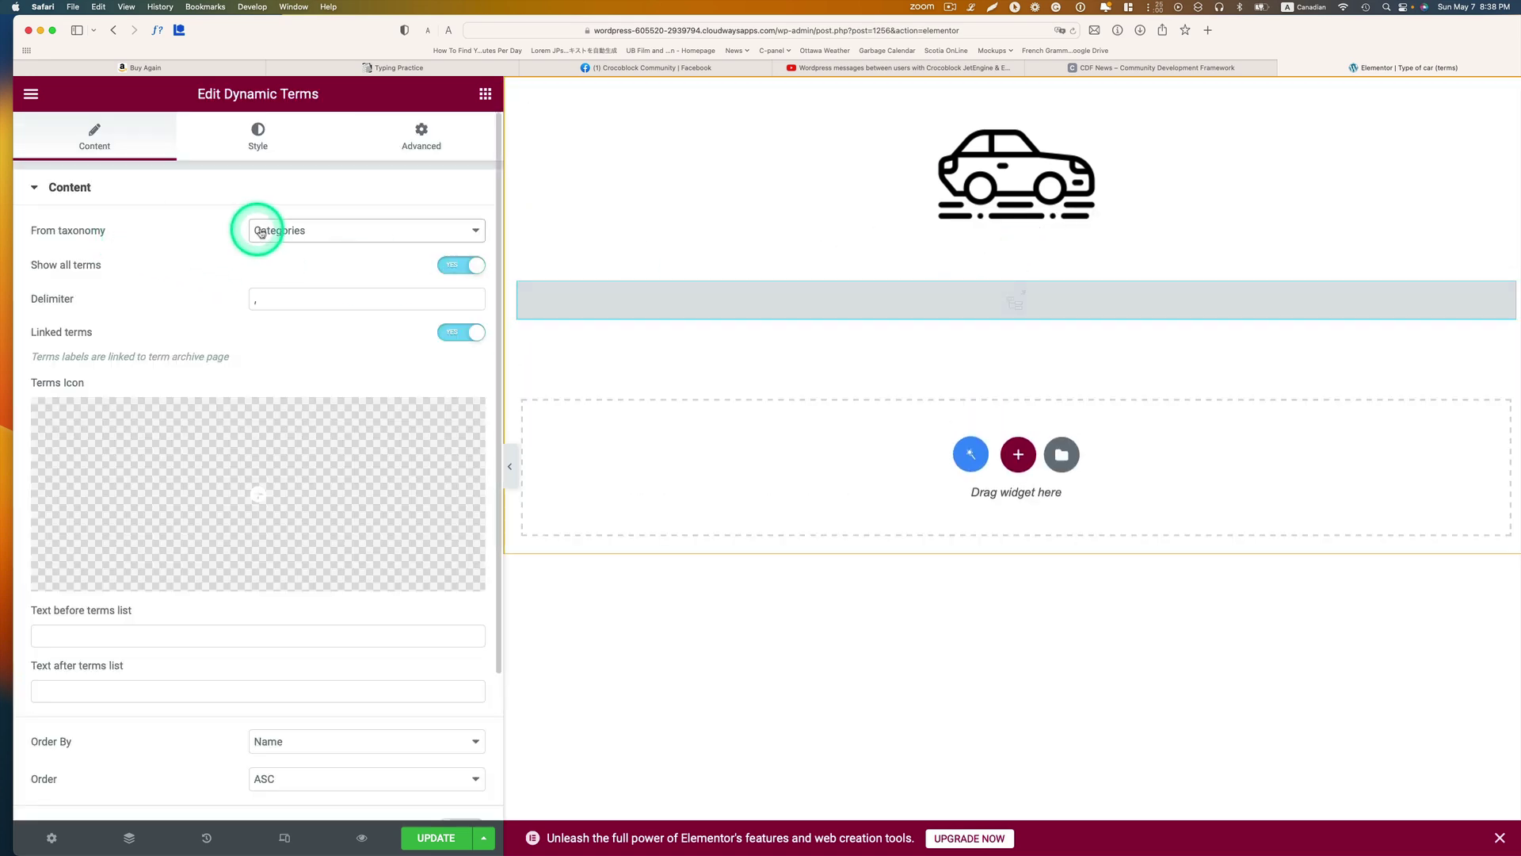
Set the Dynamic Terms widget to show terms from the Types of car taxonomy
{"action": "left_click", "coordinate": [289, 231]}
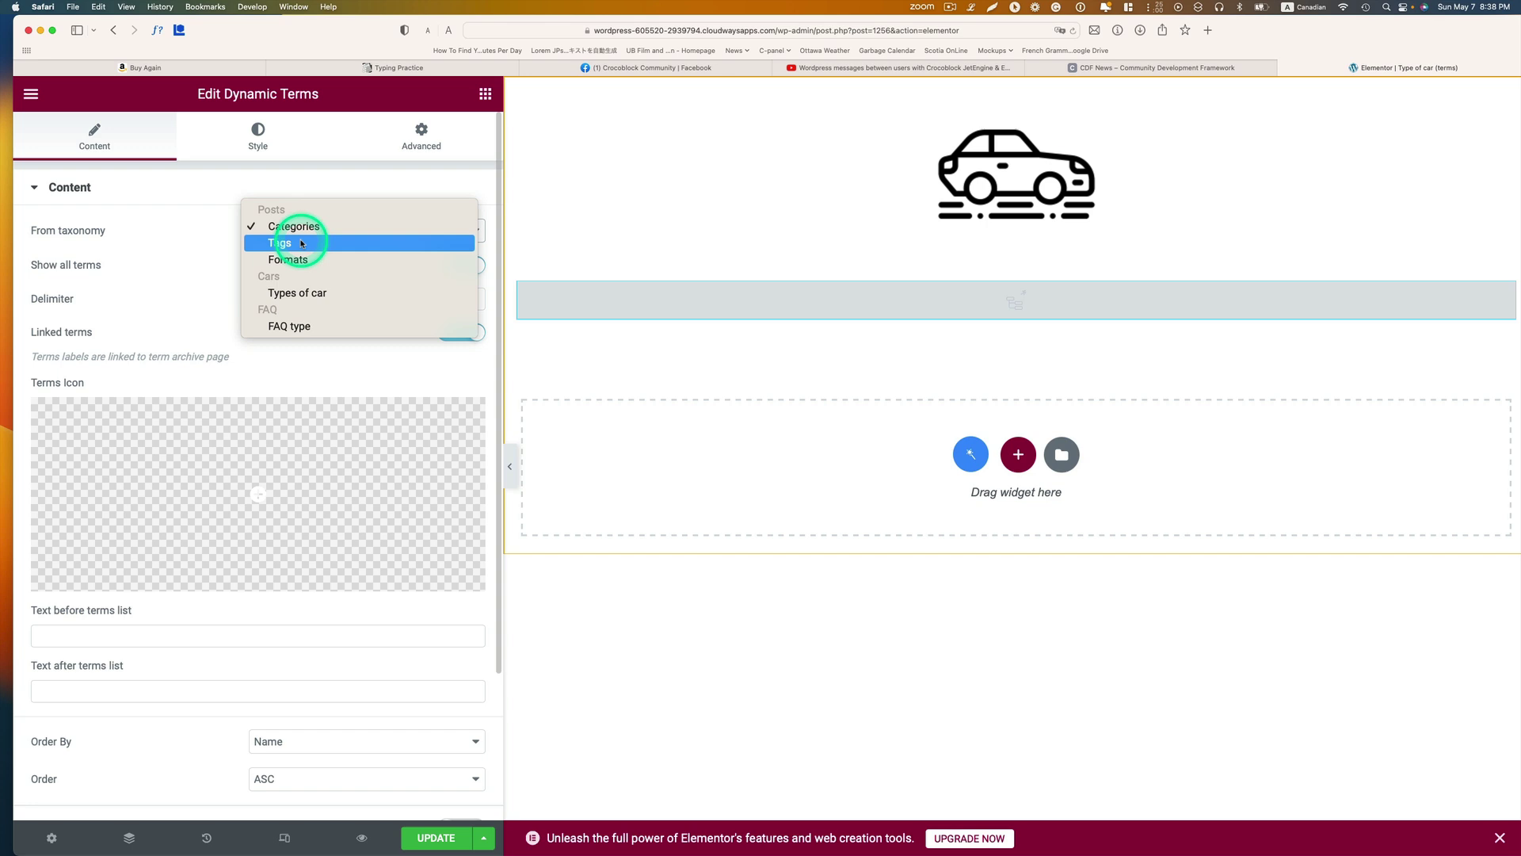
{"action": "left_click", "coordinate": [308, 294]}
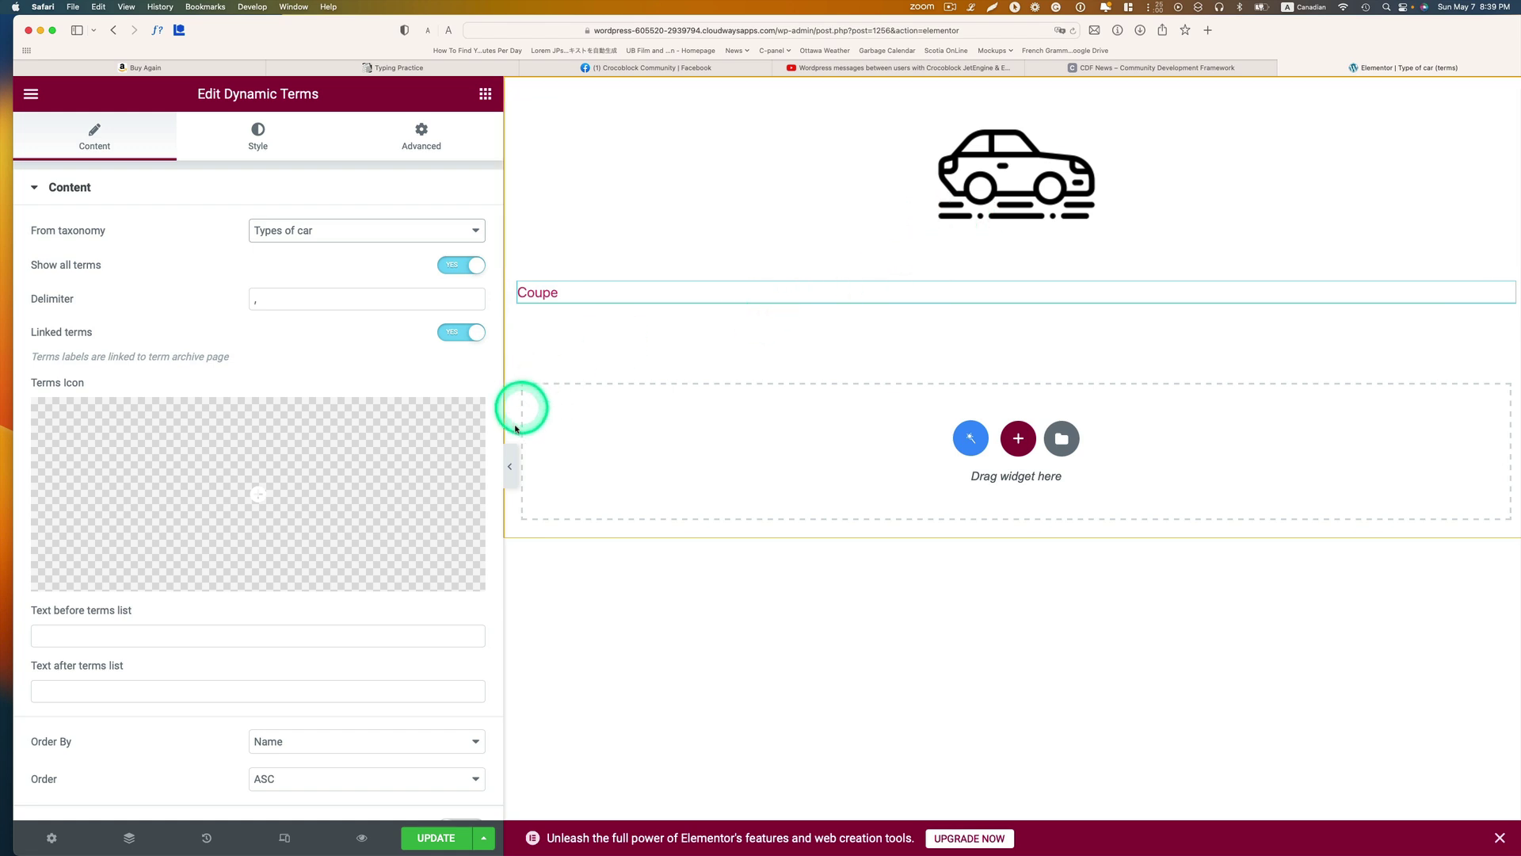
{"action": "mouse_move", "coordinate": [290, 450]}
{"action": "scroll", "coordinate": [296, 435], "scroll_direction": "down", "scroll_amount": 5}
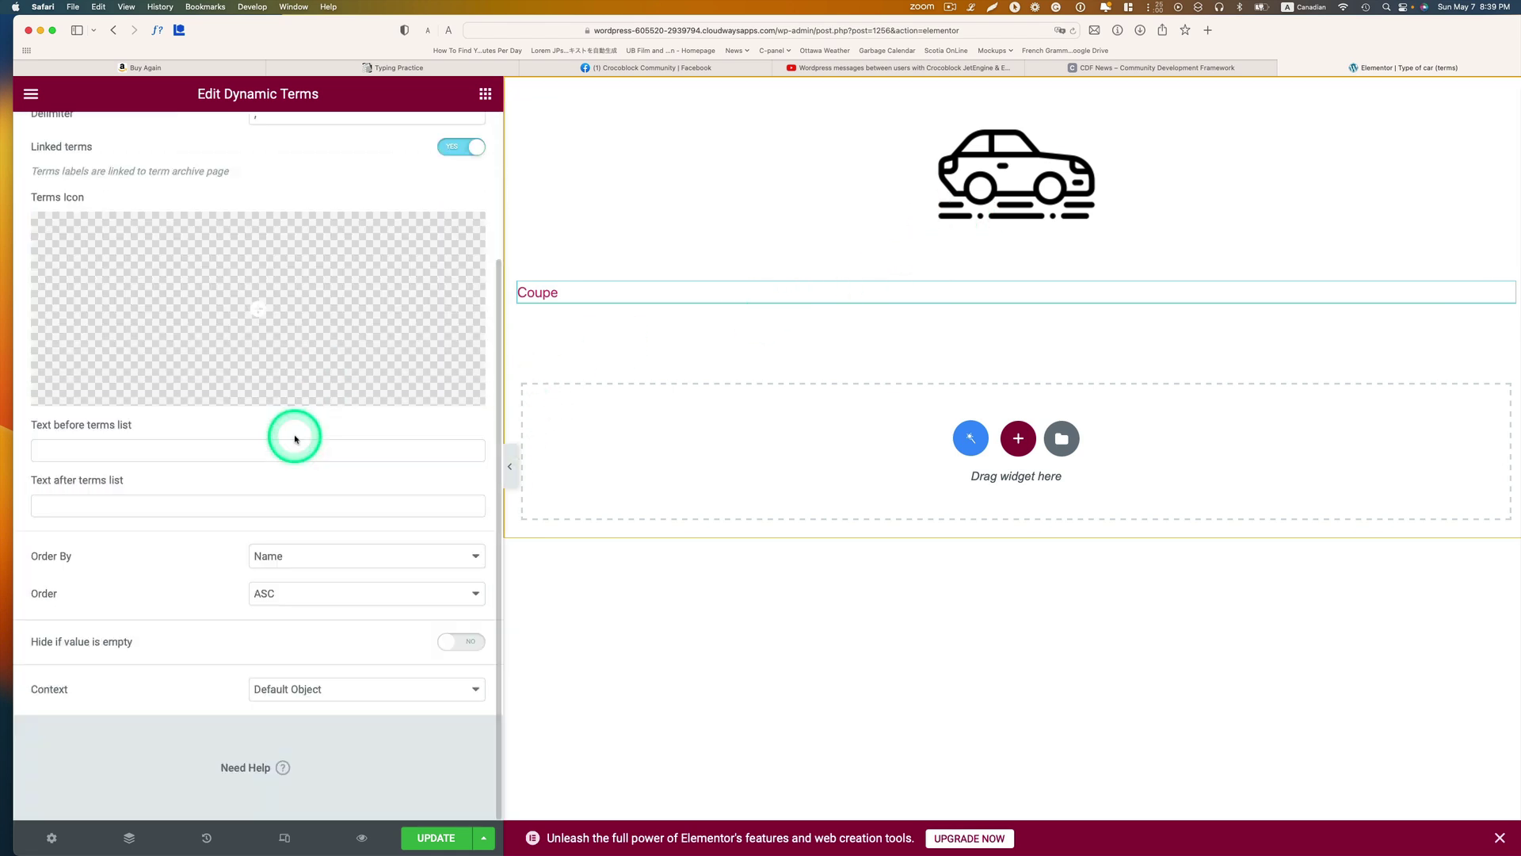
{"action": "scroll", "coordinate": [295, 435], "scroll_direction": "up", "scroll_amount": 5}
Centre the Coupe term label and apply the Primary global font to it
{"action": "left_click", "coordinate": [257, 154]}
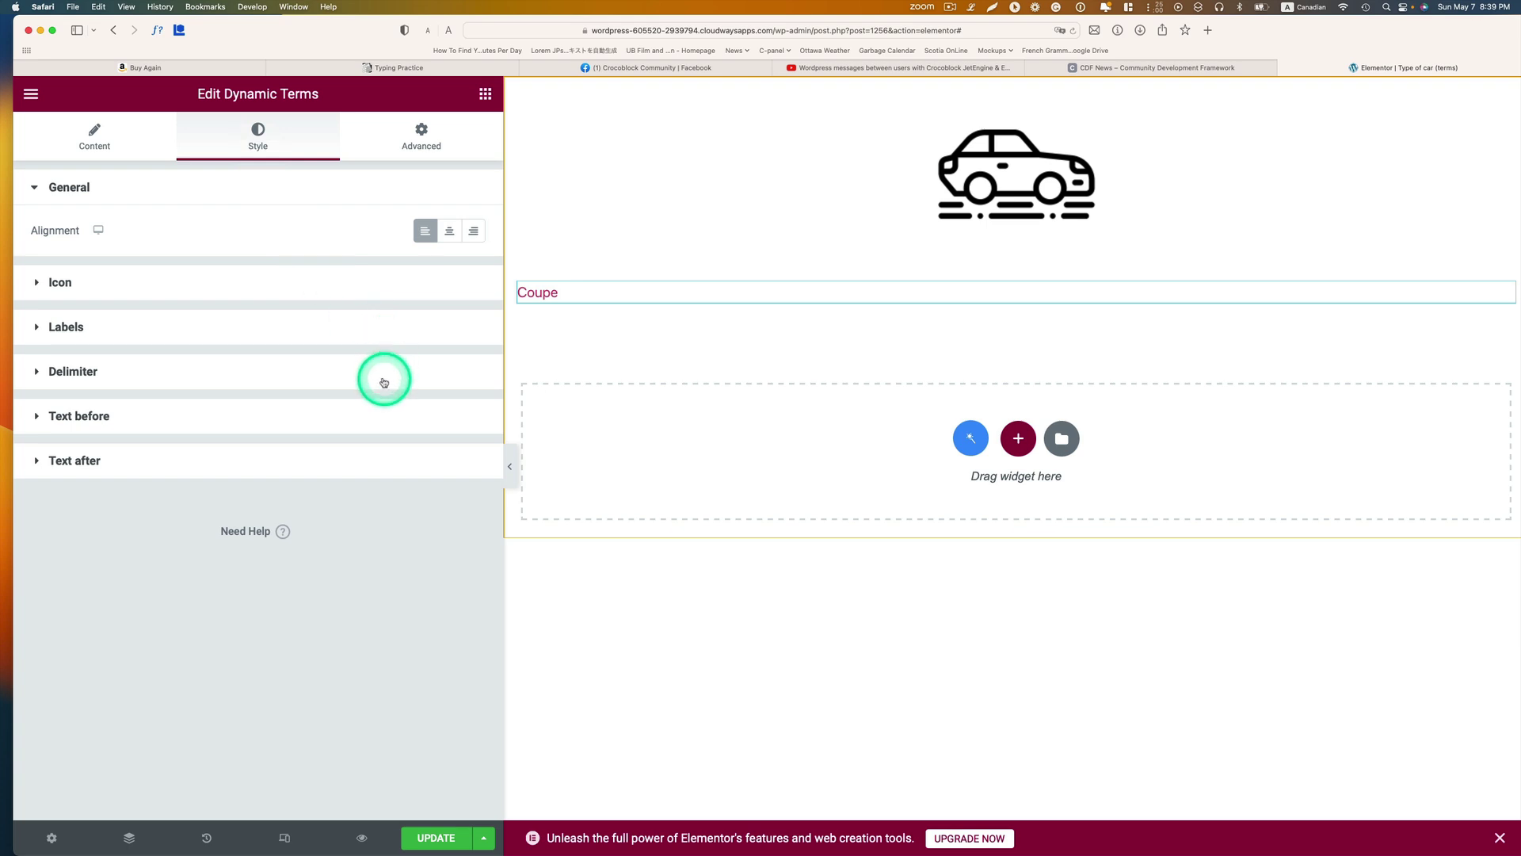
{"action": "left_click", "coordinate": [450, 233]}
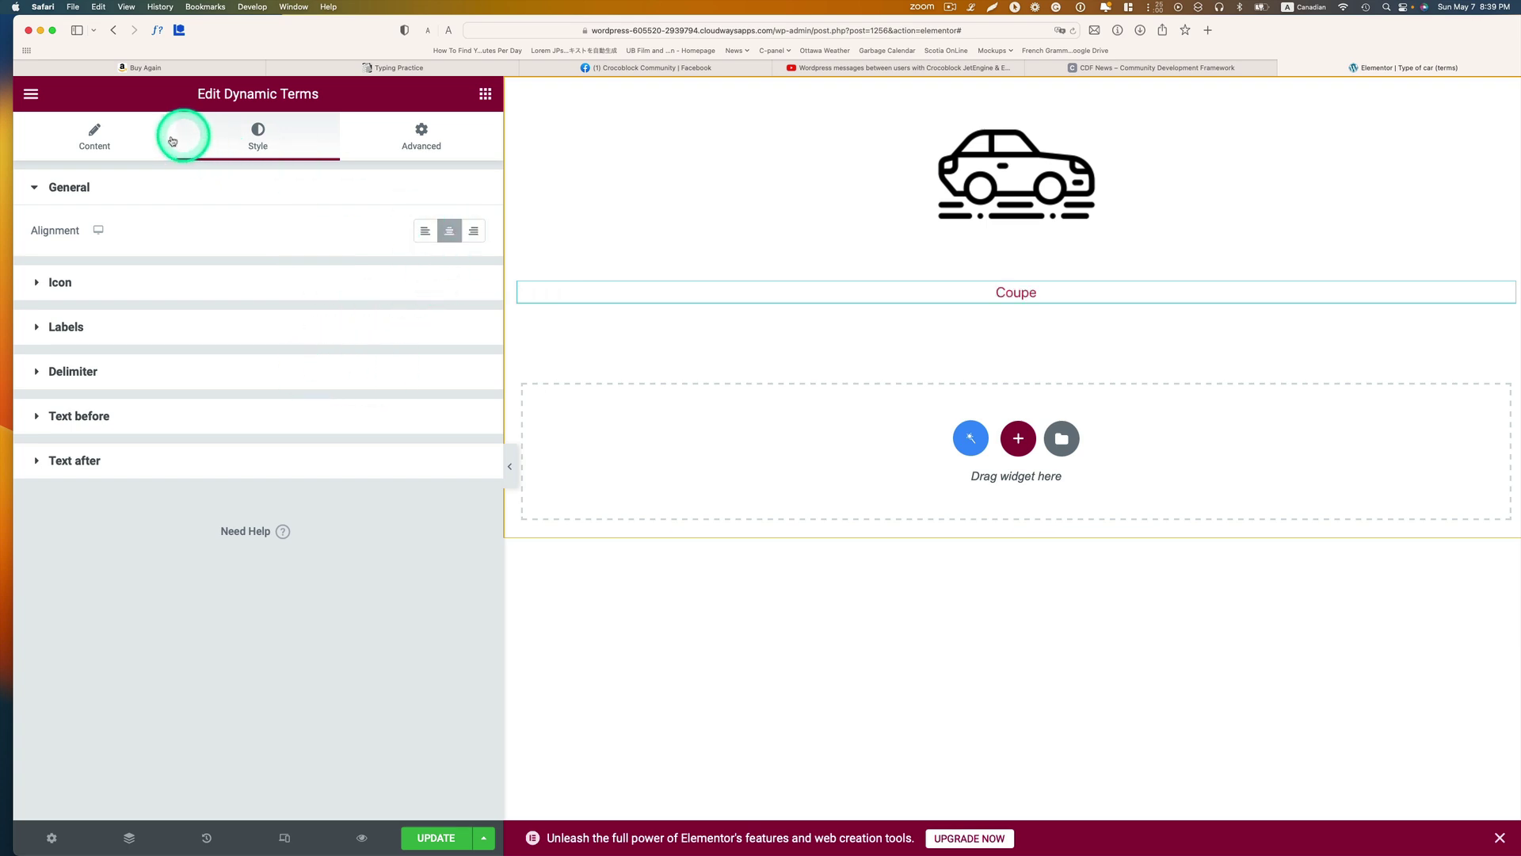
{"action": "left_click", "coordinate": [138, 141]}
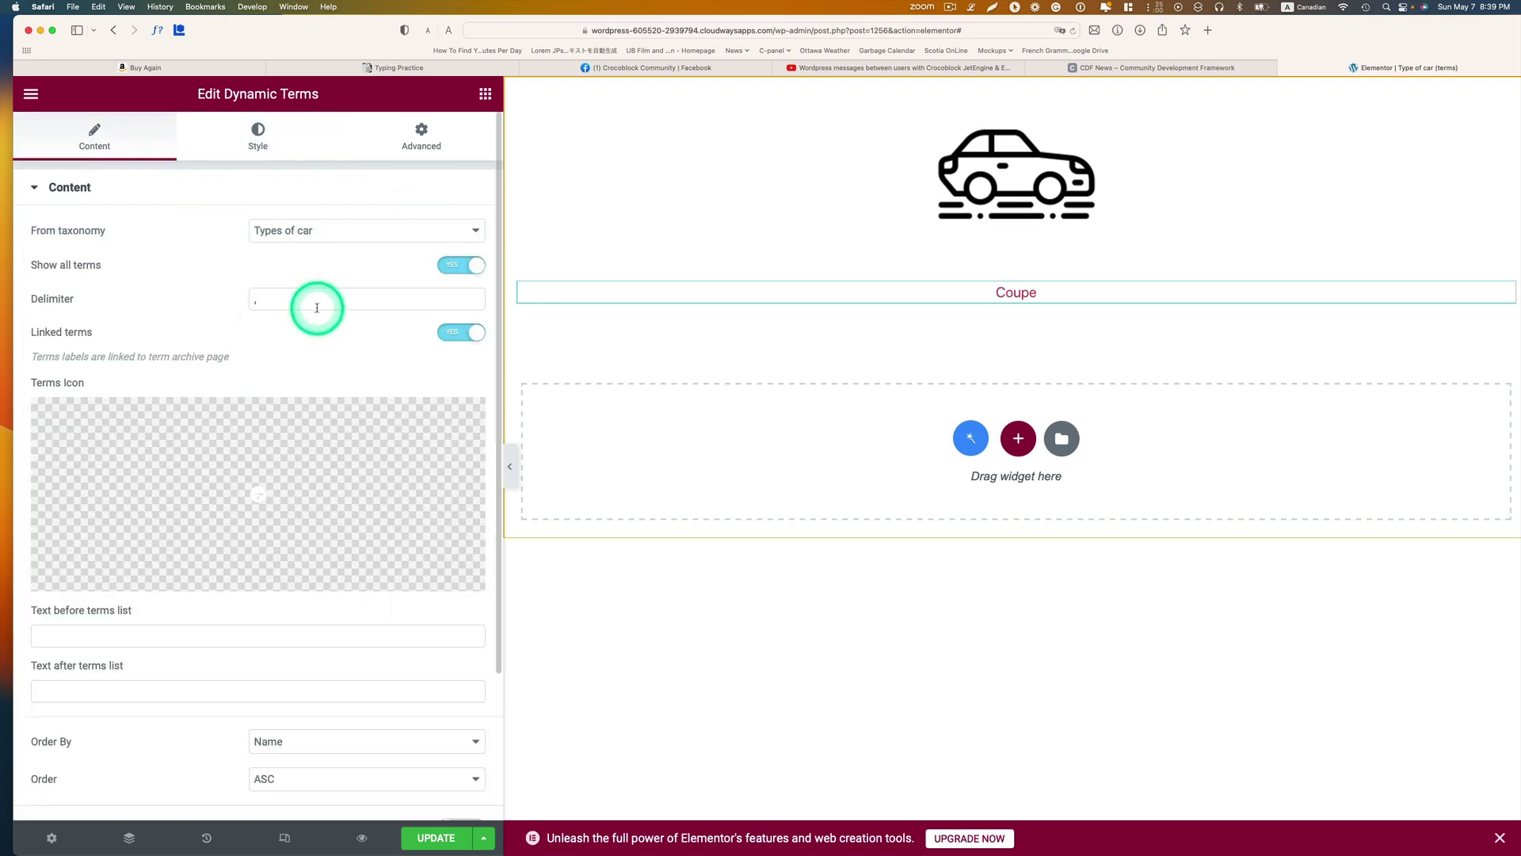
{"action": "left_click", "coordinate": [258, 140]}
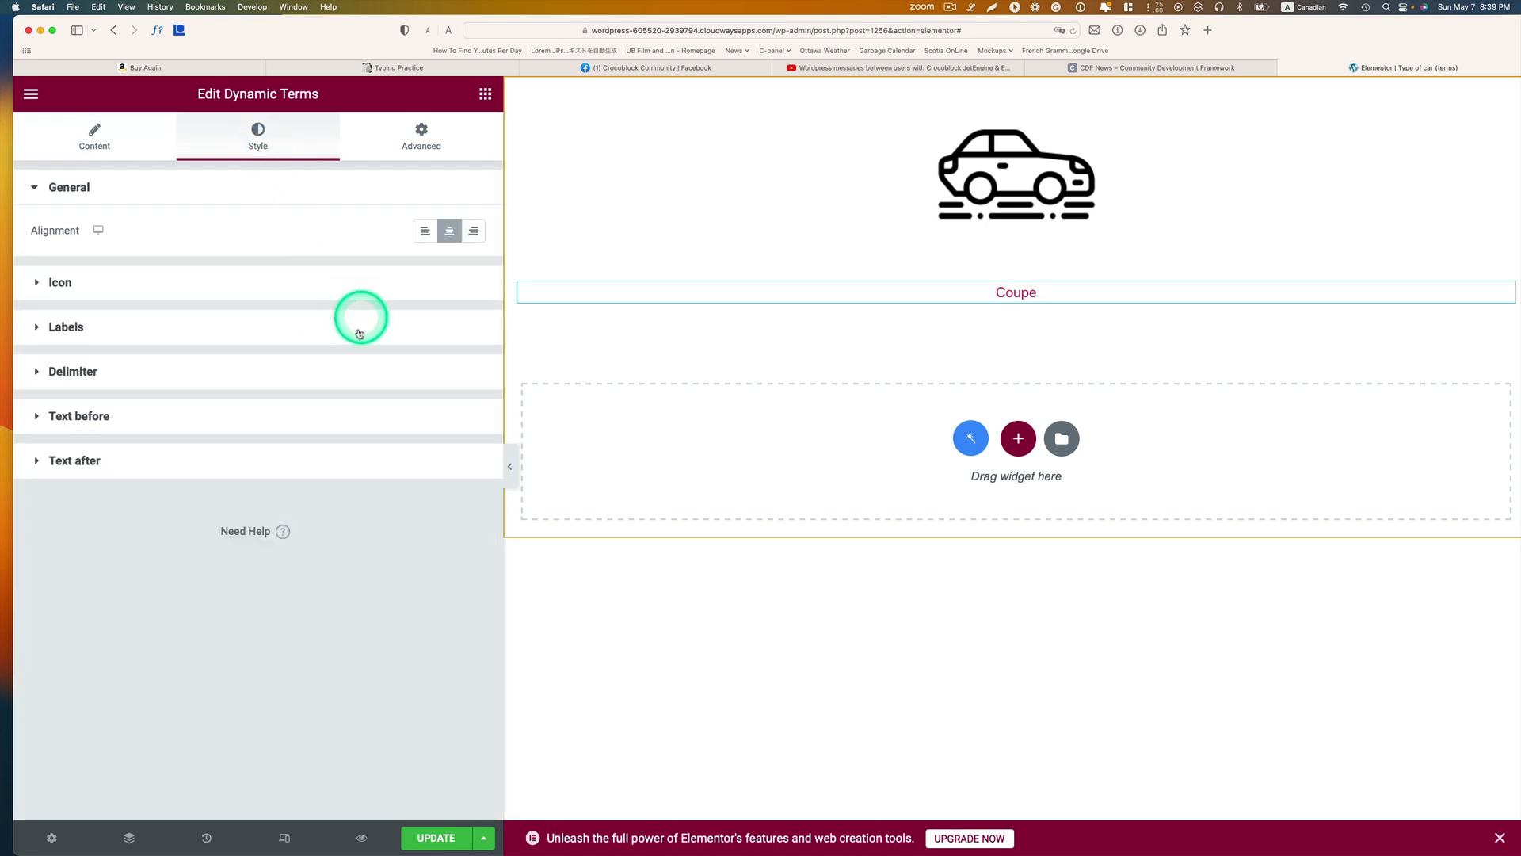
{"action": "left_click", "coordinate": [365, 325]}
{"action": "left_click", "coordinate": [449, 320]}
{"action": "left_click", "coordinate": [343, 397]}
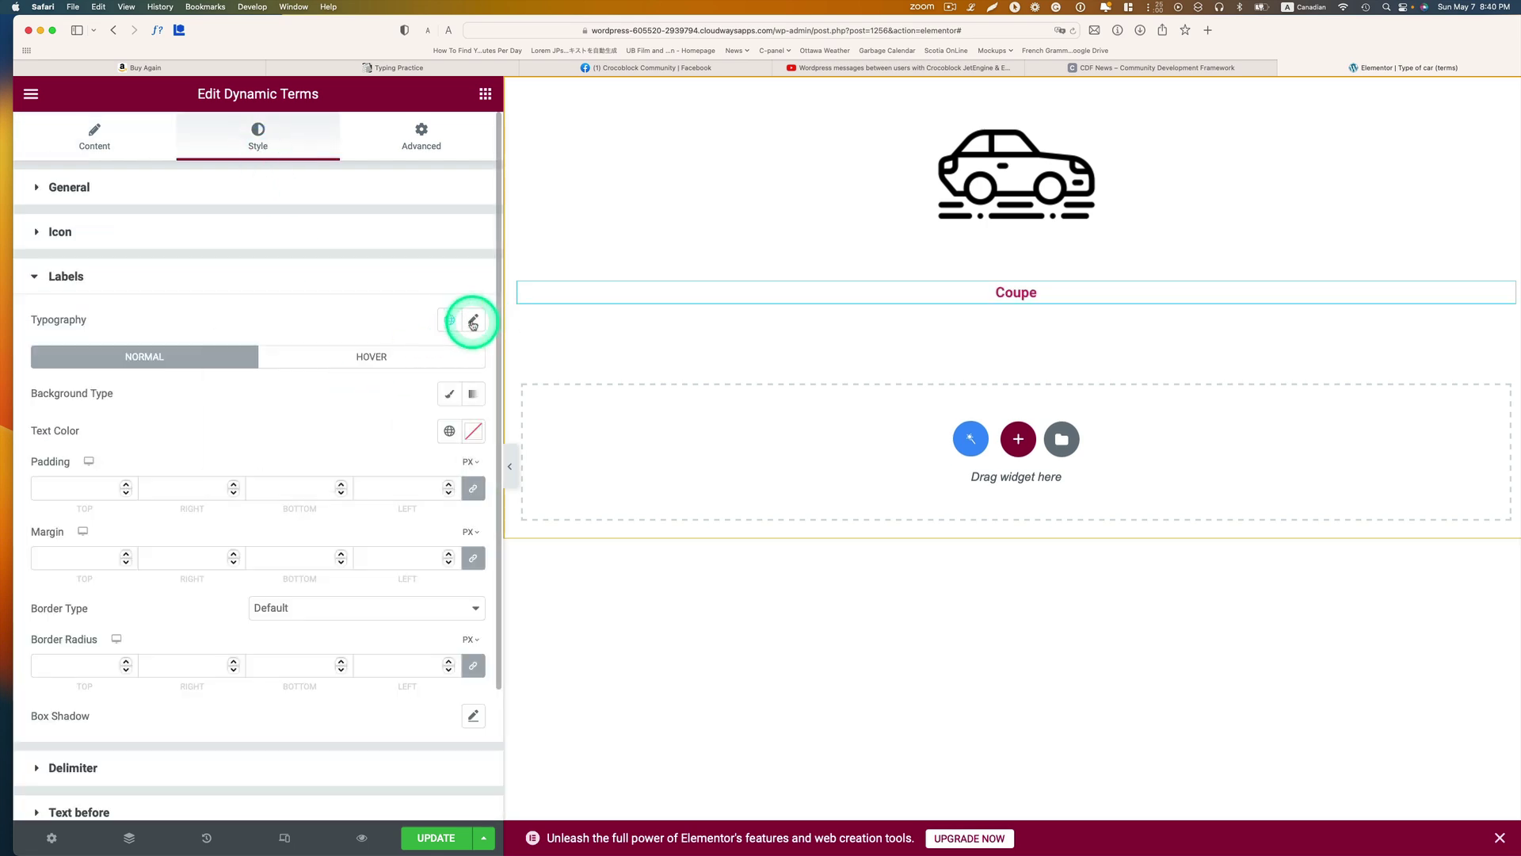
Give the Coupe label 25 px size and 600 weight, and set the section to boxed width 500
{"action": "left_click", "coordinate": [473, 320]}
{"action": "left_click_drag", "start_coordinate": [50, 459], "coordinate": [88, 463]}
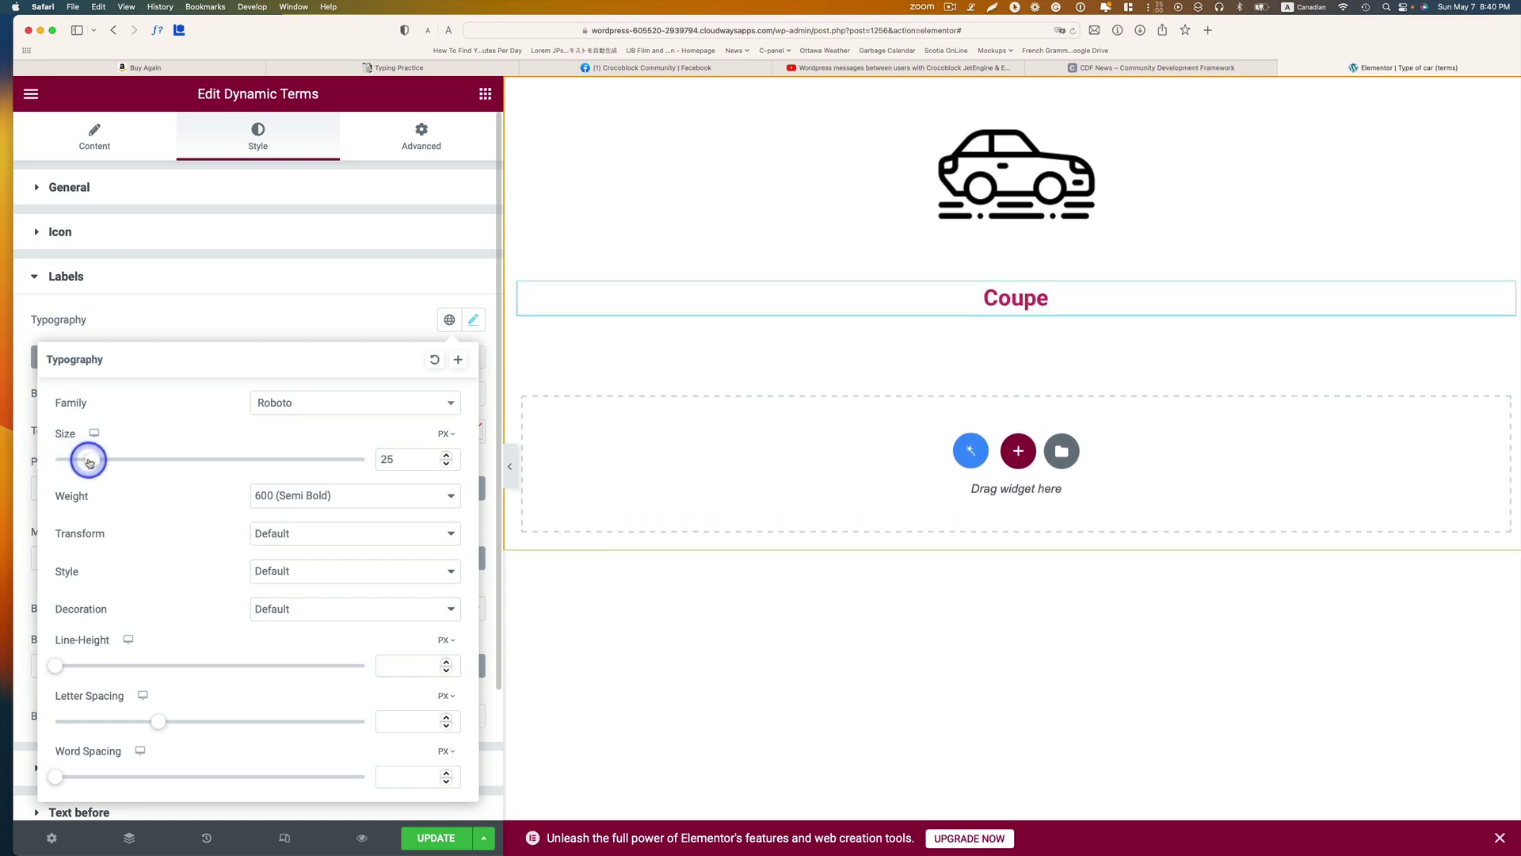
{"action": "left_click", "coordinate": [725, 267]}
{"action": "left_click", "coordinate": [1012, 91]}
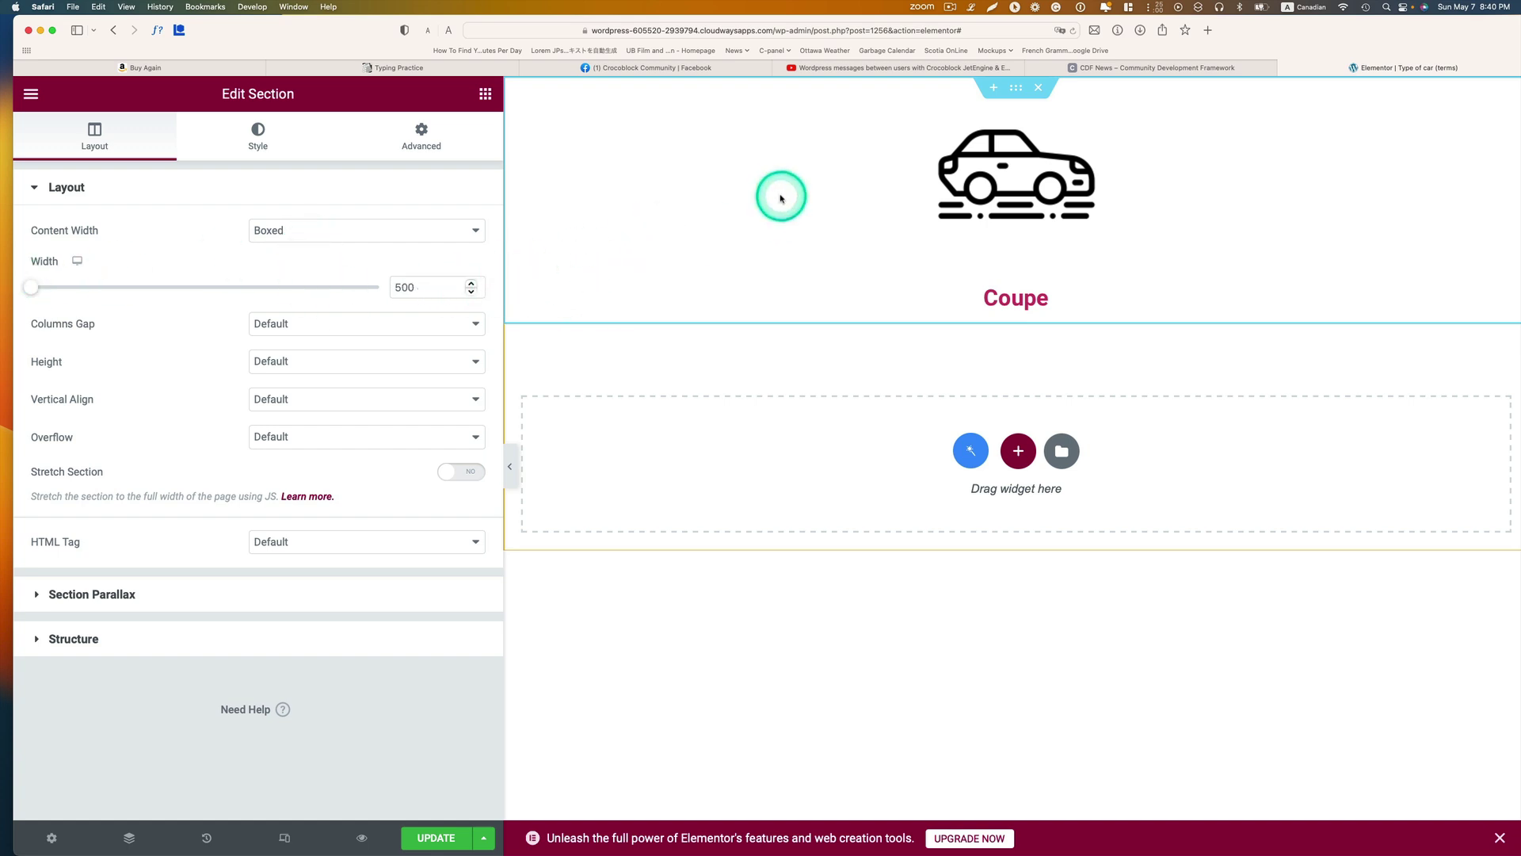
Give the card column a solid 3 px border with 22 px rounded corners
{"action": "left_click", "coordinate": [805, 88]}
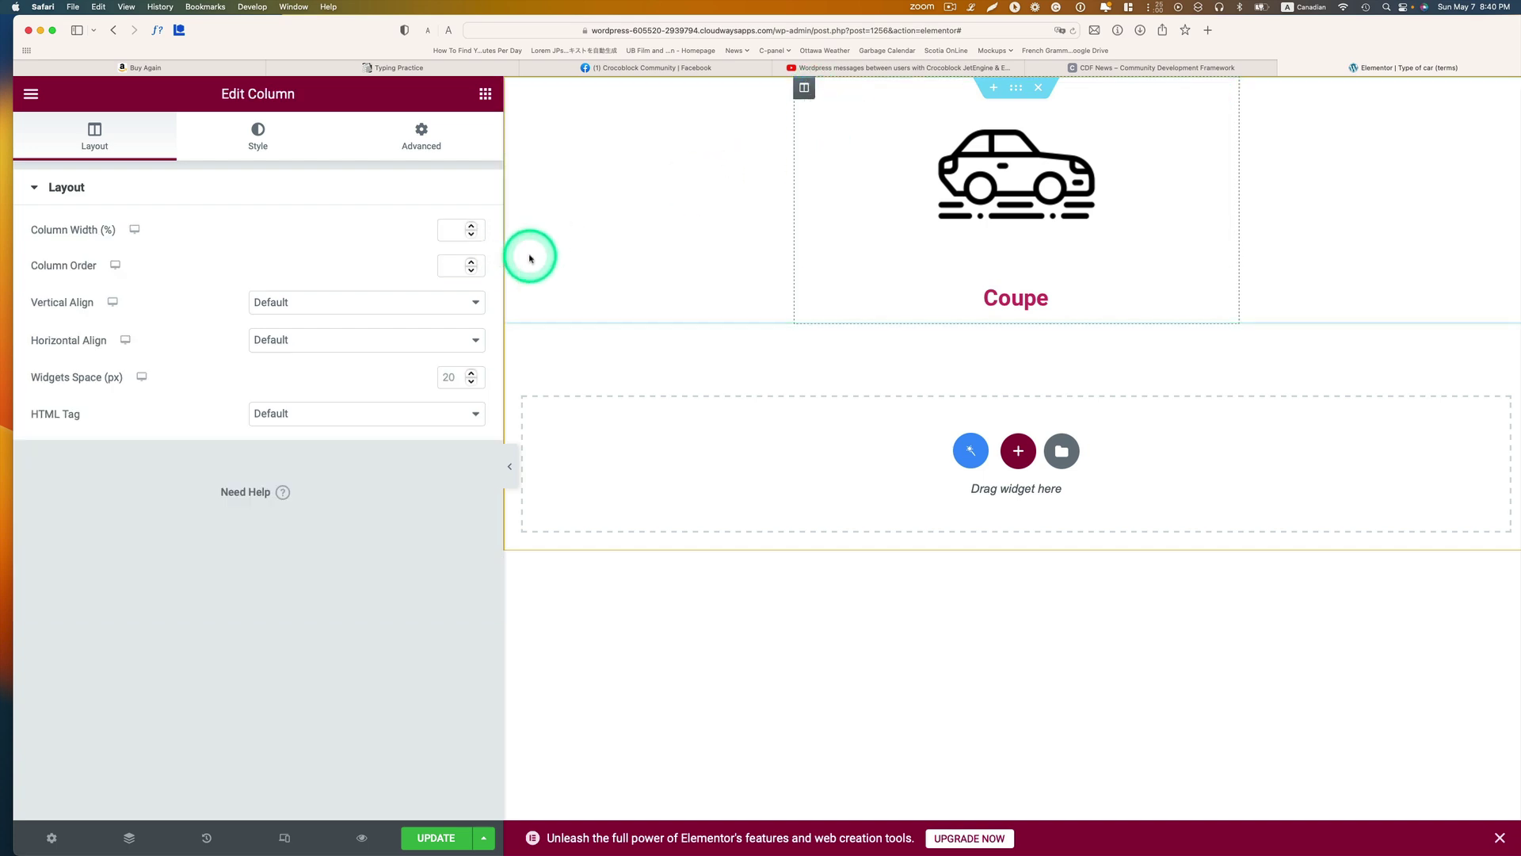
{"action": "left_click", "coordinate": [250, 133]}
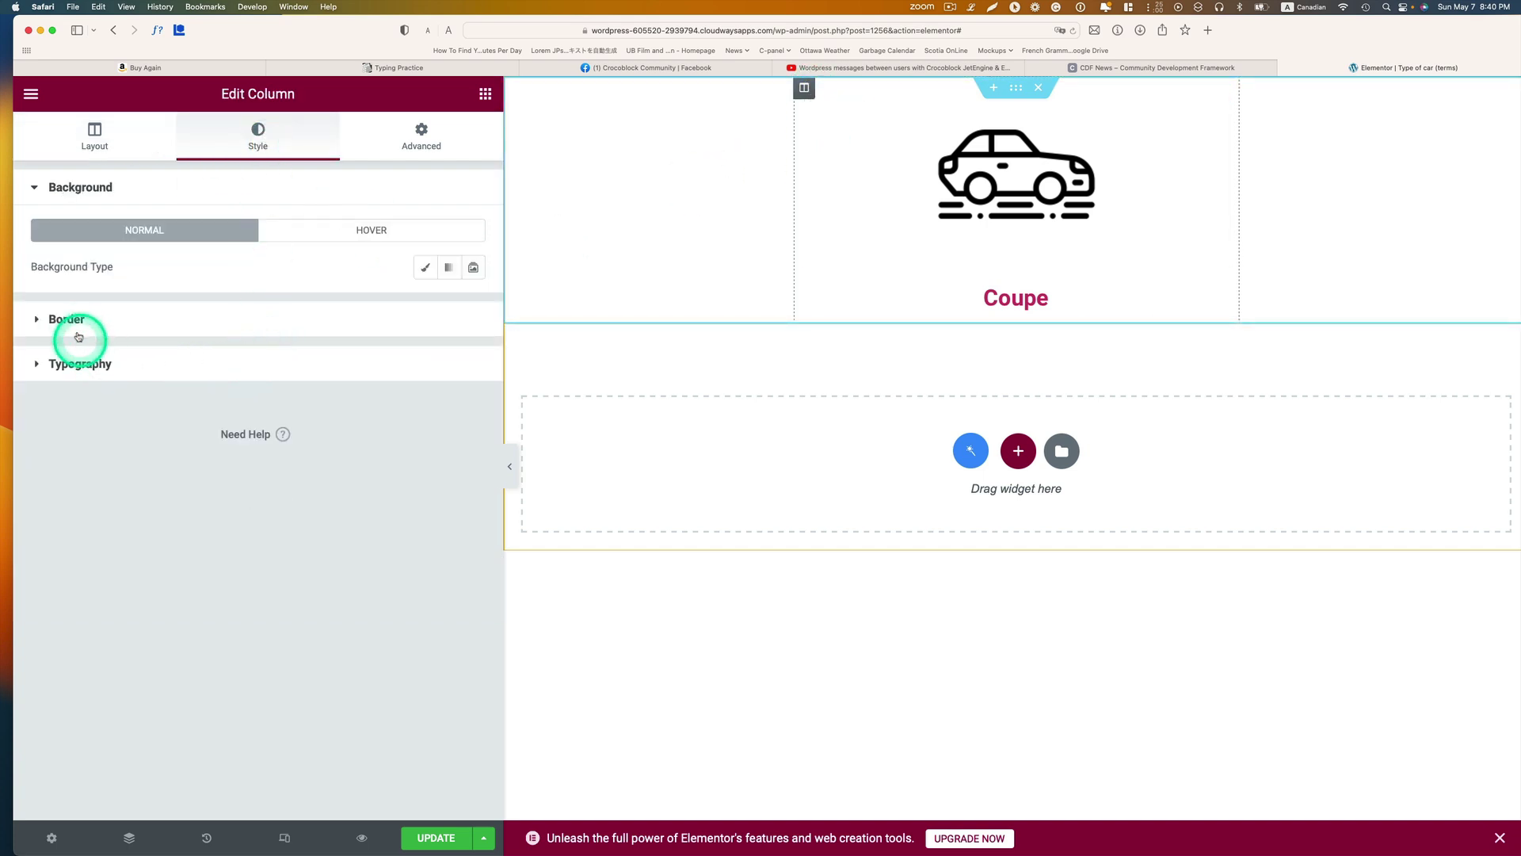
{"action": "left_click", "coordinate": [68, 319]}
{"action": "left_click", "coordinate": [314, 317]}
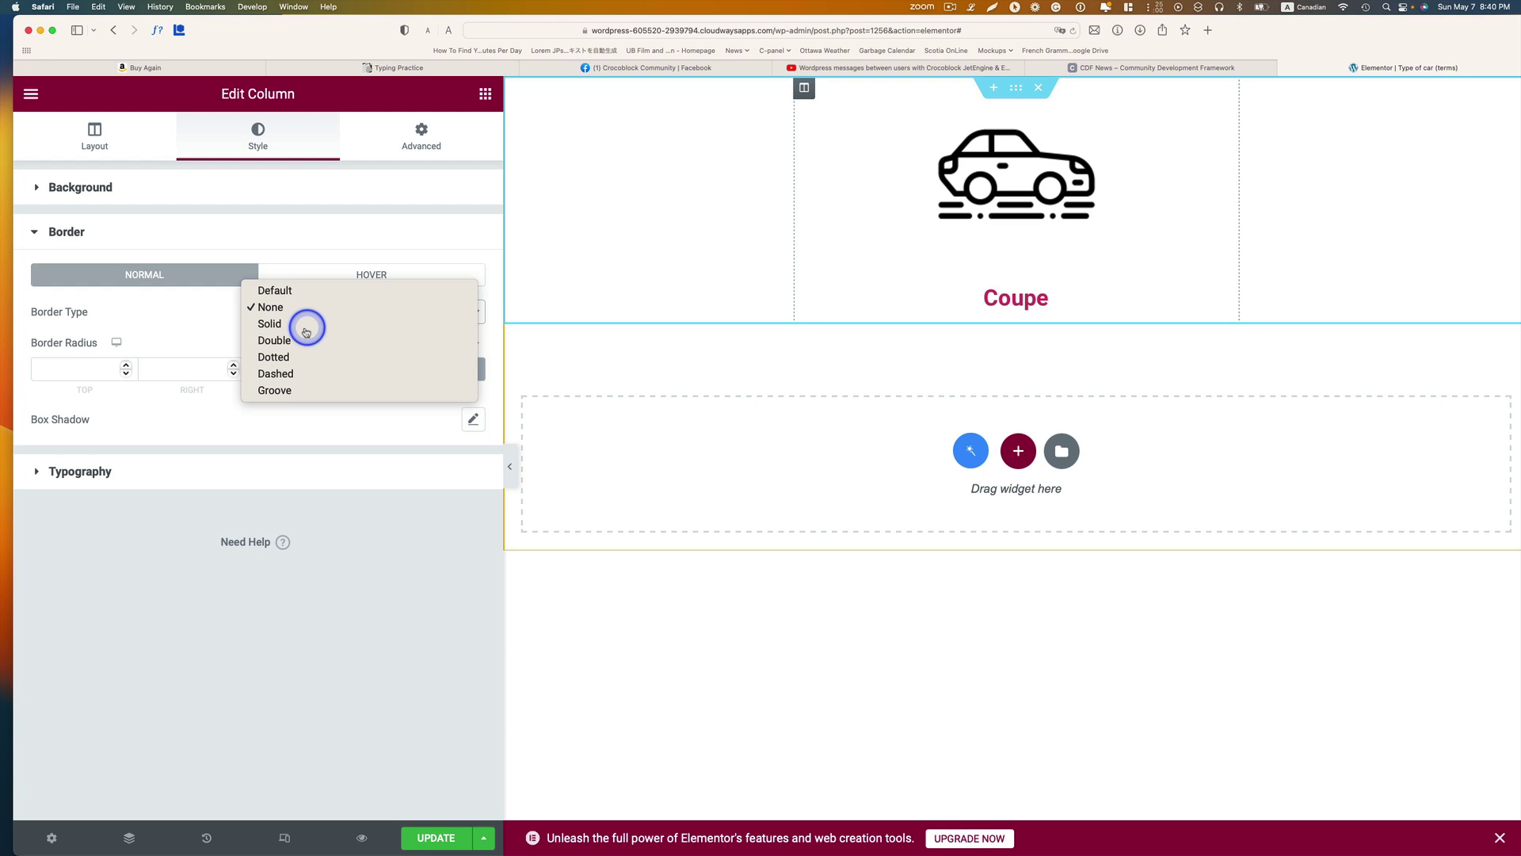
{"action": "left_click", "coordinate": [306, 326]}
{"action": "left_click", "coordinate": [40, 369]}
{"action": "type", "text": "1"}
{"action": "left_click", "coordinate": [90, 479]}
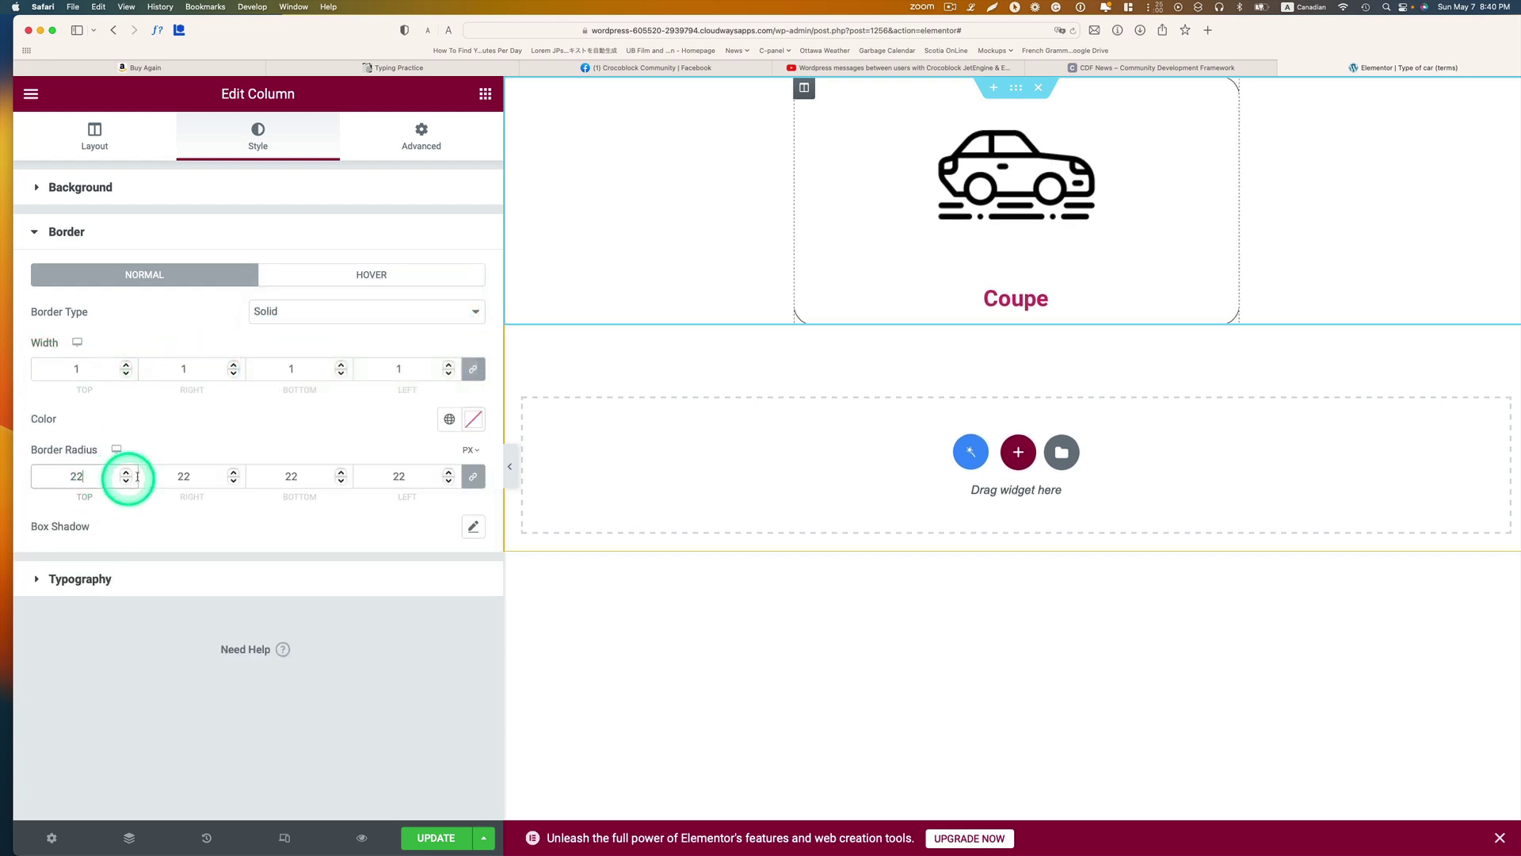
{"action": "left_click", "coordinate": [128, 366]}
{"action": "left_click", "coordinate": [128, 365]}
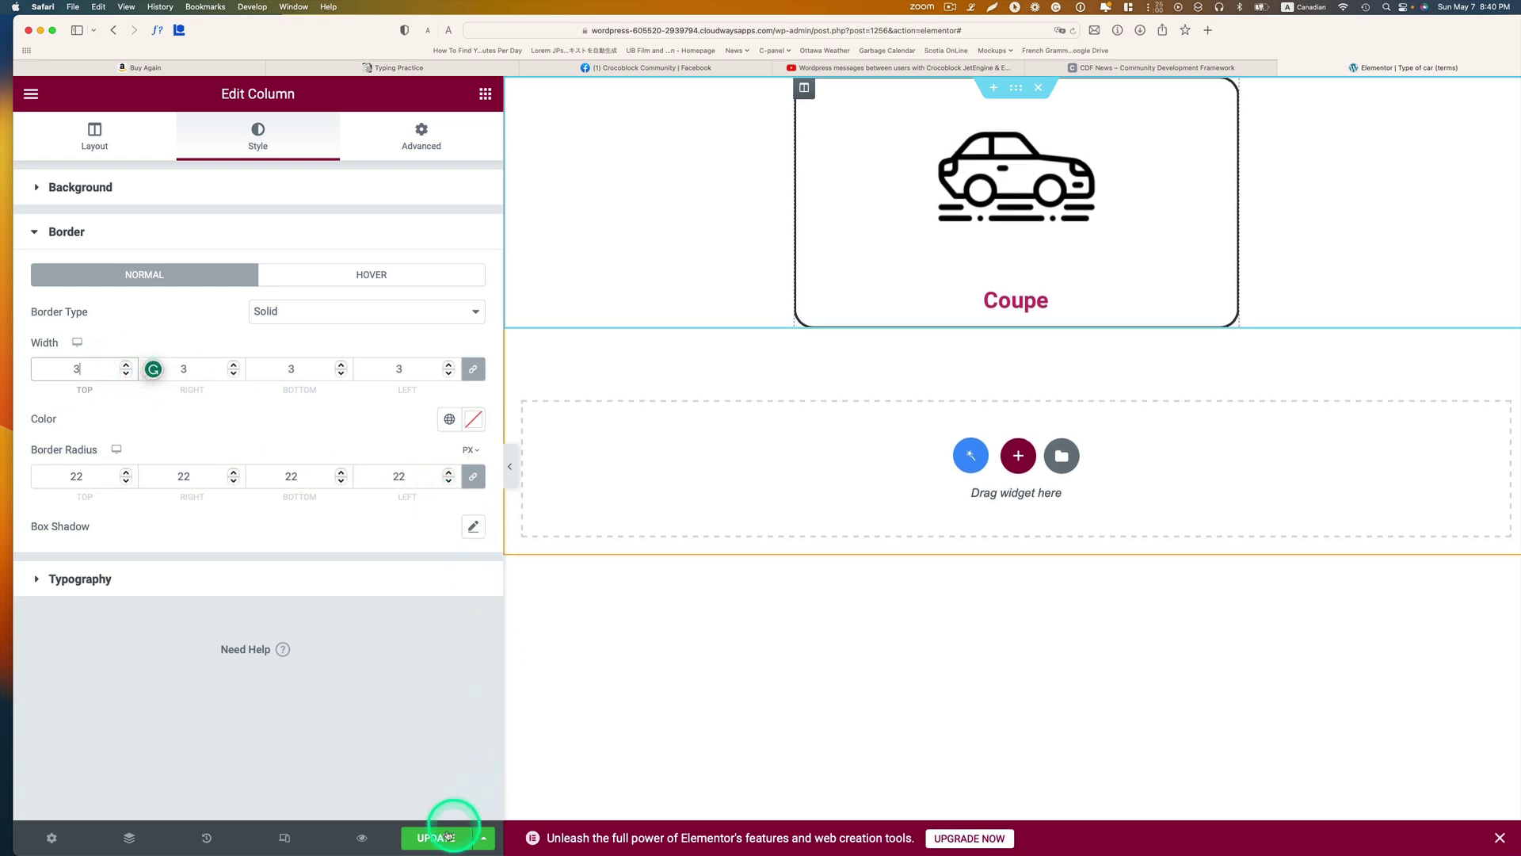
Update the listing template and return to the WordPress dashboard
{"action": "left_click", "coordinate": [425, 532]}
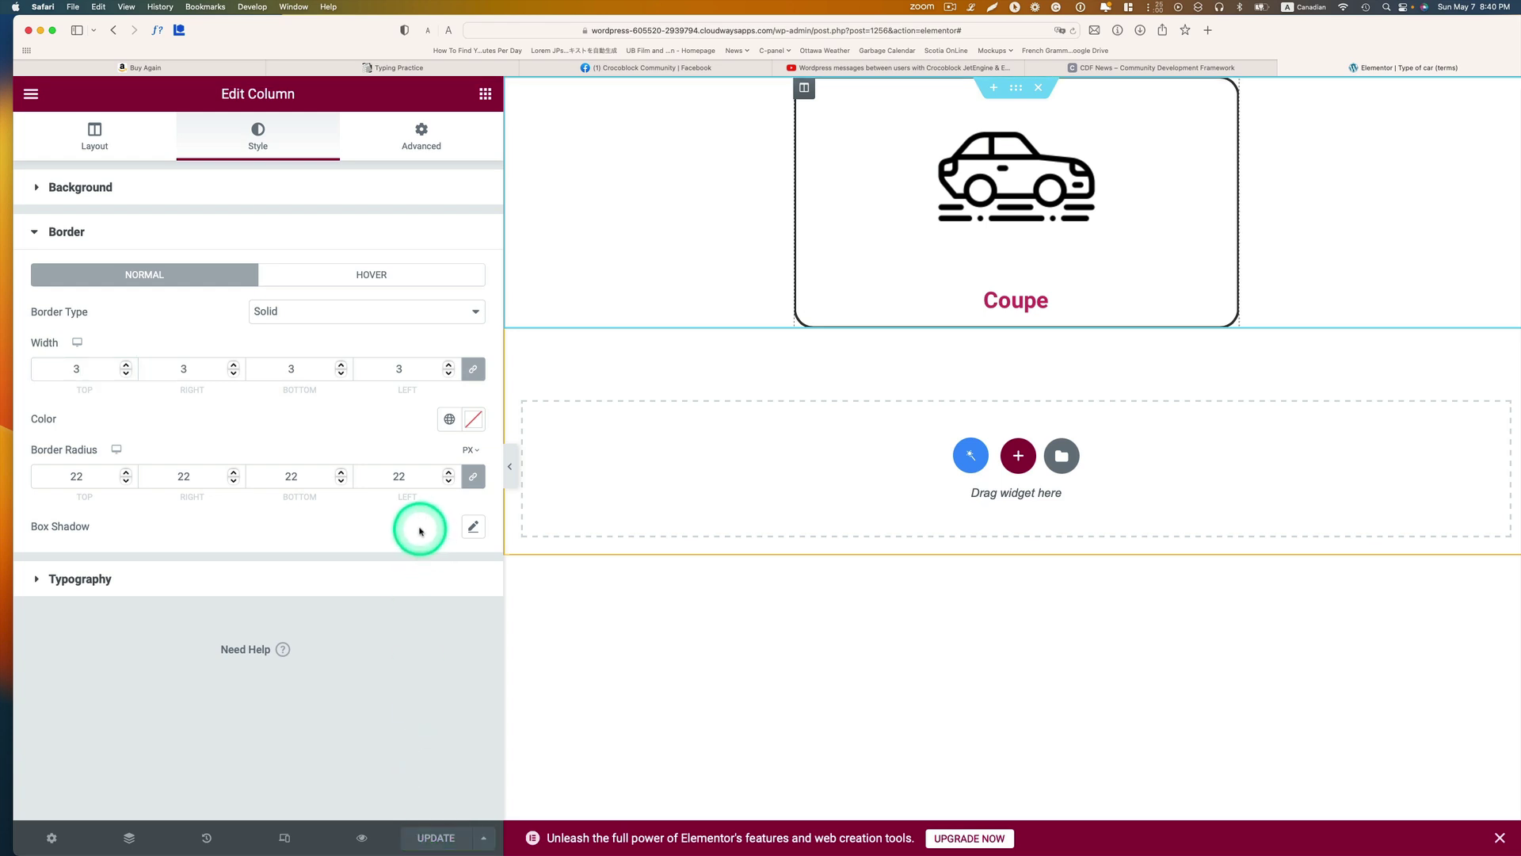
{"action": "left_click", "coordinate": [30, 97]}
{"action": "left_click", "coordinate": [112, 454]}
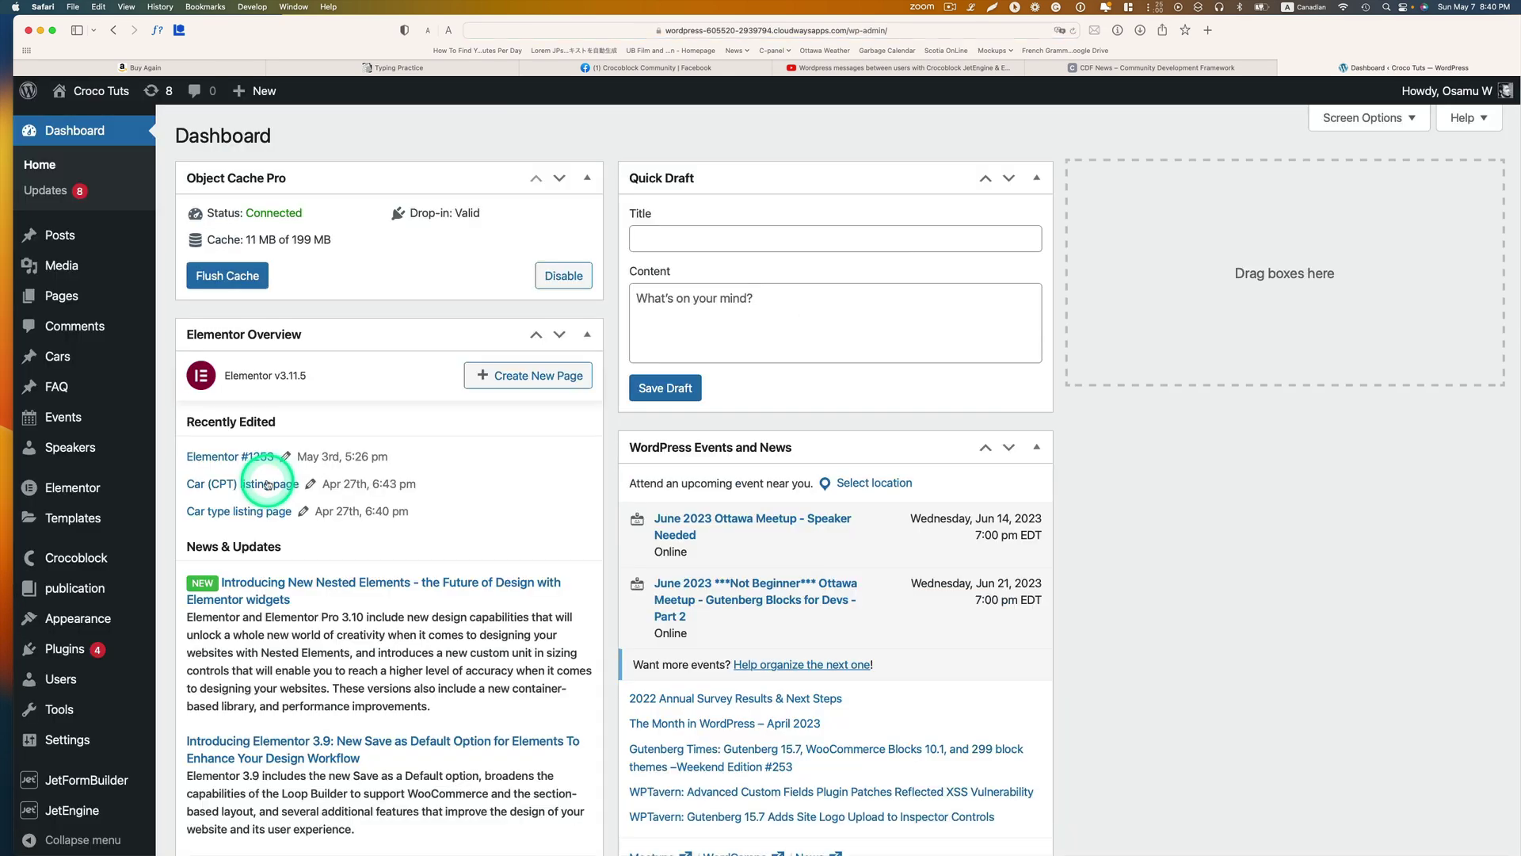
Go to the JetEngine Listings page
{"action": "scroll", "coordinate": [137, 527], "scroll_direction": "down", "scroll_amount": 5}
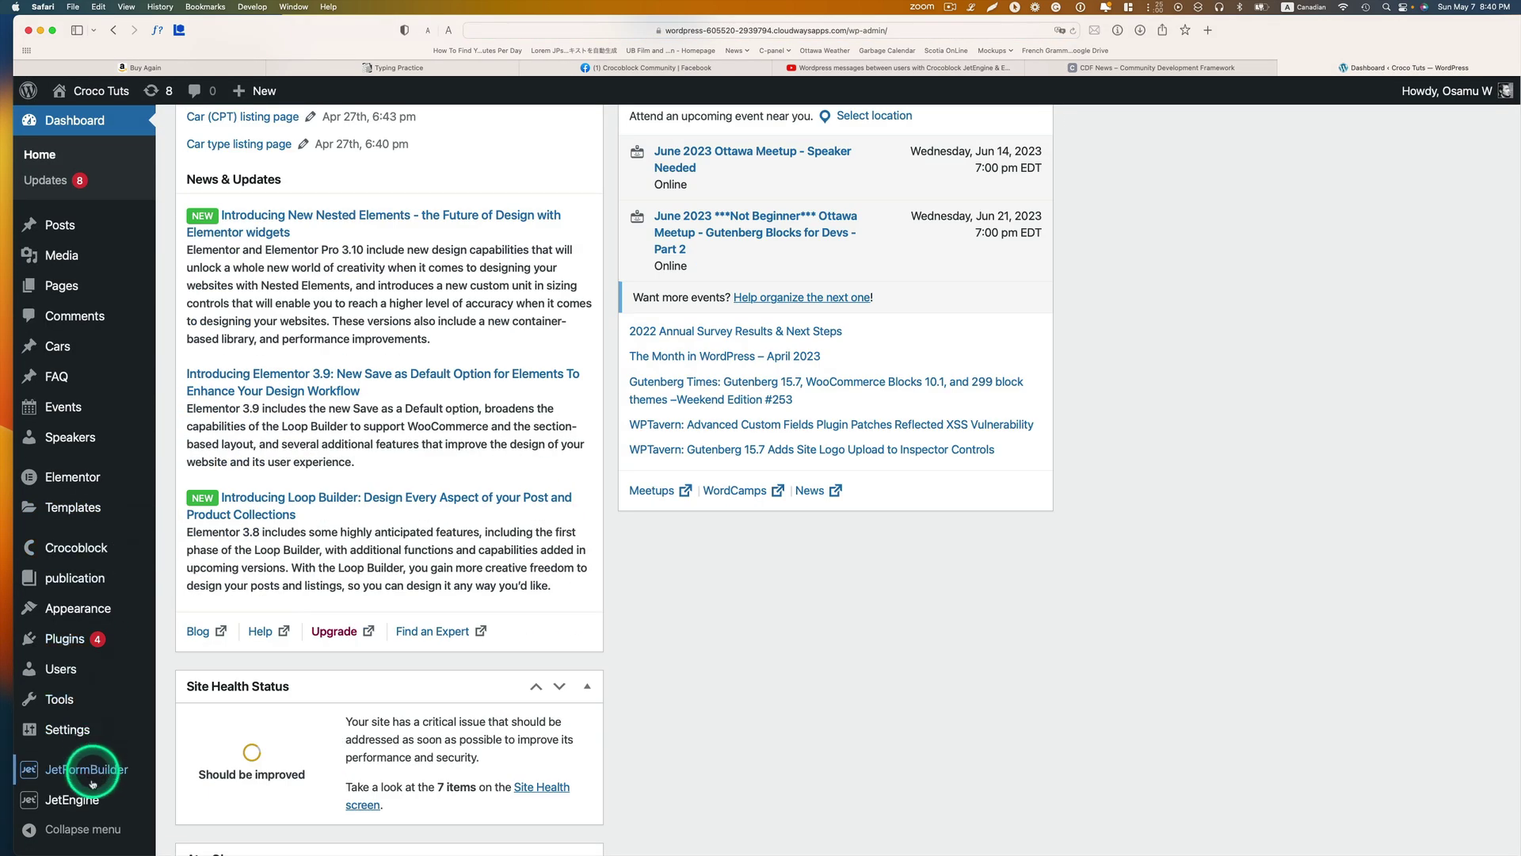
{"action": "mouse_move", "coordinate": [90, 790]}
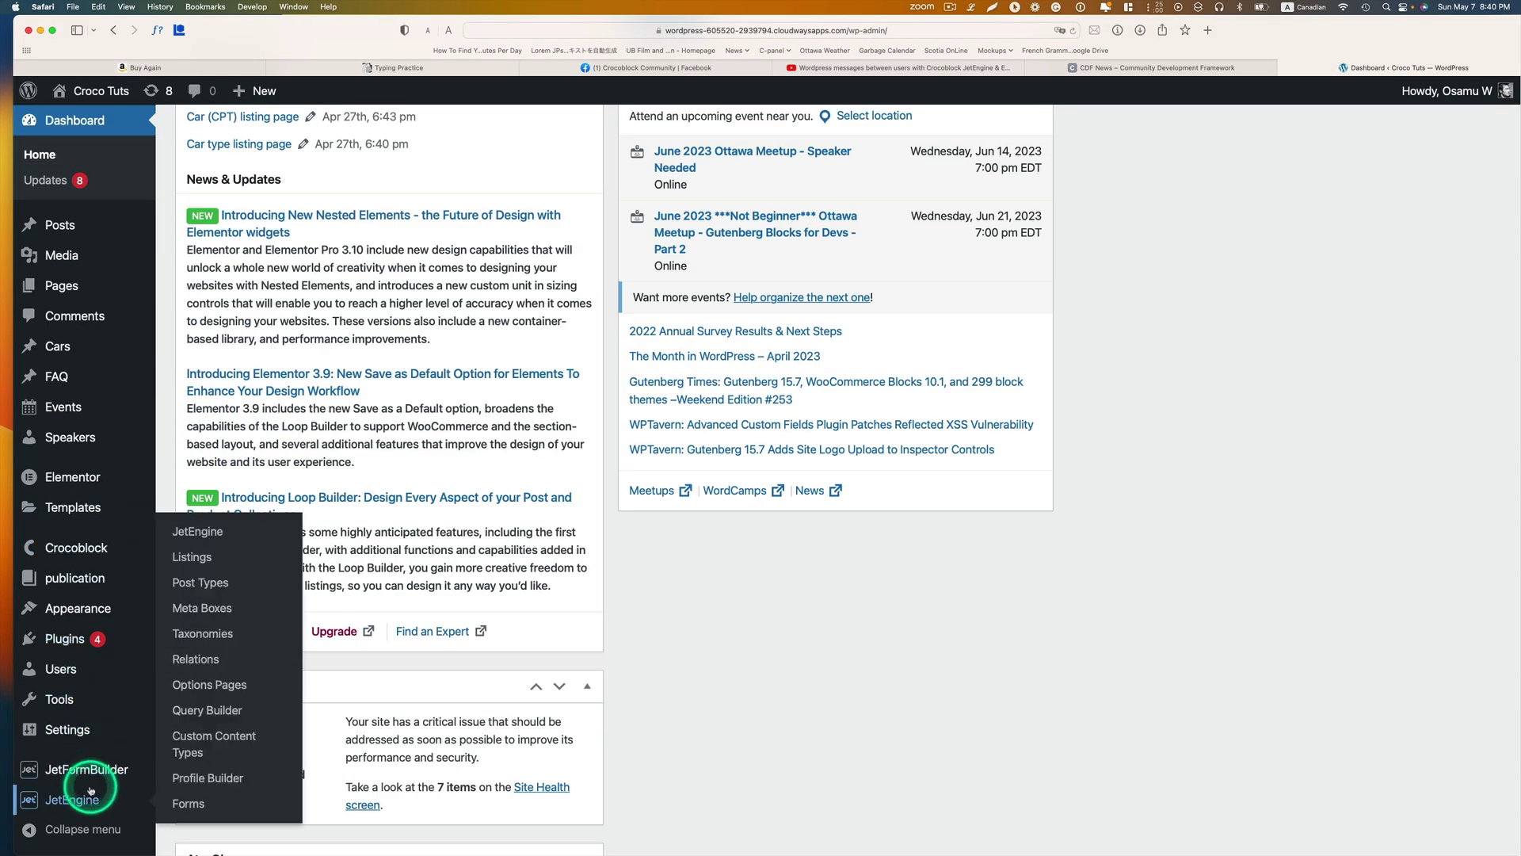
{"action": "left_click", "coordinate": [197, 559]}
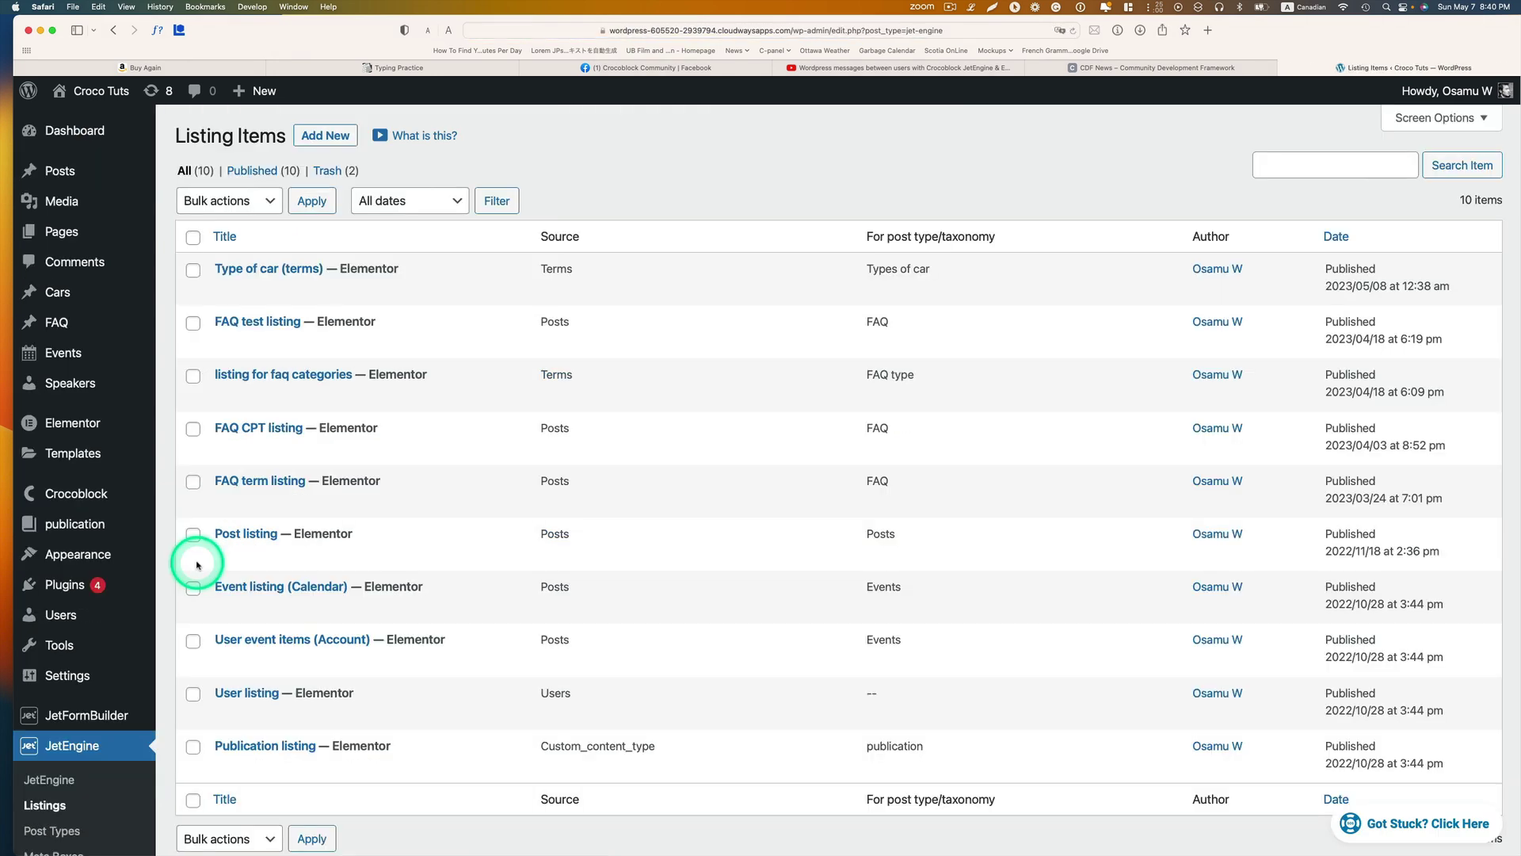
Create a Posts listing item 'Cars (CPT)' for the Cars post type, opening it in Elementor
{"action": "mouse_move", "coordinate": [74, 292]}
{"action": "left_click", "coordinate": [325, 135]}
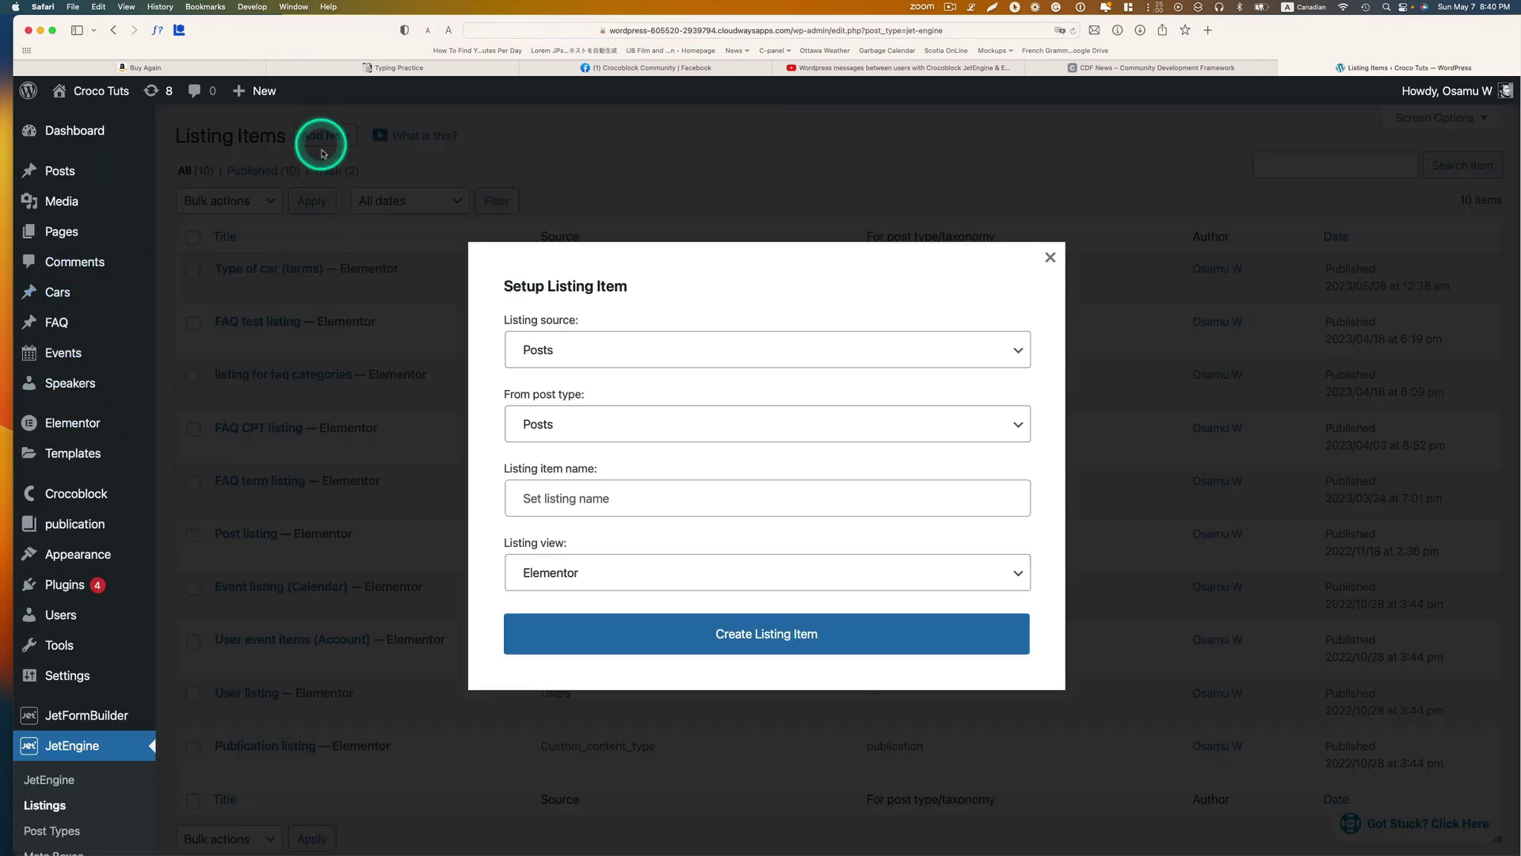
{"action": "left_click", "coordinate": [542, 349]}
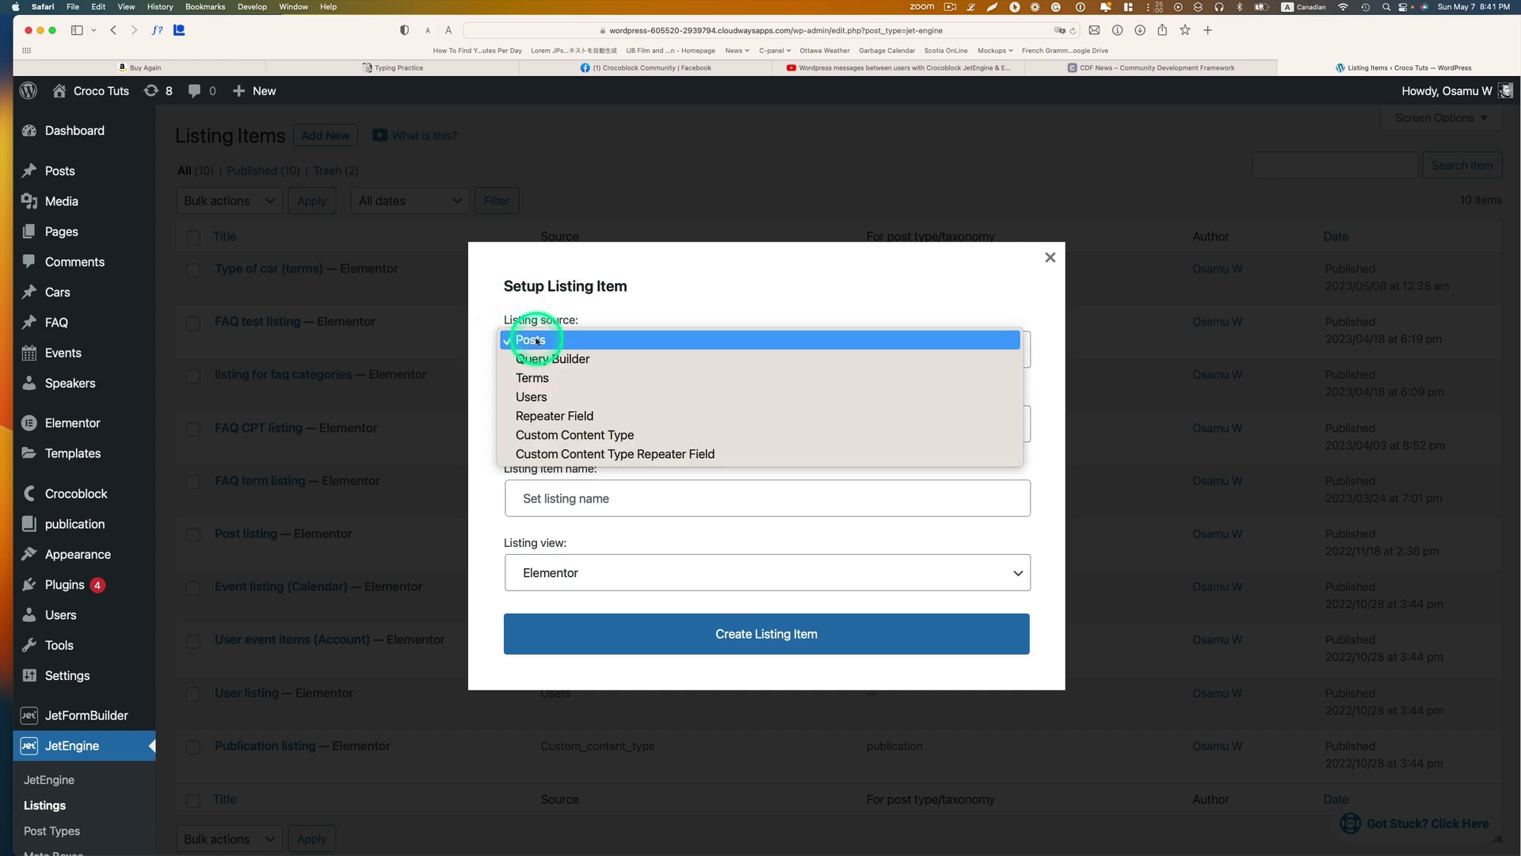
{"action": "left_click", "coordinate": [535, 340]}
{"action": "left_click", "coordinate": [533, 420]}
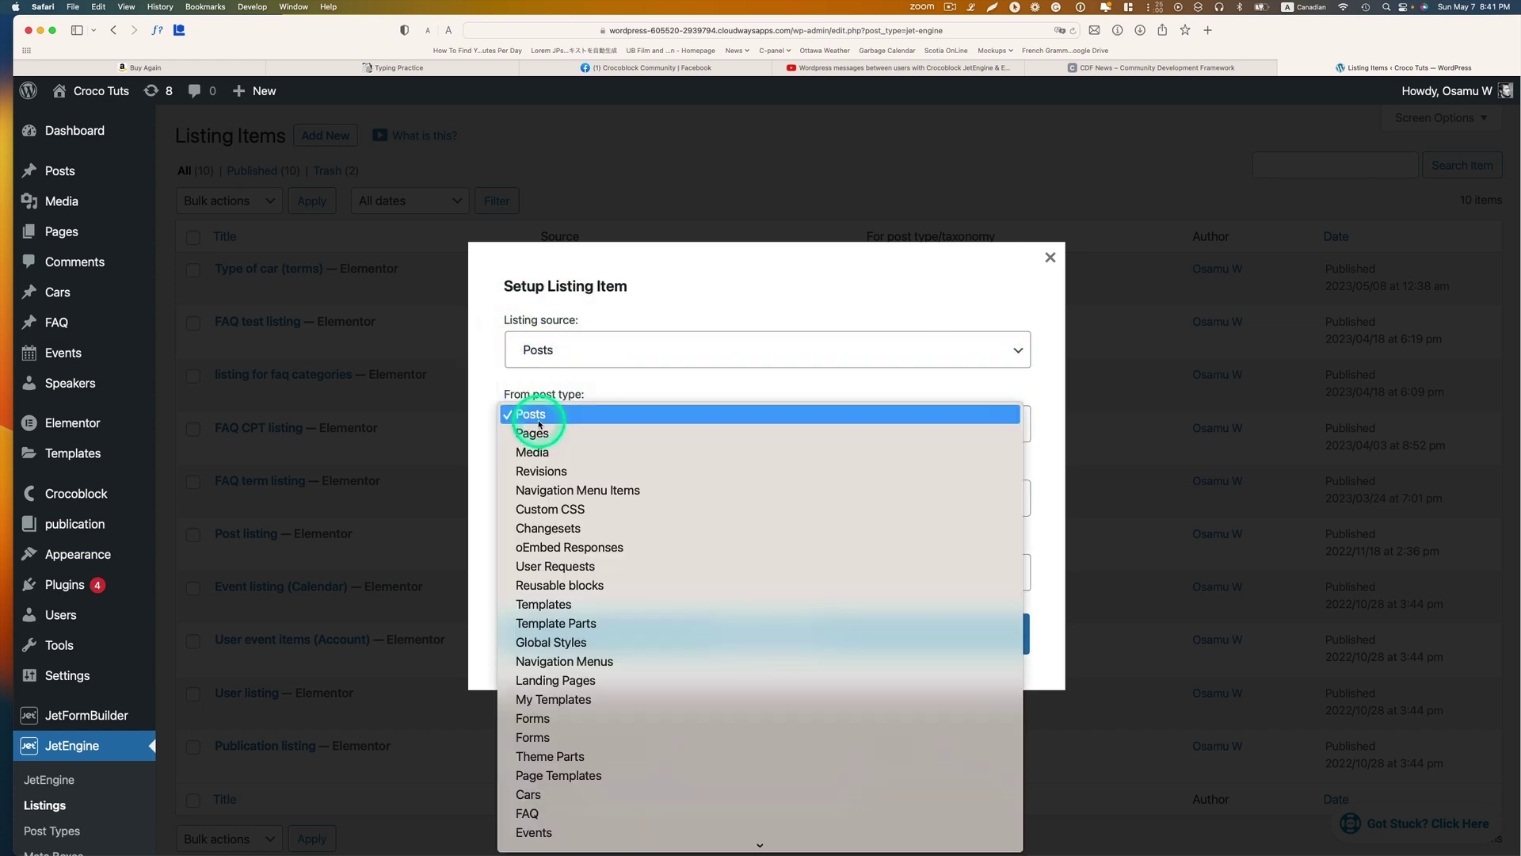
{"action": "left_click", "coordinate": [528, 794]}
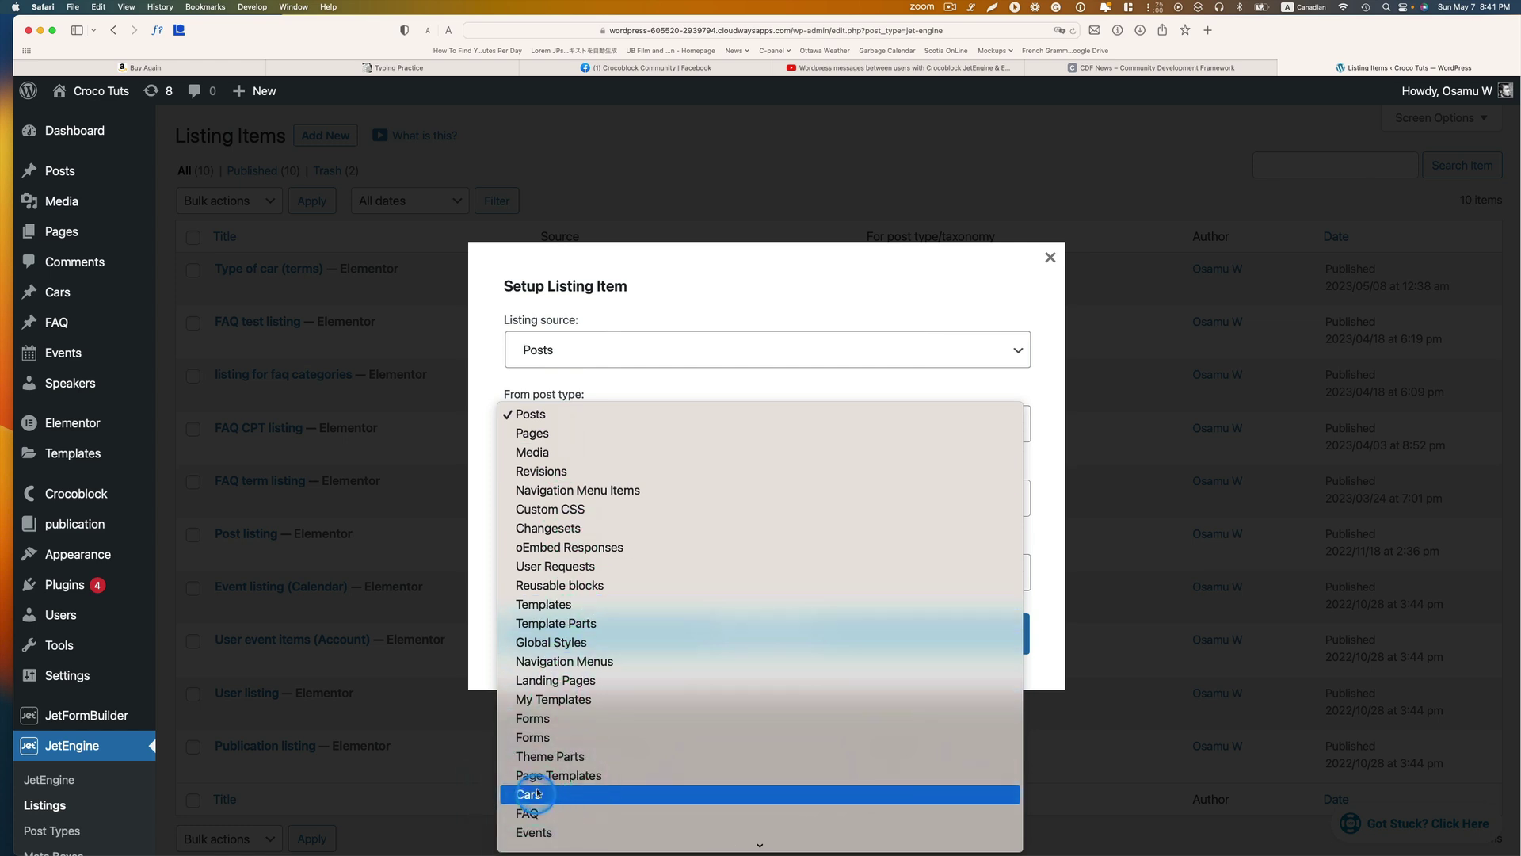
{"action": "left_click", "coordinate": [622, 508]}
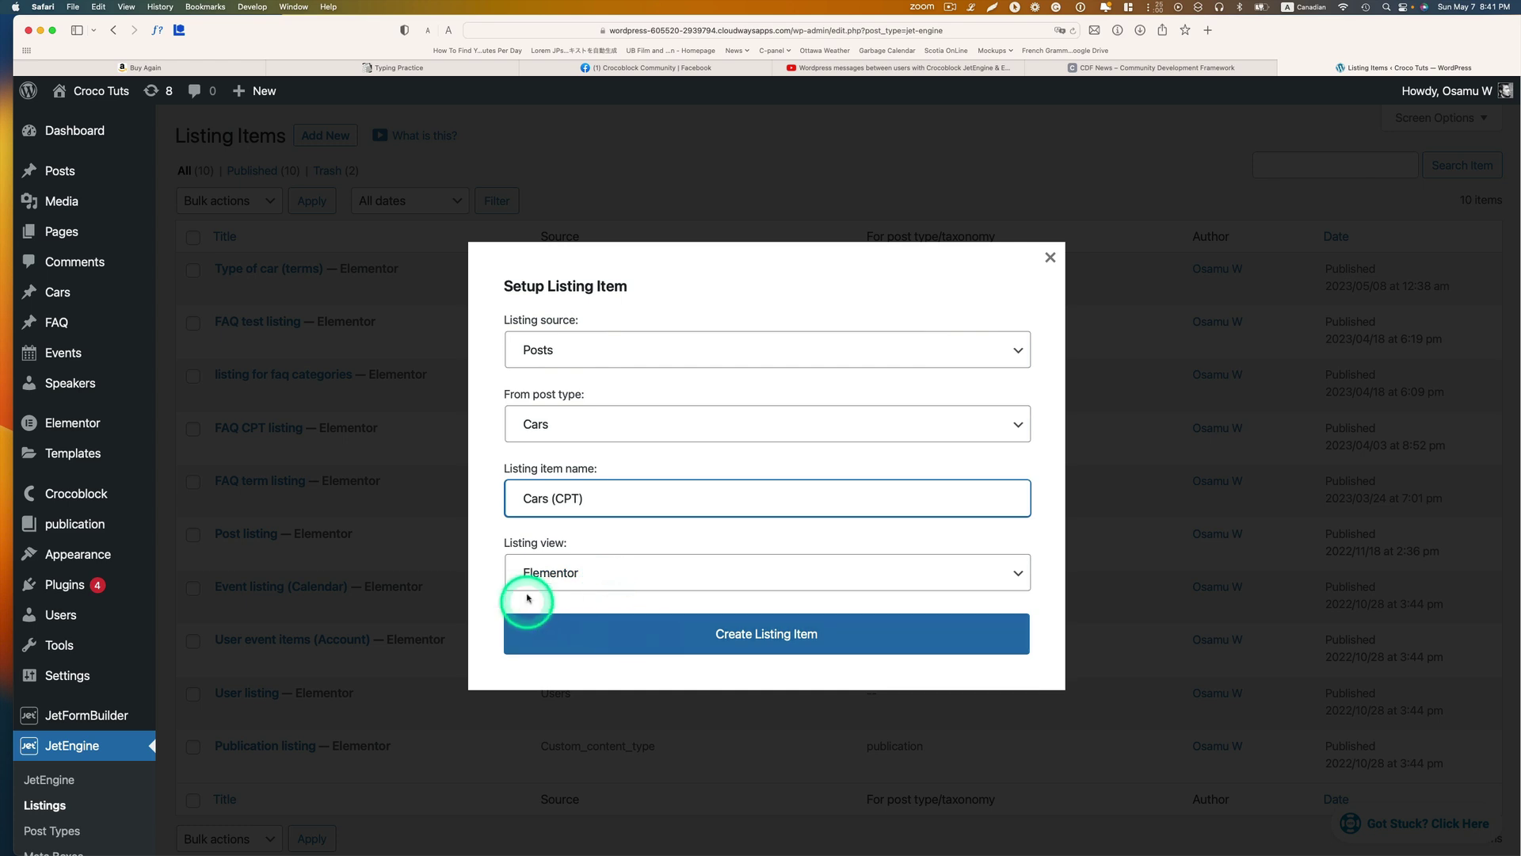
{"action": "left_click", "coordinate": [687, 646]}
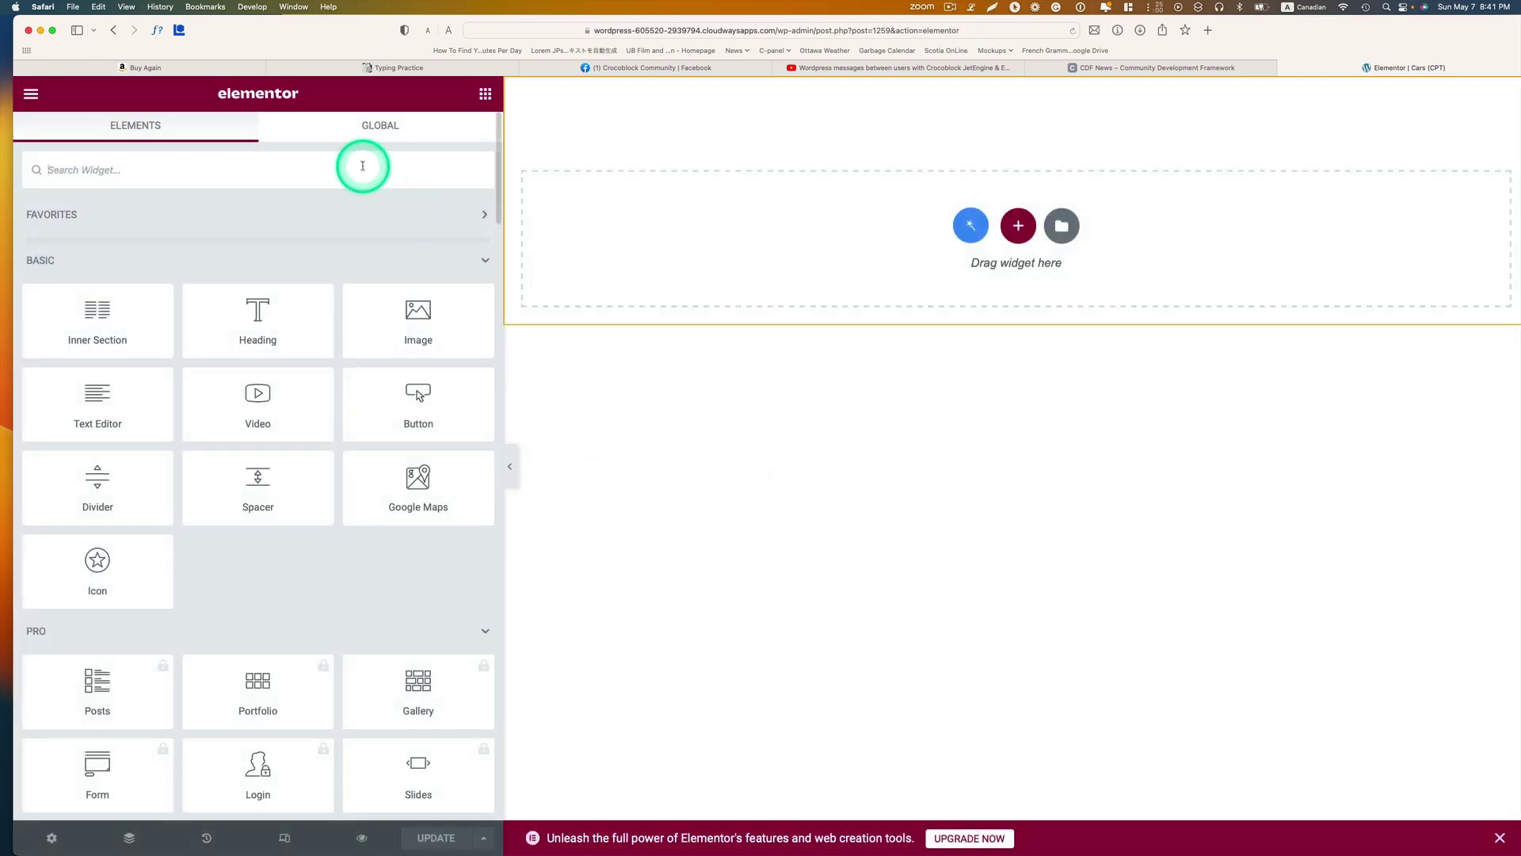
Place a Dynamic Image widget showing the car's featured image on the listing template
{"action": "type", "text": "dy"}
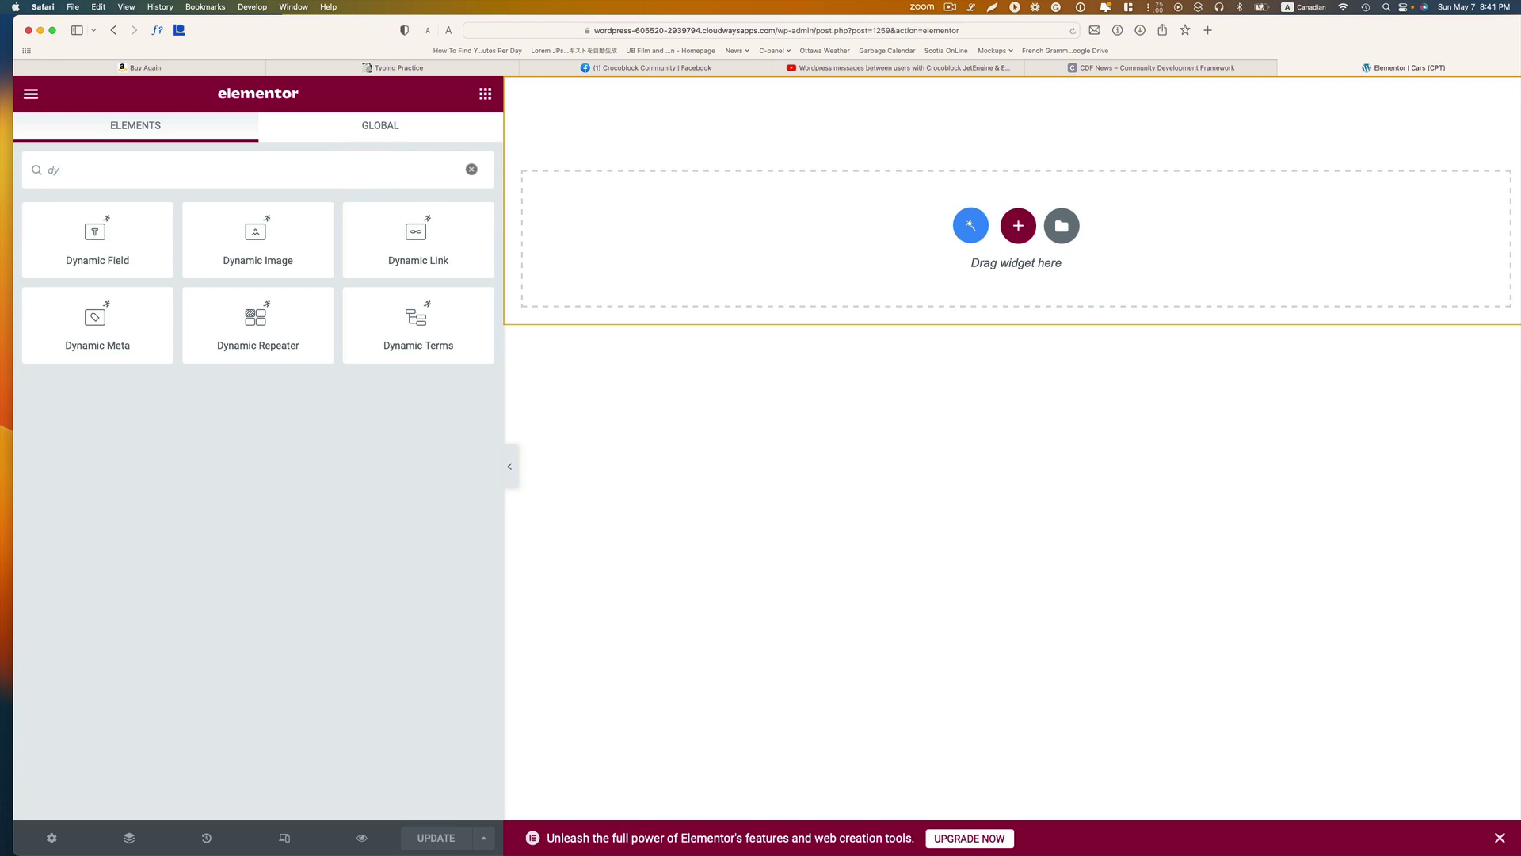
{"action": "left_click_drag", "start_coordinate": [258, 234], "coordinate": [996, 197]}
{"action": "scroll", "coordinate": [988, 281], "scroll_direction": "down", "scroll_amount": 4}
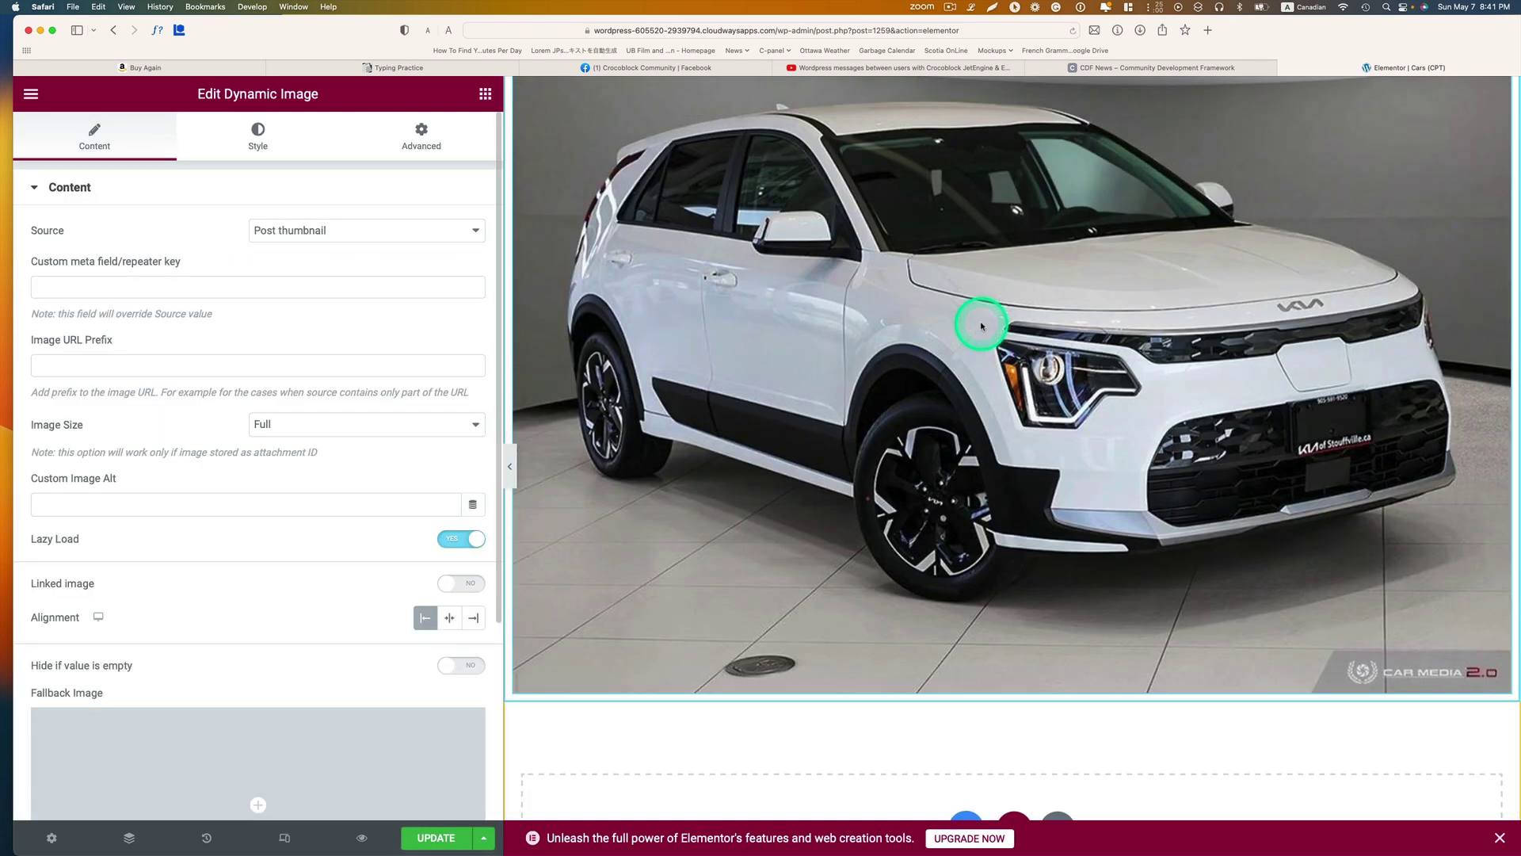
{"action": "scroll", "coordinate": [980, 322], "scroll_direction": "up", "scroll_amount": 4}
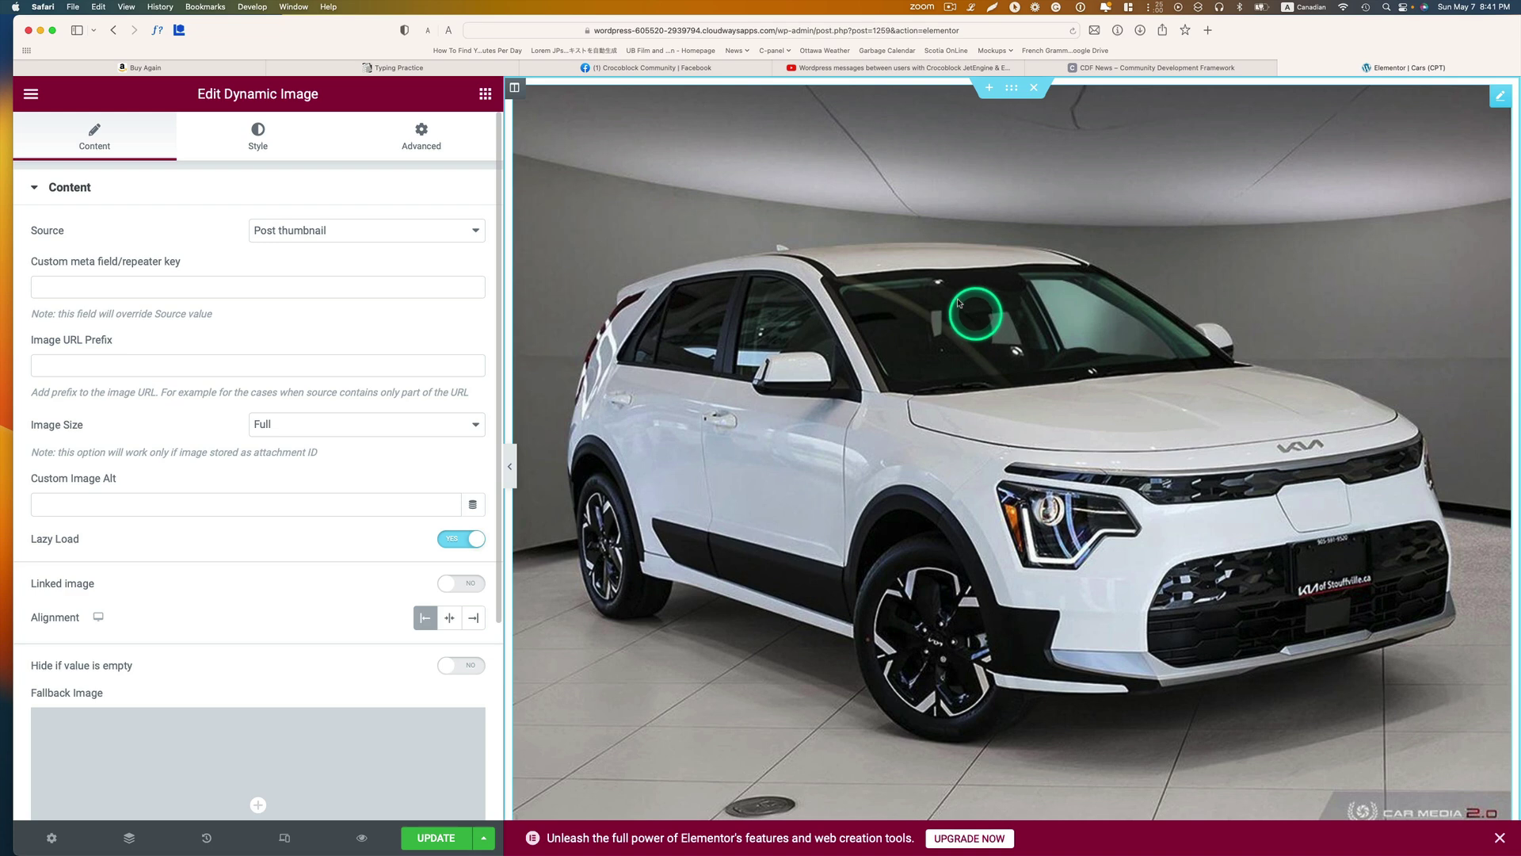
Add a Dynamic Field below the image and set its HTML tag to H3
{"action": "left_click", "coordinate": [486, 95]}
{"action": "type", "text": "dyn"}
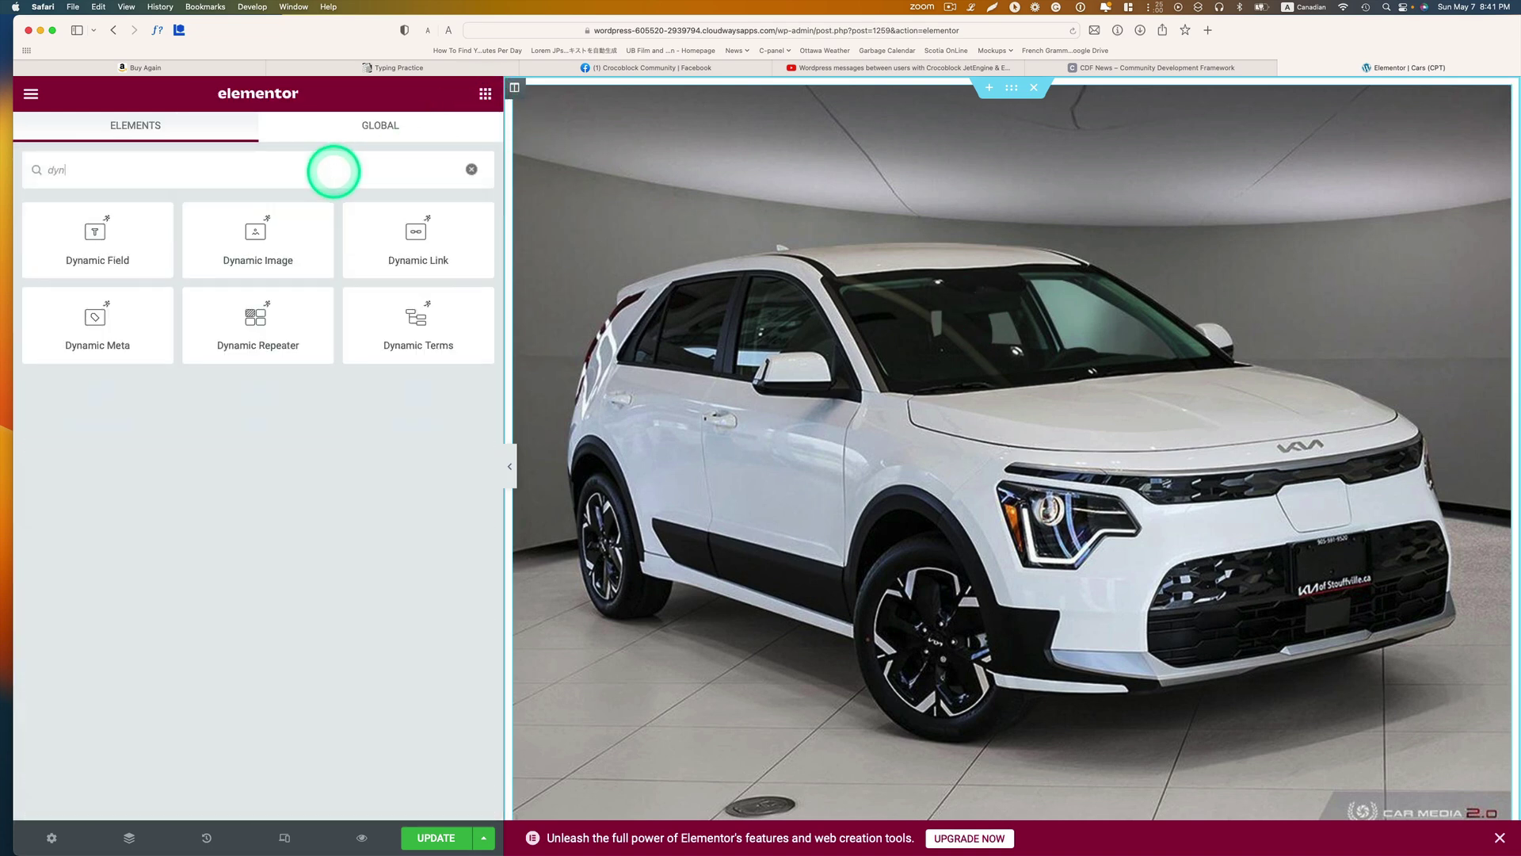
{"action": "left_click_drag", "start_coordinate": [104, 231], "coordinate": [998, 721]}
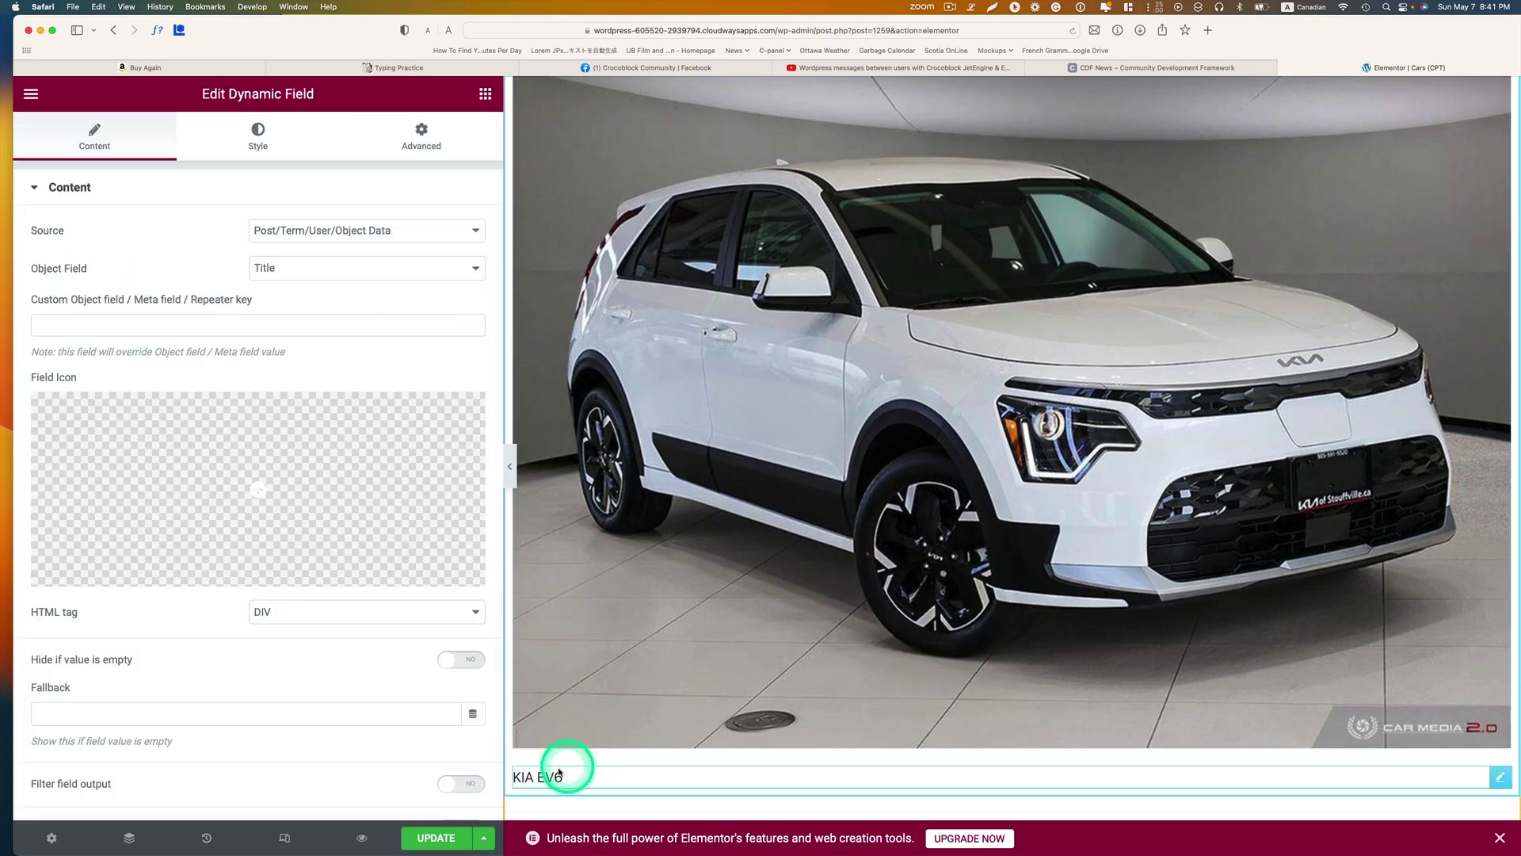
{"action": "left_click", "coordinate": [317, 618]}
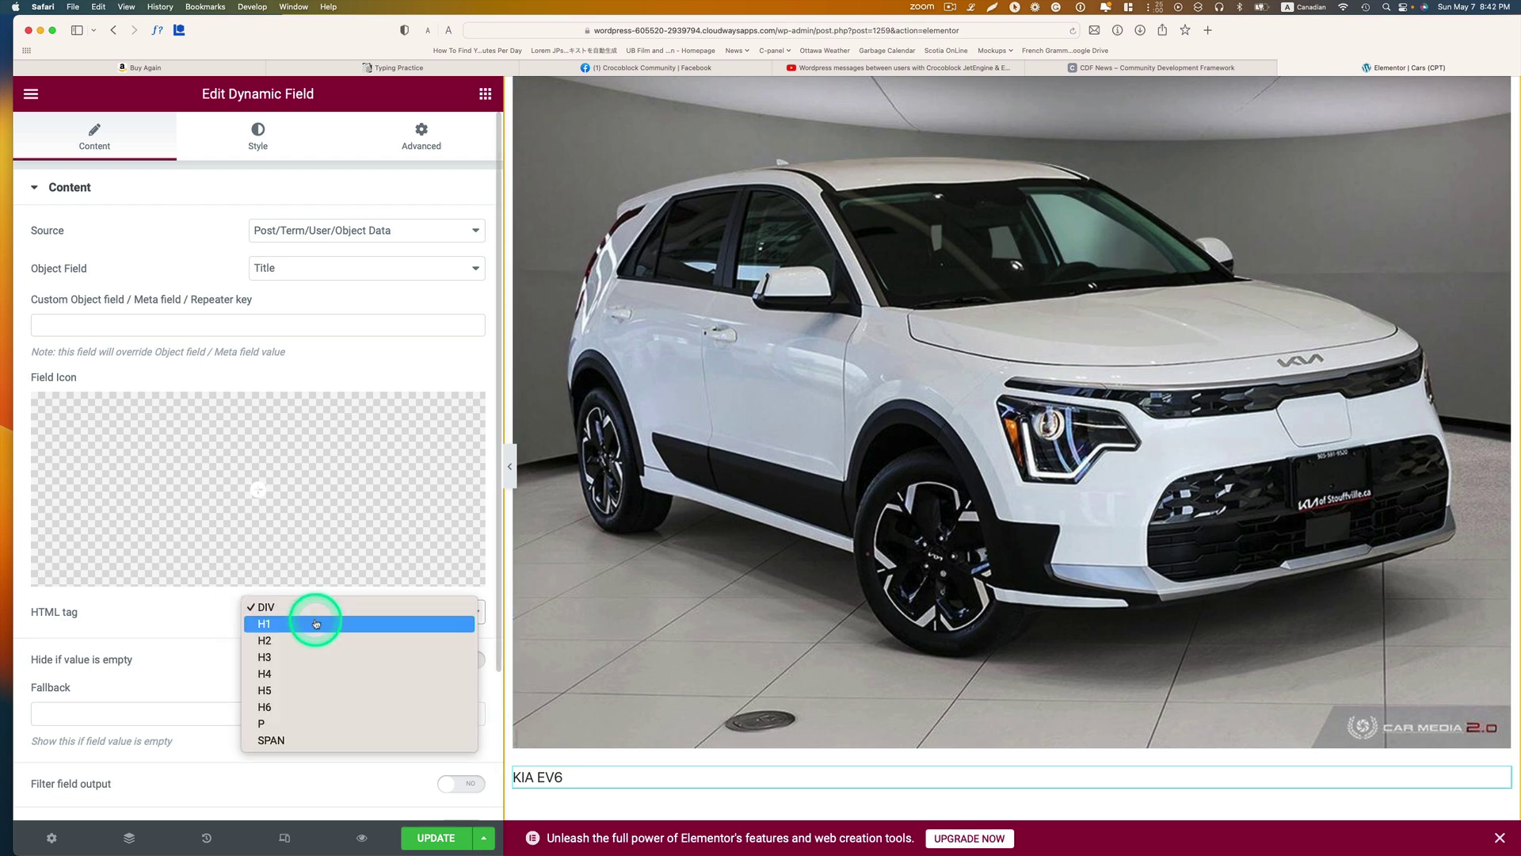
{"action": "left_click", "coordinate": [325, 656]}
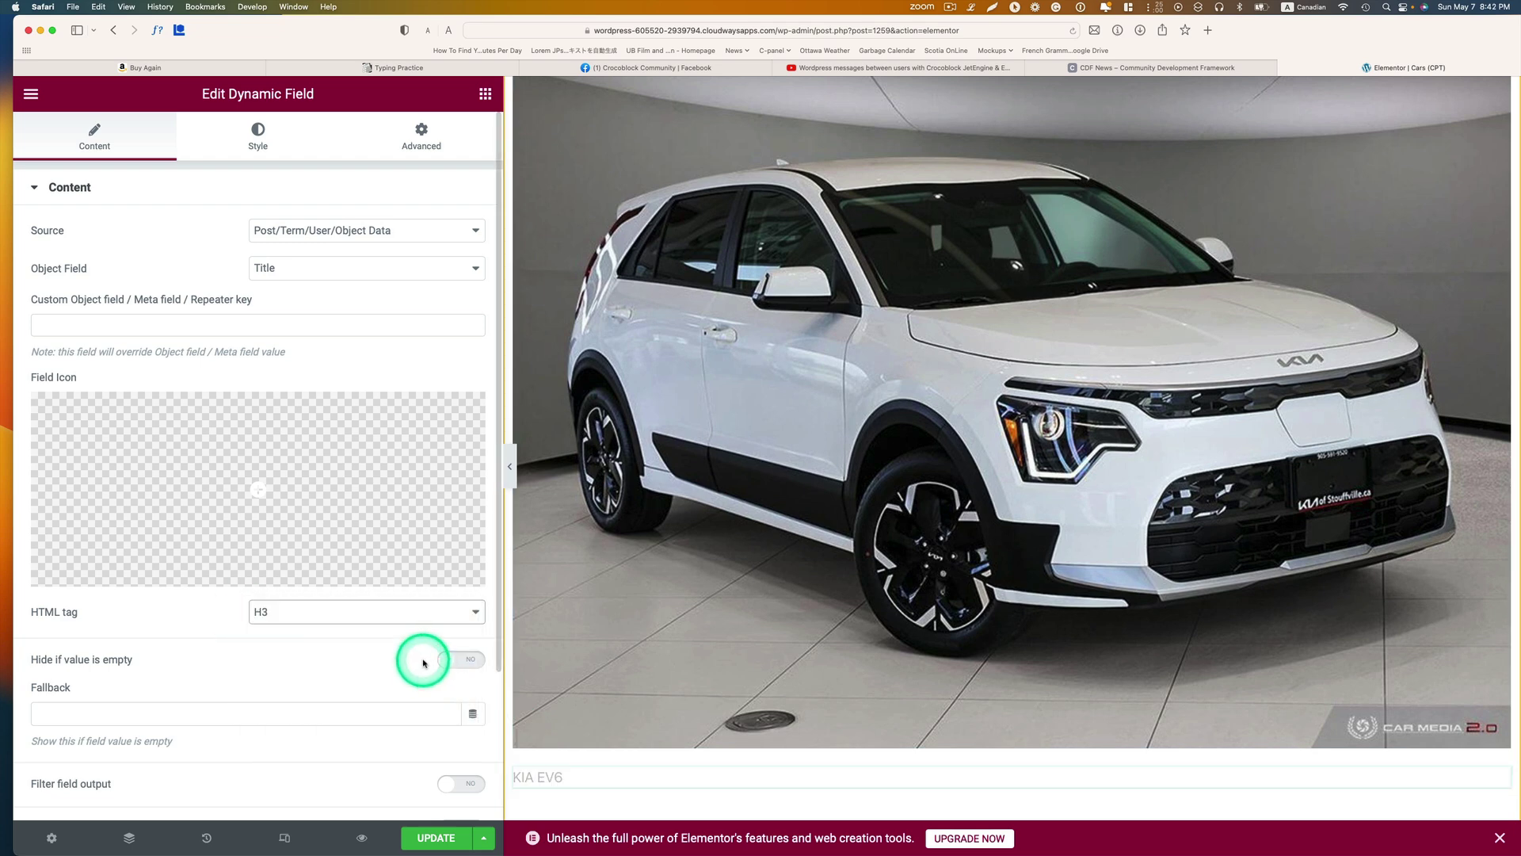
{"action": "scroll", "coordinate": [403, 647], "scroll_direction": "down", "scroll_amount": 5}
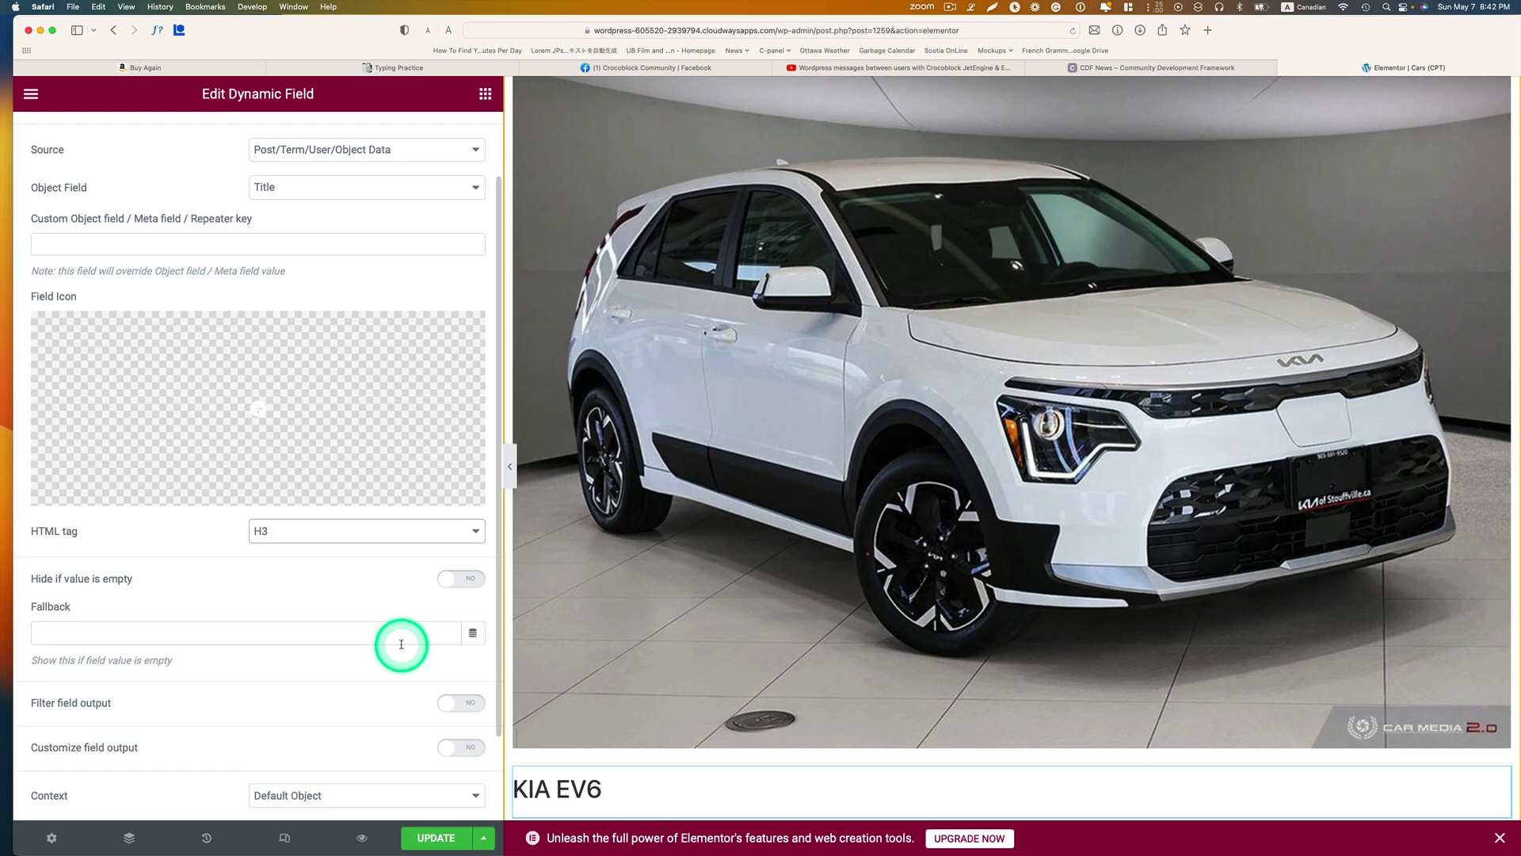
{"action": "scroll", "coordinate": [402, 647], "scroll_direction": "up", "scroll_amount": 5}
Centre the KIA EV6 title's alignment and its multiline alignment in Style
{"action": "left_click", "coordinate": [256, 130]}
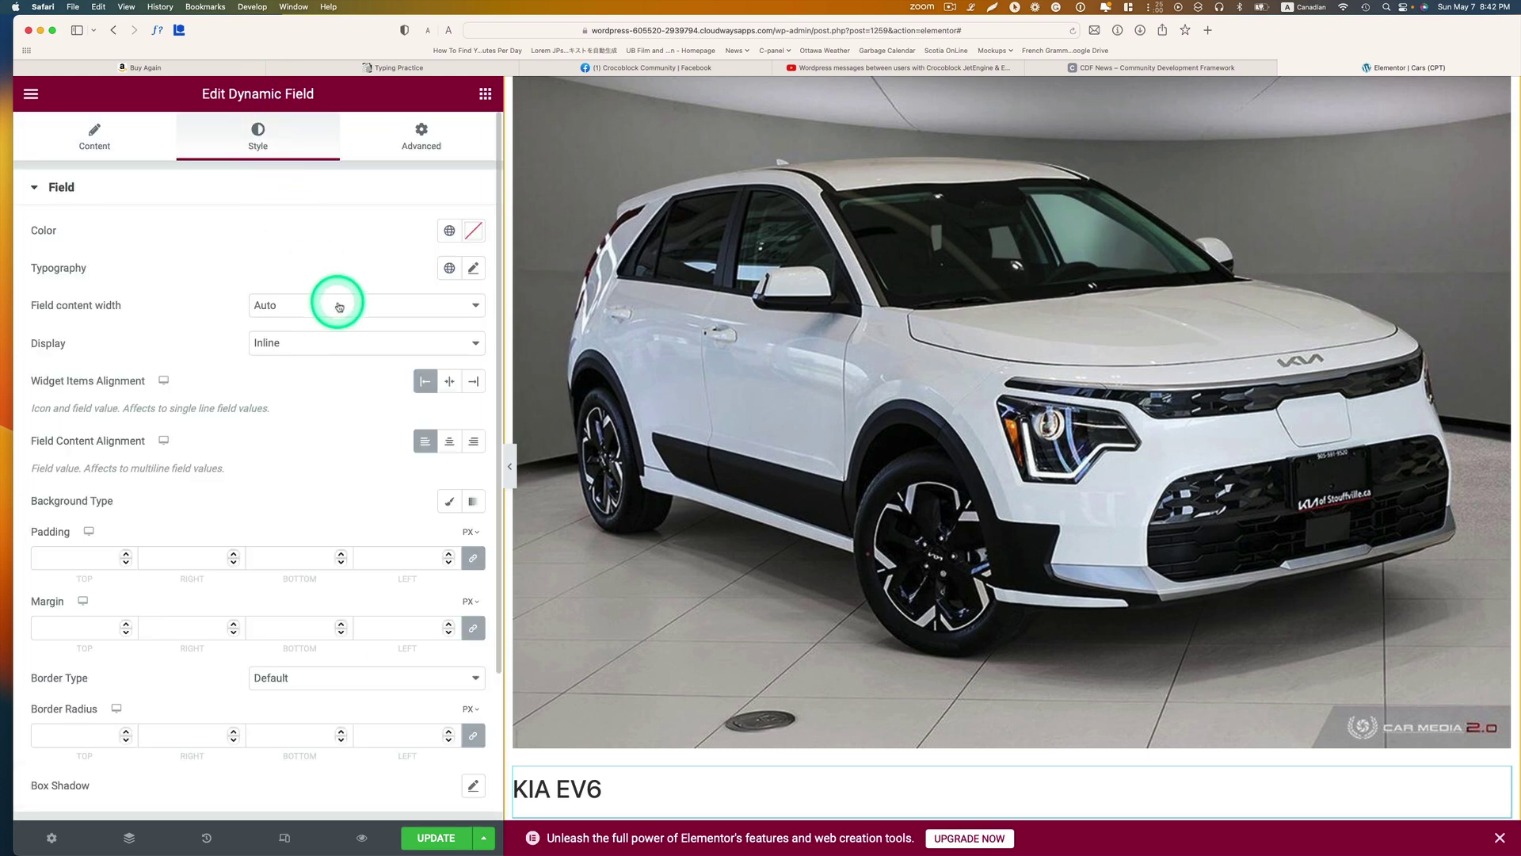
{"action": "left_click", "coordinate": [449, 440]}
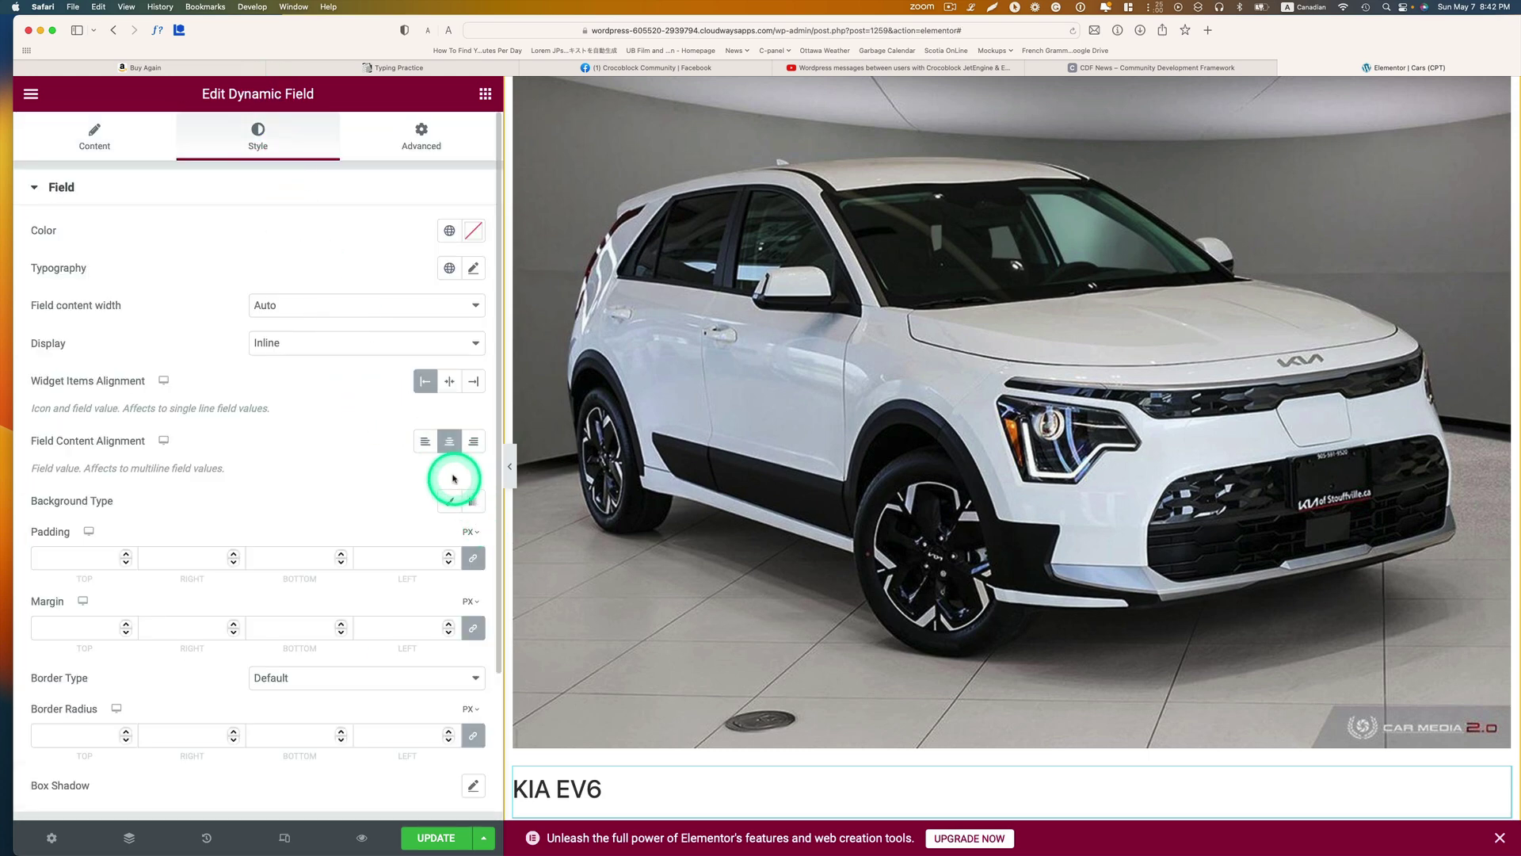
{"action": "left_click", "coordinate": [449, 378]}
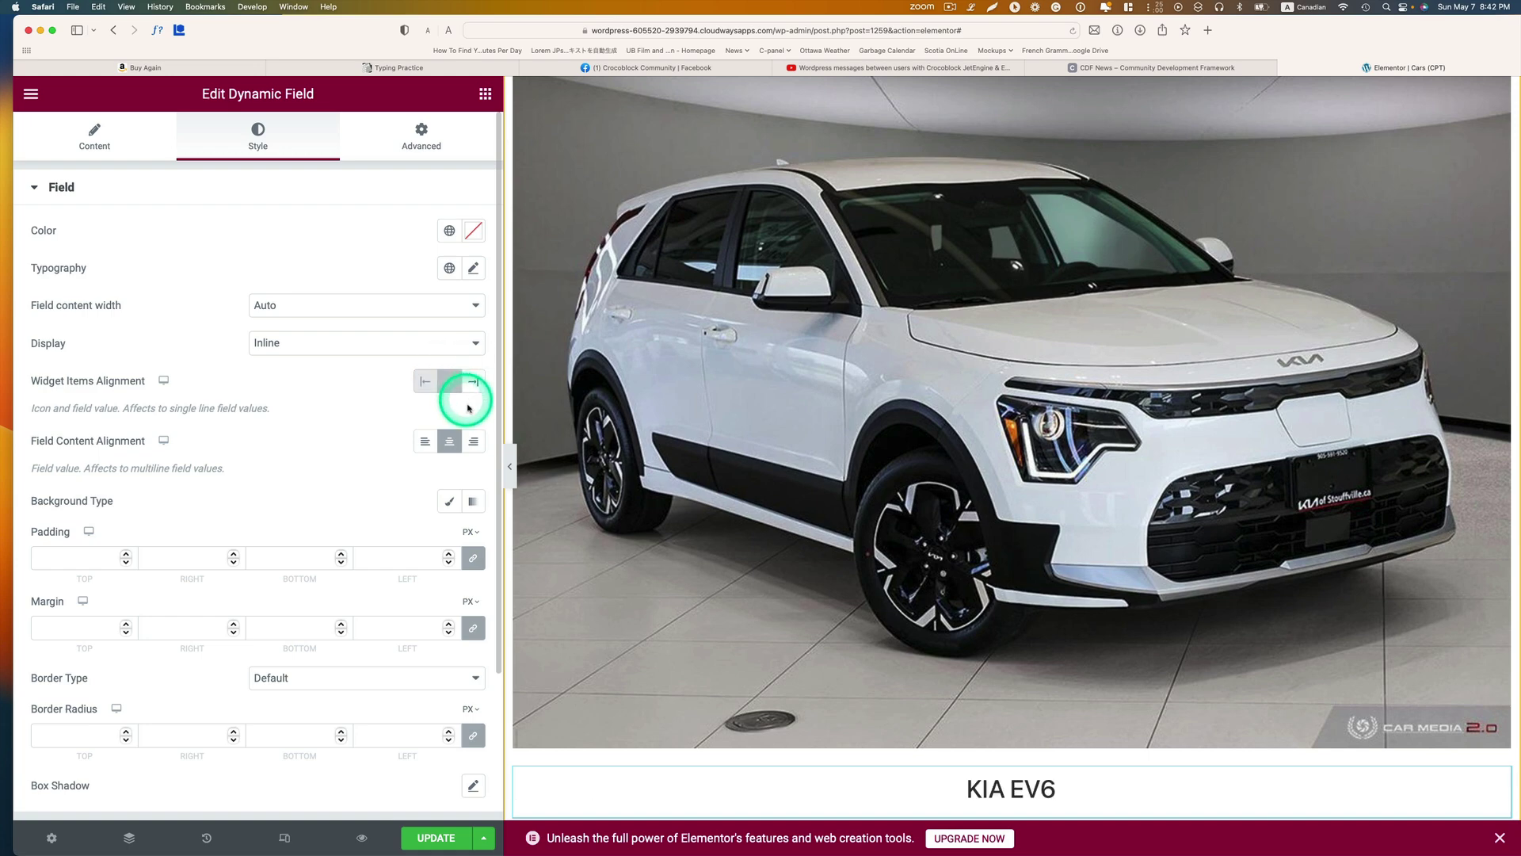
{"action": "scroll", "coordinate": [857, 604], "scroll_direction": "down", "scroll_amount": 3}
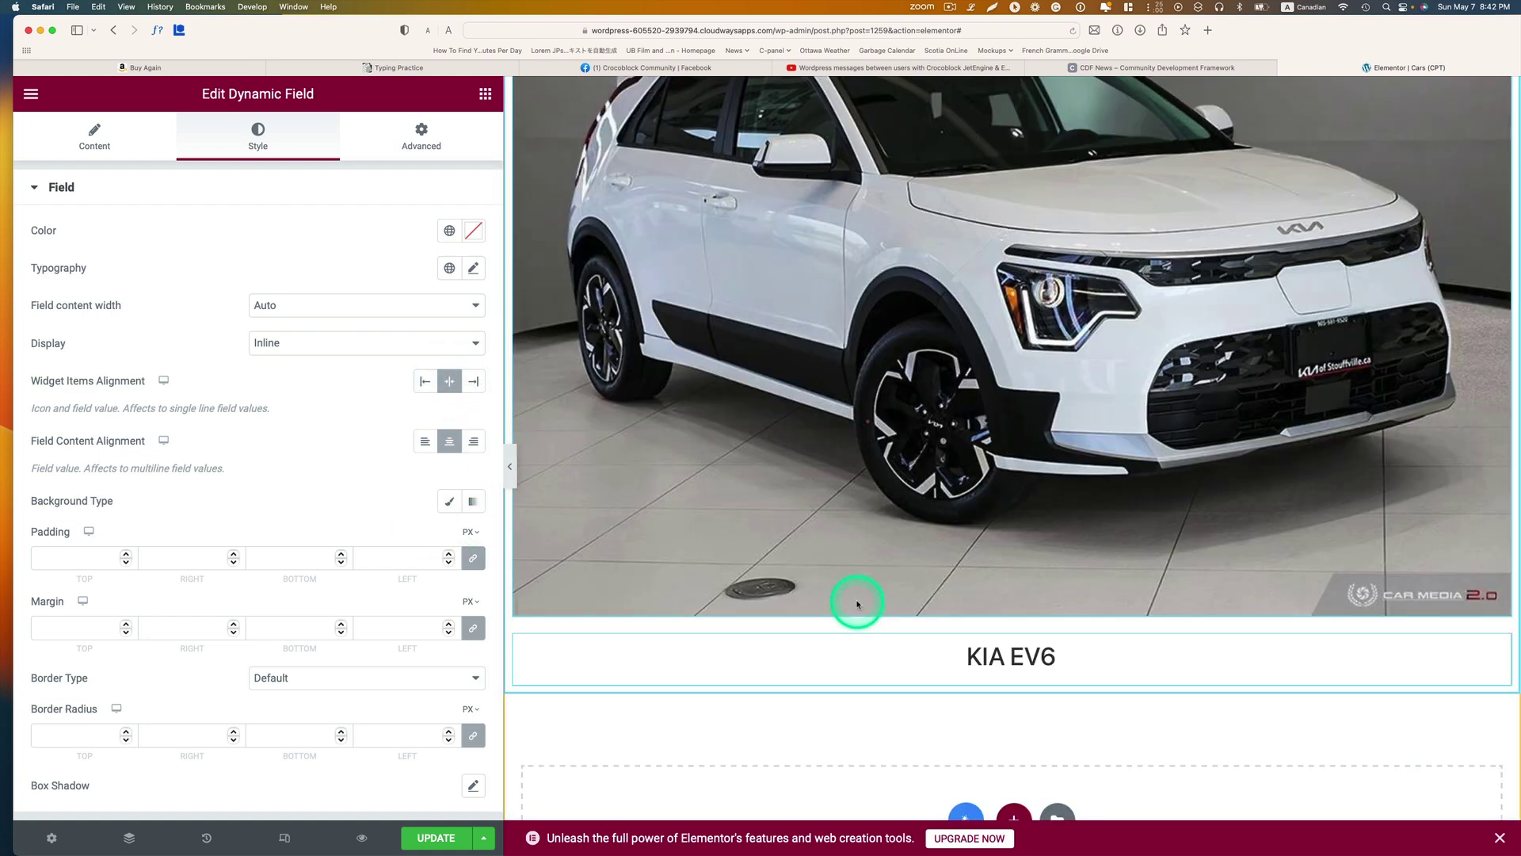
{"action": "left_click", "coordinate": [485, 93]}
Add a second Dynamic Field below the KIA EV6 title with Object Field set to Content
{"action": "left_click", "coordinate": [290, 176]}
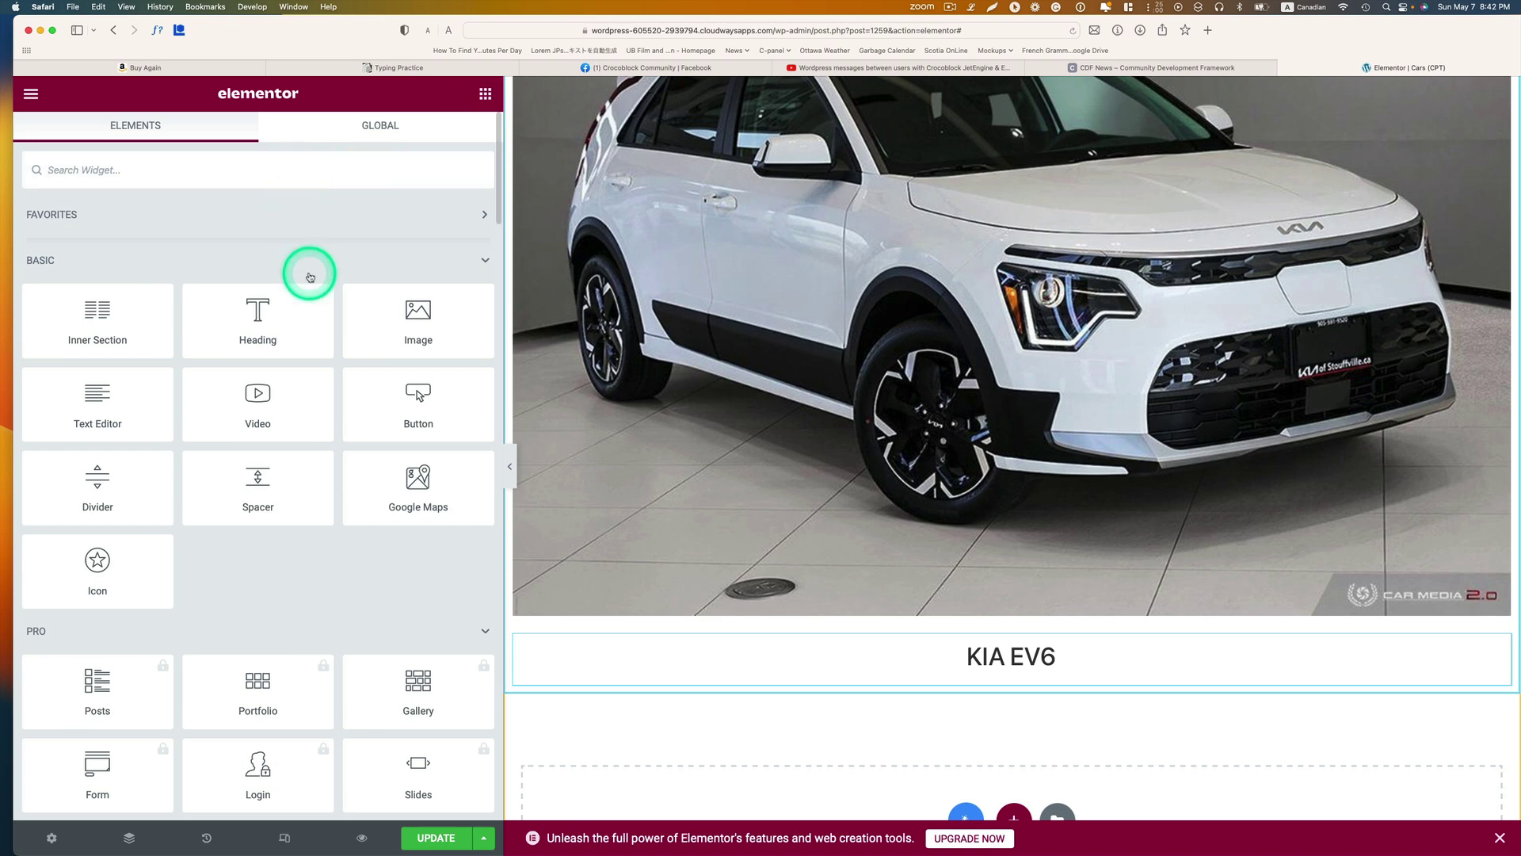
{"action": "scroll", "coordinate": [306, 261], "scroll_direction": "down", "scroll_amount": 1}
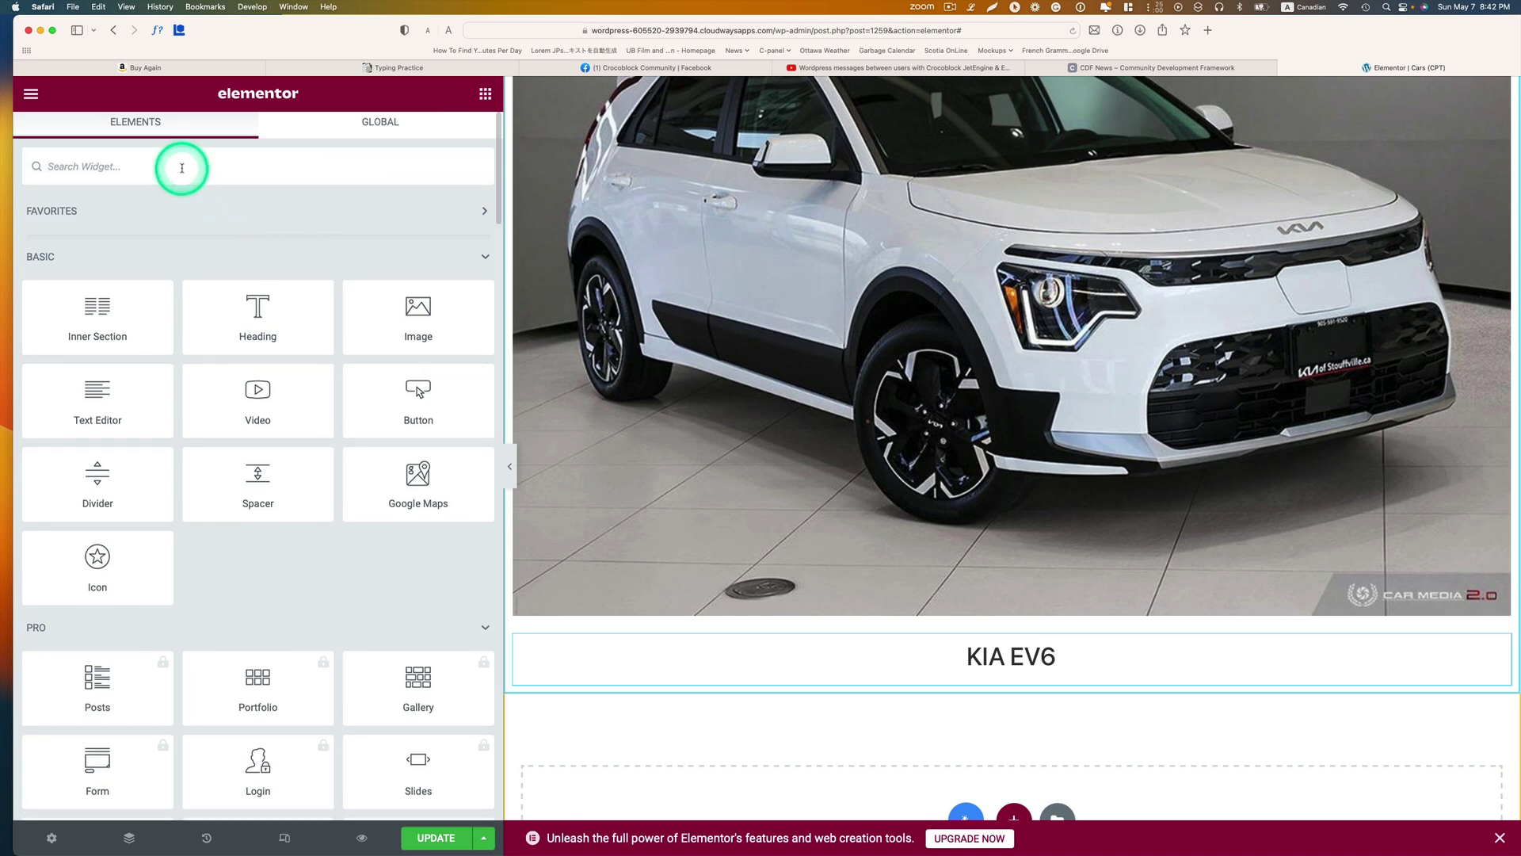
{"action": "type", "text": "dyn"}
{"action": "left_click_drag", "start_coordinate": [92, 231], "coordinate": [989, 671]}
{"action": "left_click", "coordinate": [313, 269]}
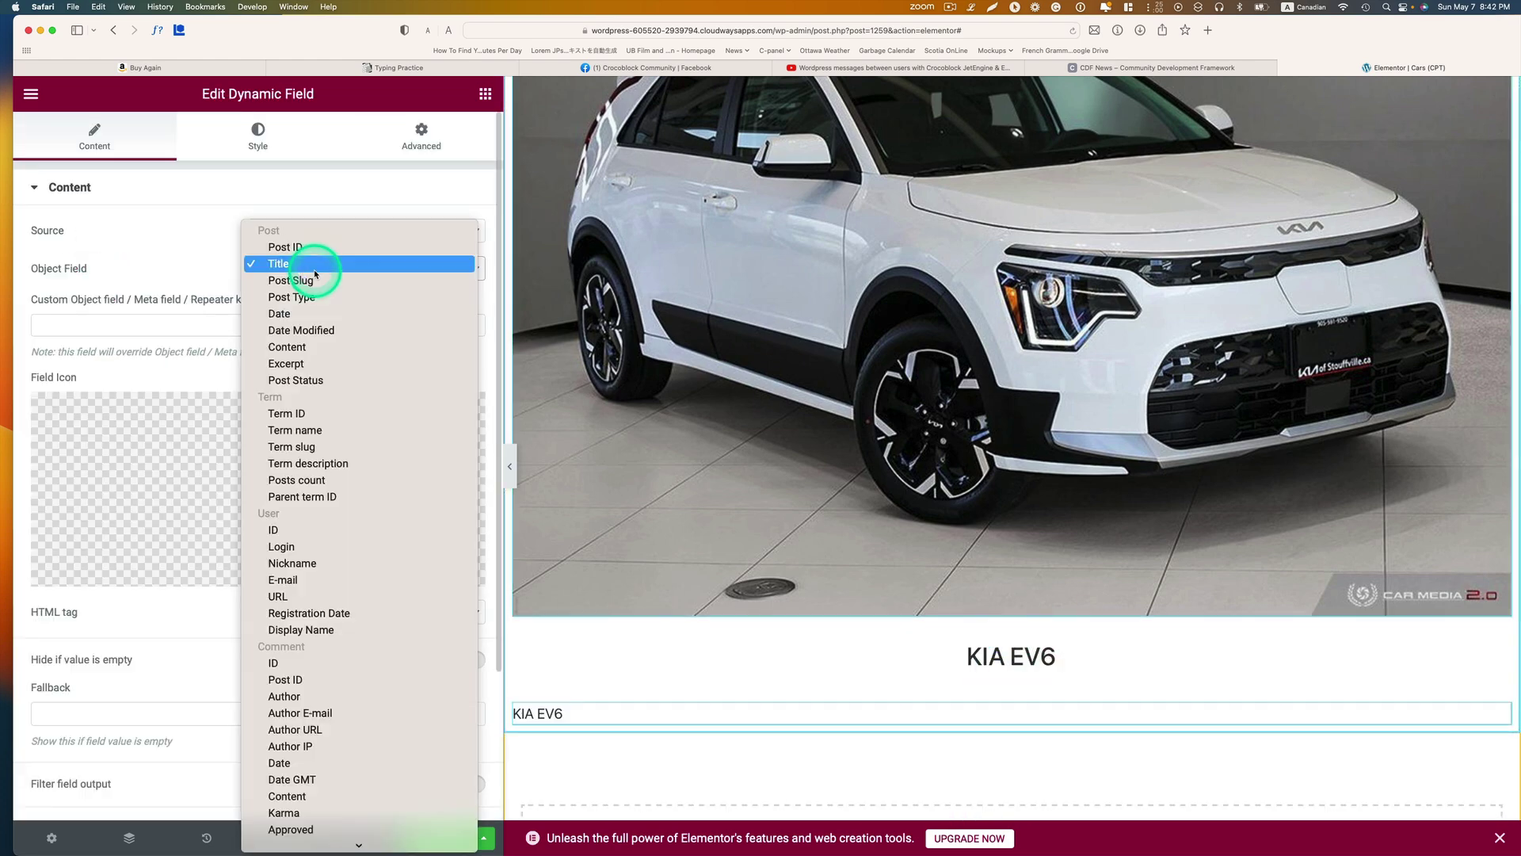
{"action": "left_click", "coordinate": [314, 347]}
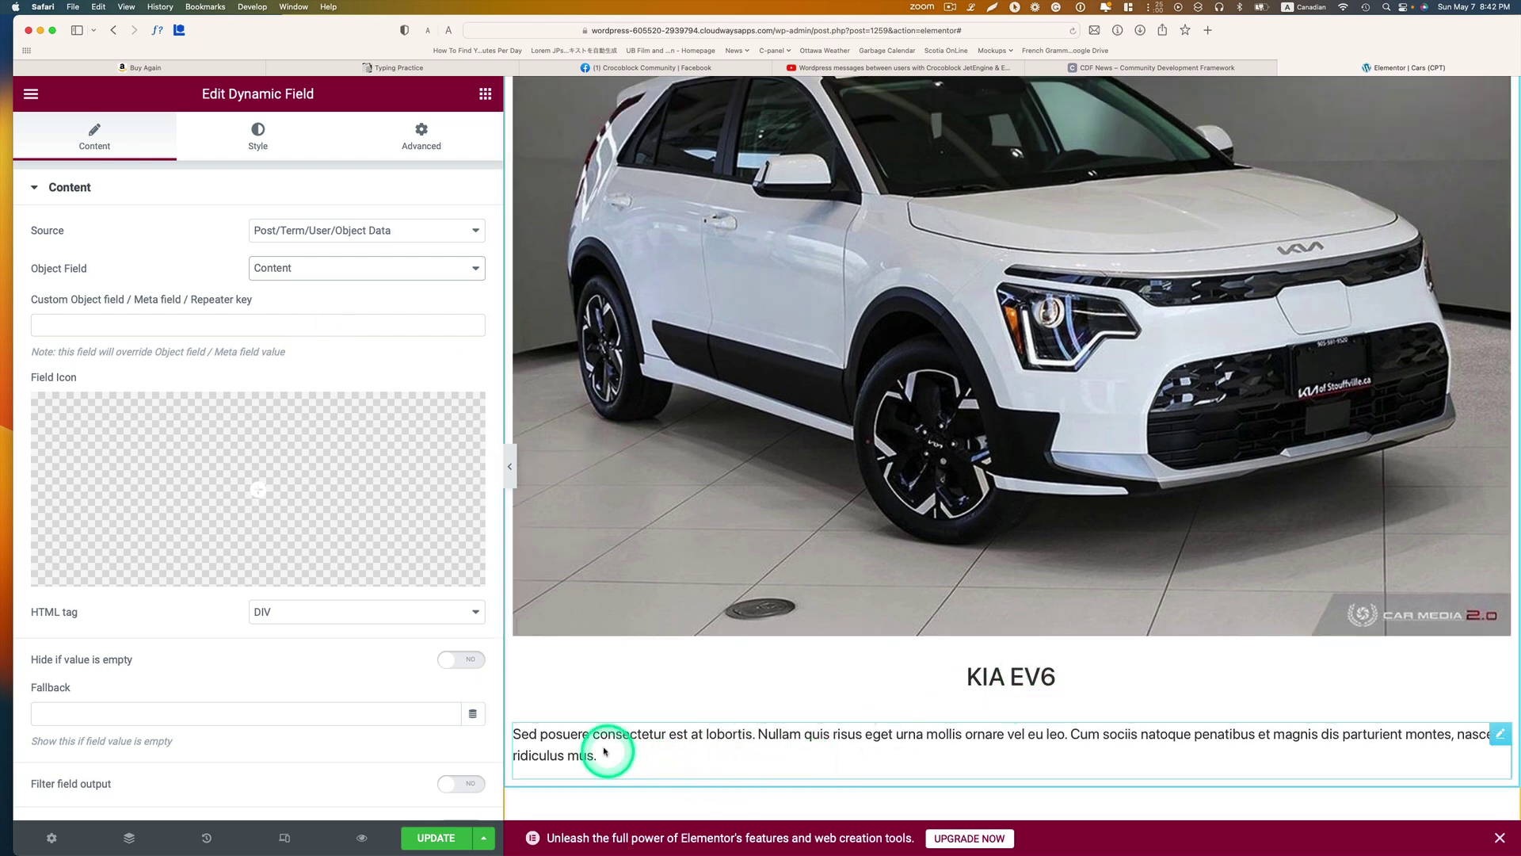
{"action": "scroll", "coordinate": [587, 737], "scroll_direction": "up", "scroll_amount": 5}
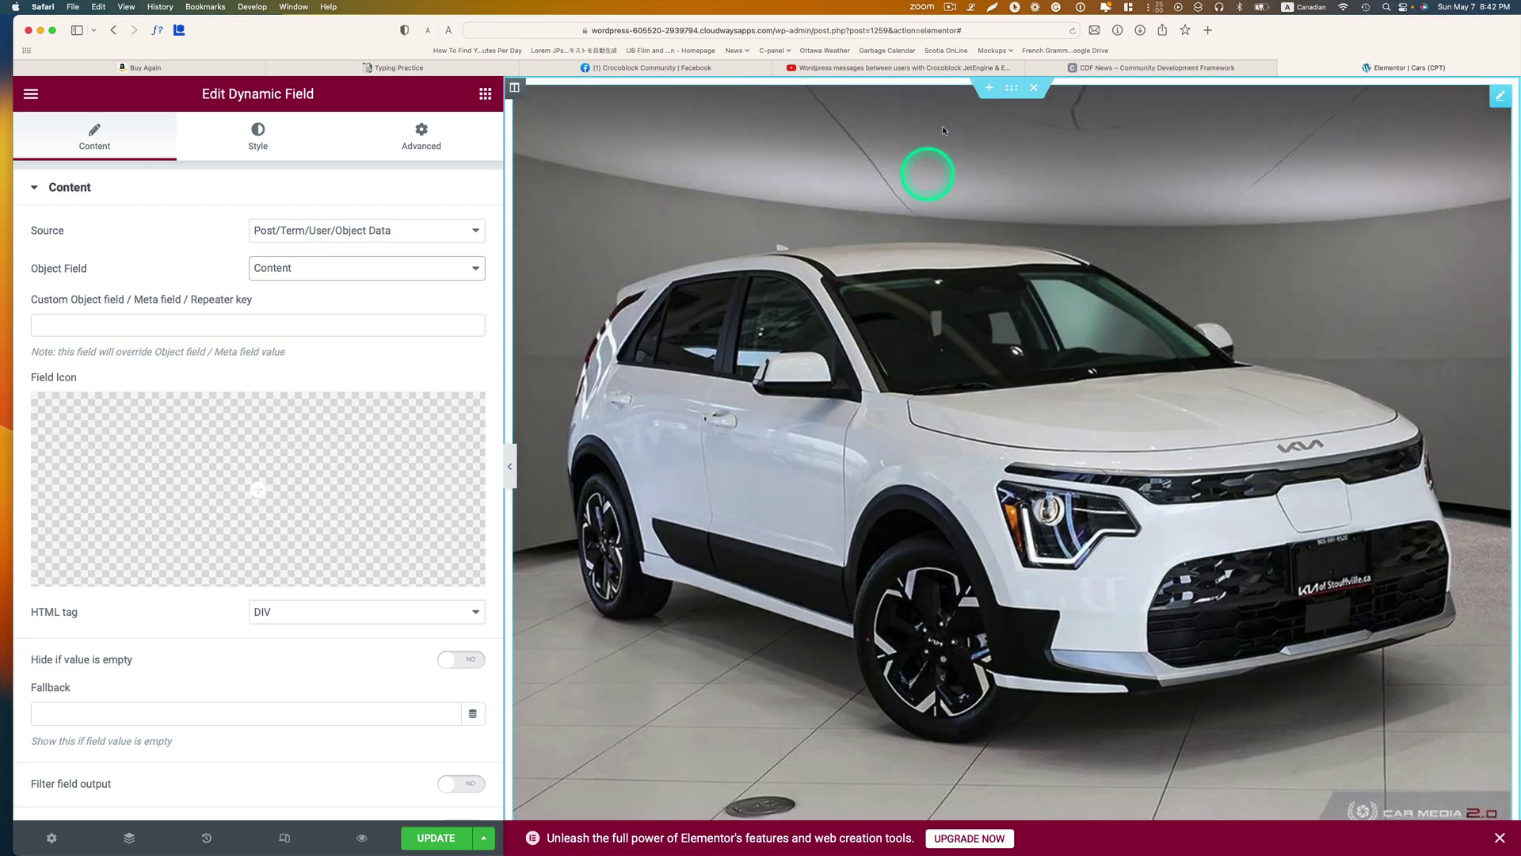
Set the car card section's width to 500
{"action": "left_click", "coordinate": [1009, 100]}
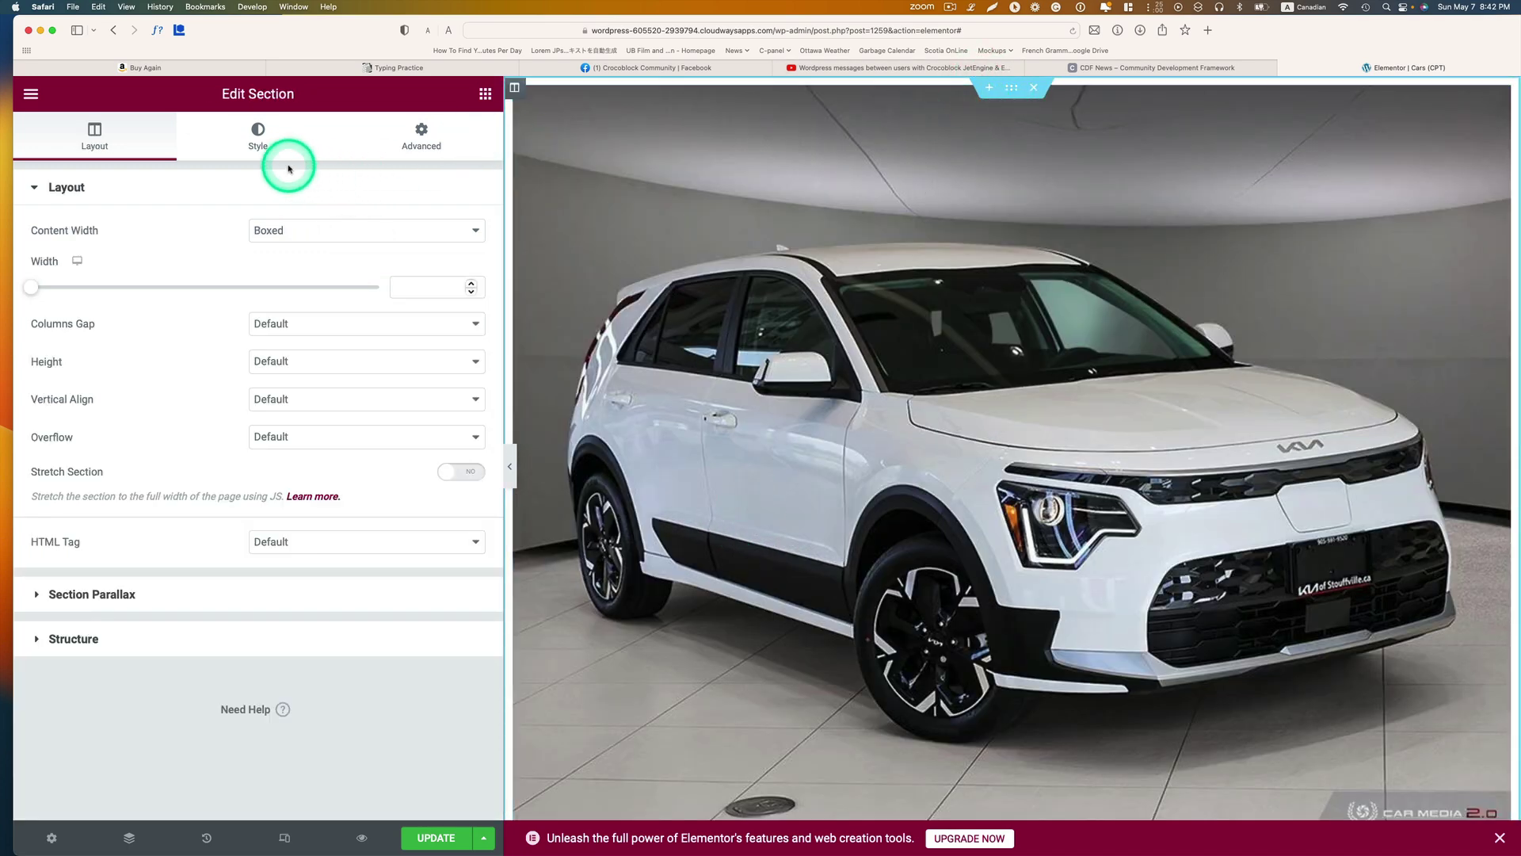
{"action": "mouse_move", "coordinate": [40, 290]}
{"action": "left_mouse_down"}
{"action": "mouse_move", "coordinate": [56, 286]}
{"action": "mouse_move", "coordinate": [30, 287]}
{"action": "left_mouse_up"}
{"action": "left_click", "coordinate": [782, 358]}
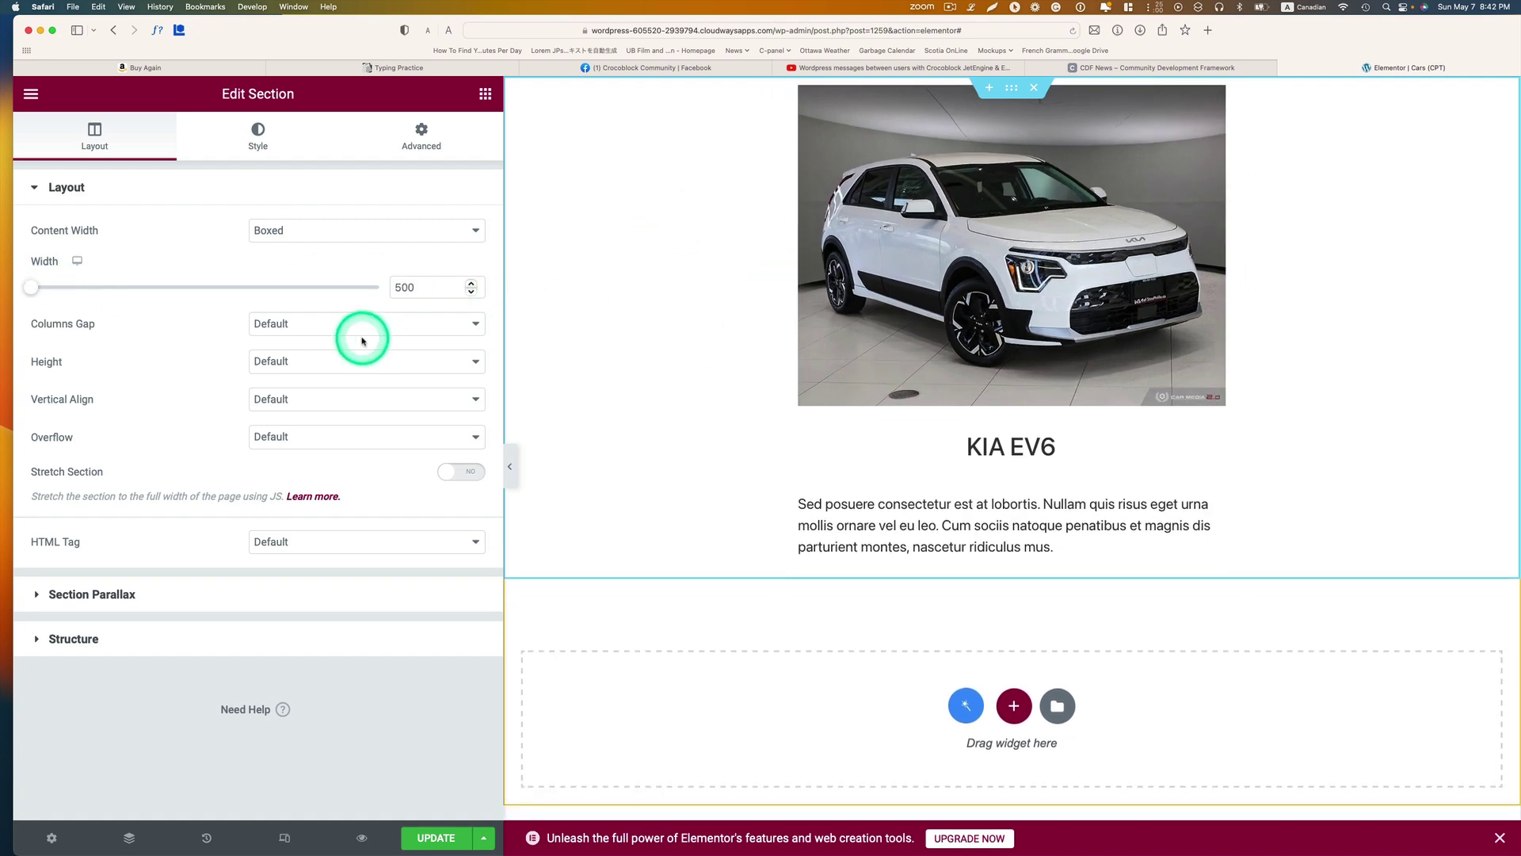
{"action": "left_click", "coordinate": [257, 155]}
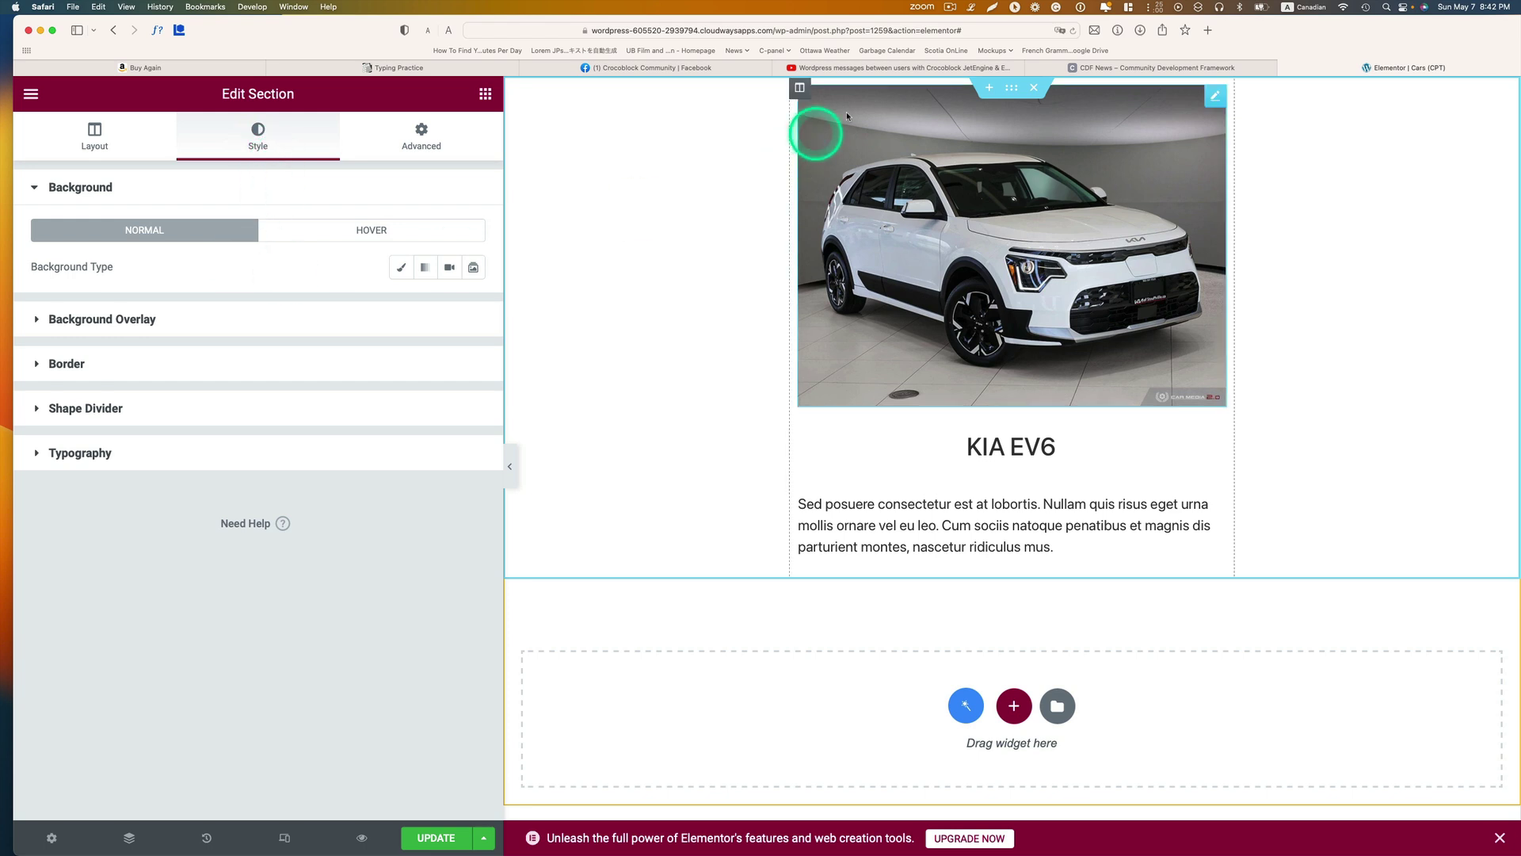
Give the card column a box shadow and 22 px border radius, then save the template
{"action": "left_click", "coordinate": [798, 89]}
{"action": "left_click", "coordinate": [261, 137]}
{"action": "left_click", "coordinate": [214, 320]}
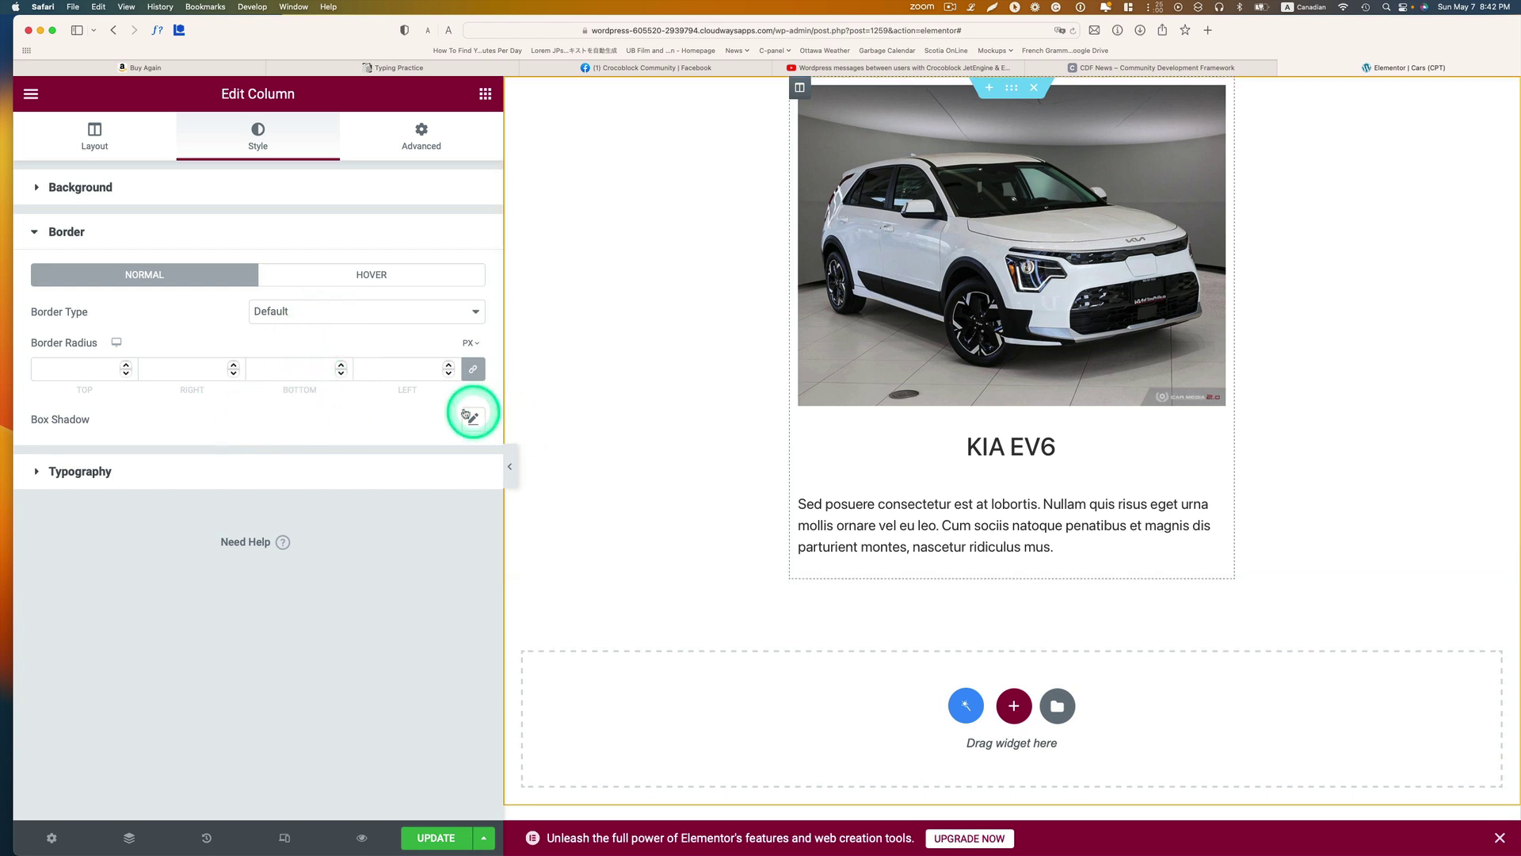
{"action": "left_click", "coordinate": [473, 421]}
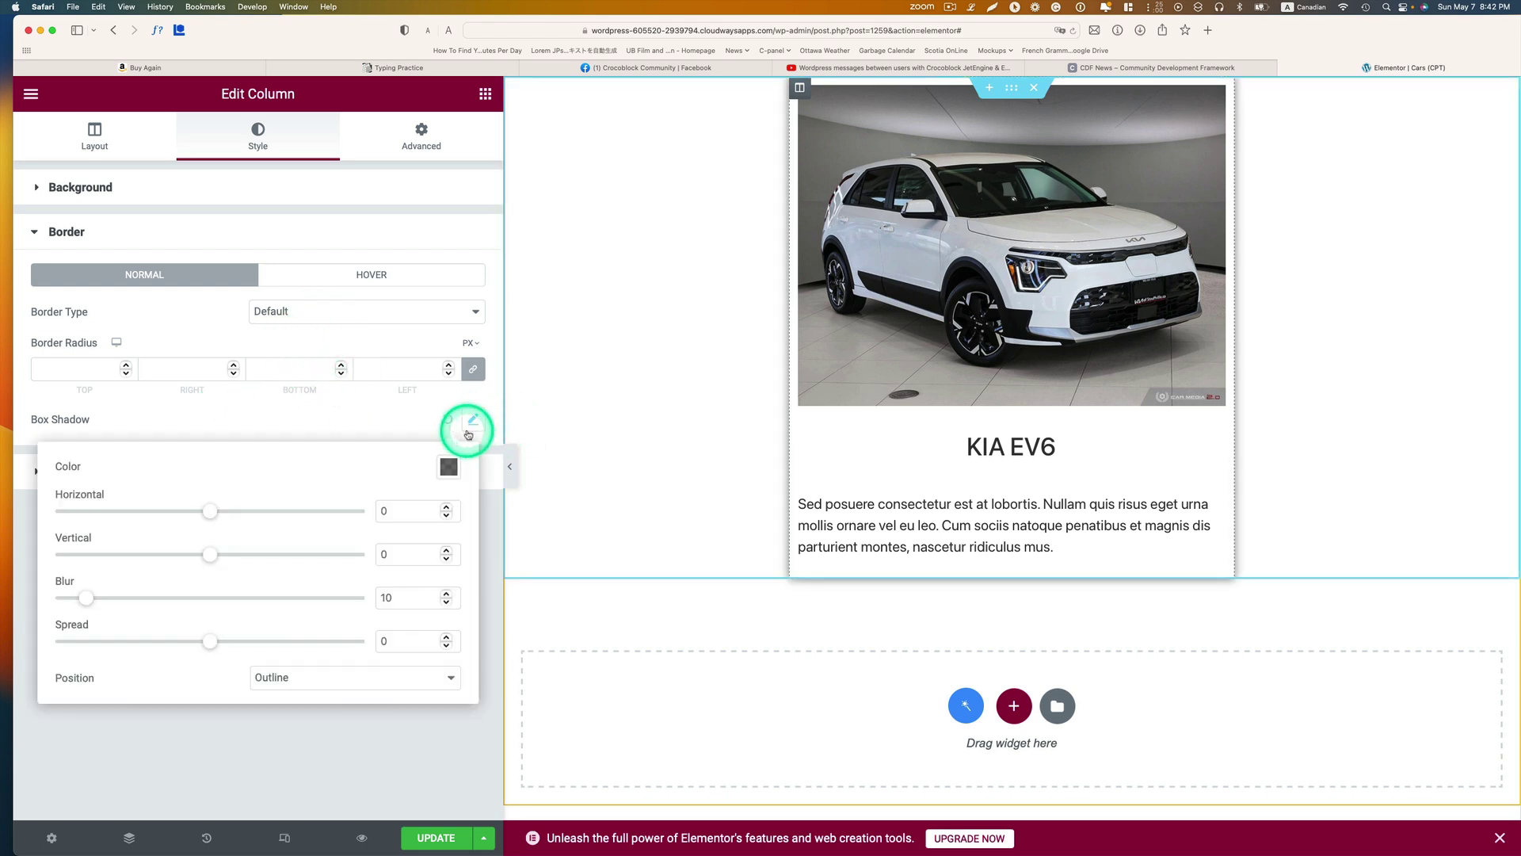
{"action": "left_click", "coordinate": [220, 424]}
{"action": "type", "text": "22"}
{"action": "left_click", "coordinate": [436, 838]}
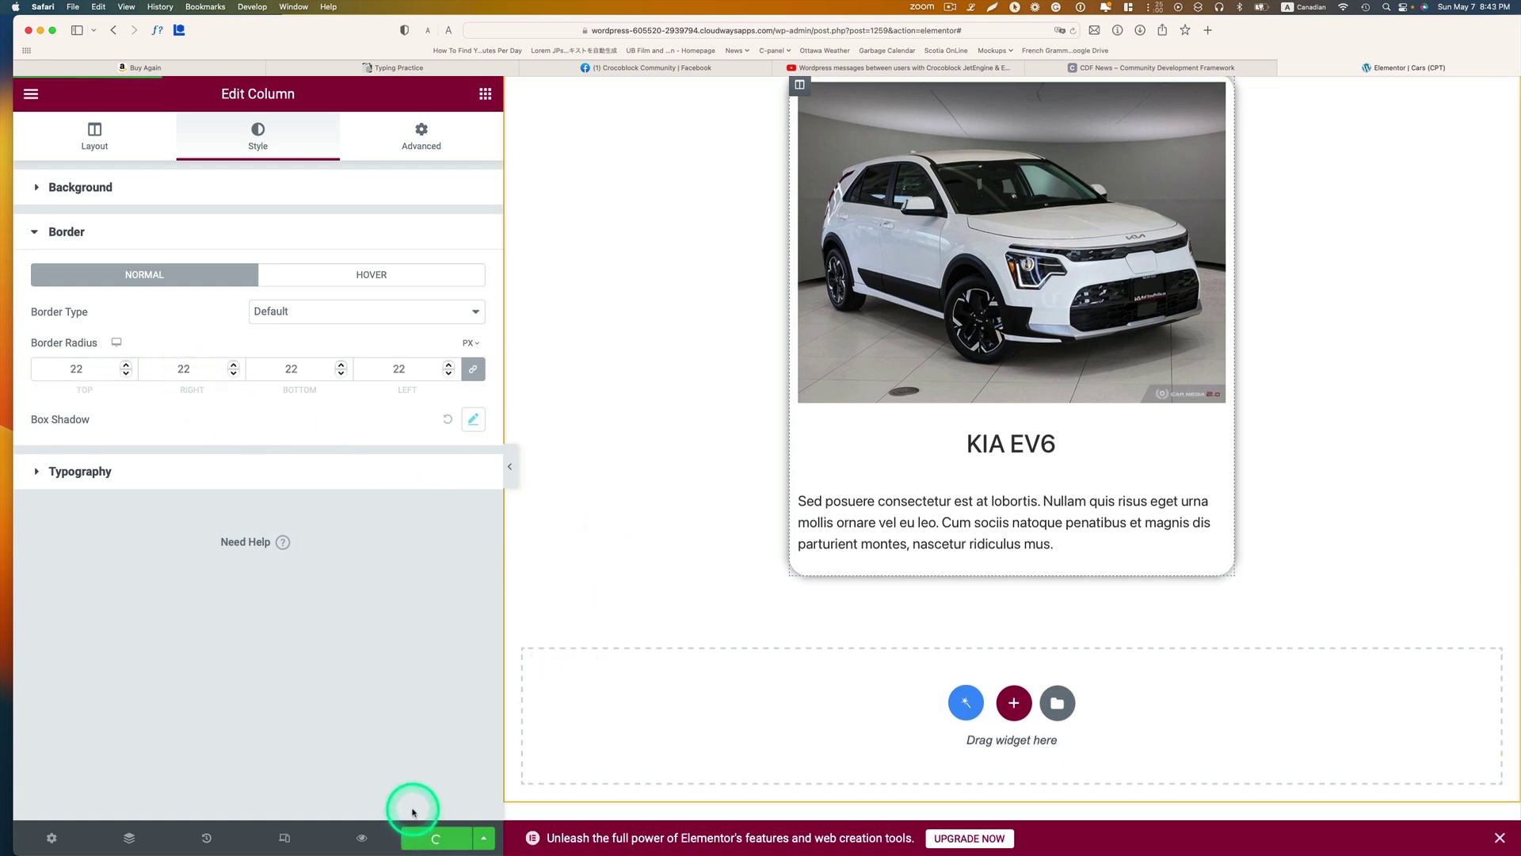
{"action": "left_click", "coordinate": [39, 95]}
Exit the editor and publish a new page titled 'Listing for Car types'
{"action": "left_click", "coordinate": [129, 454]}
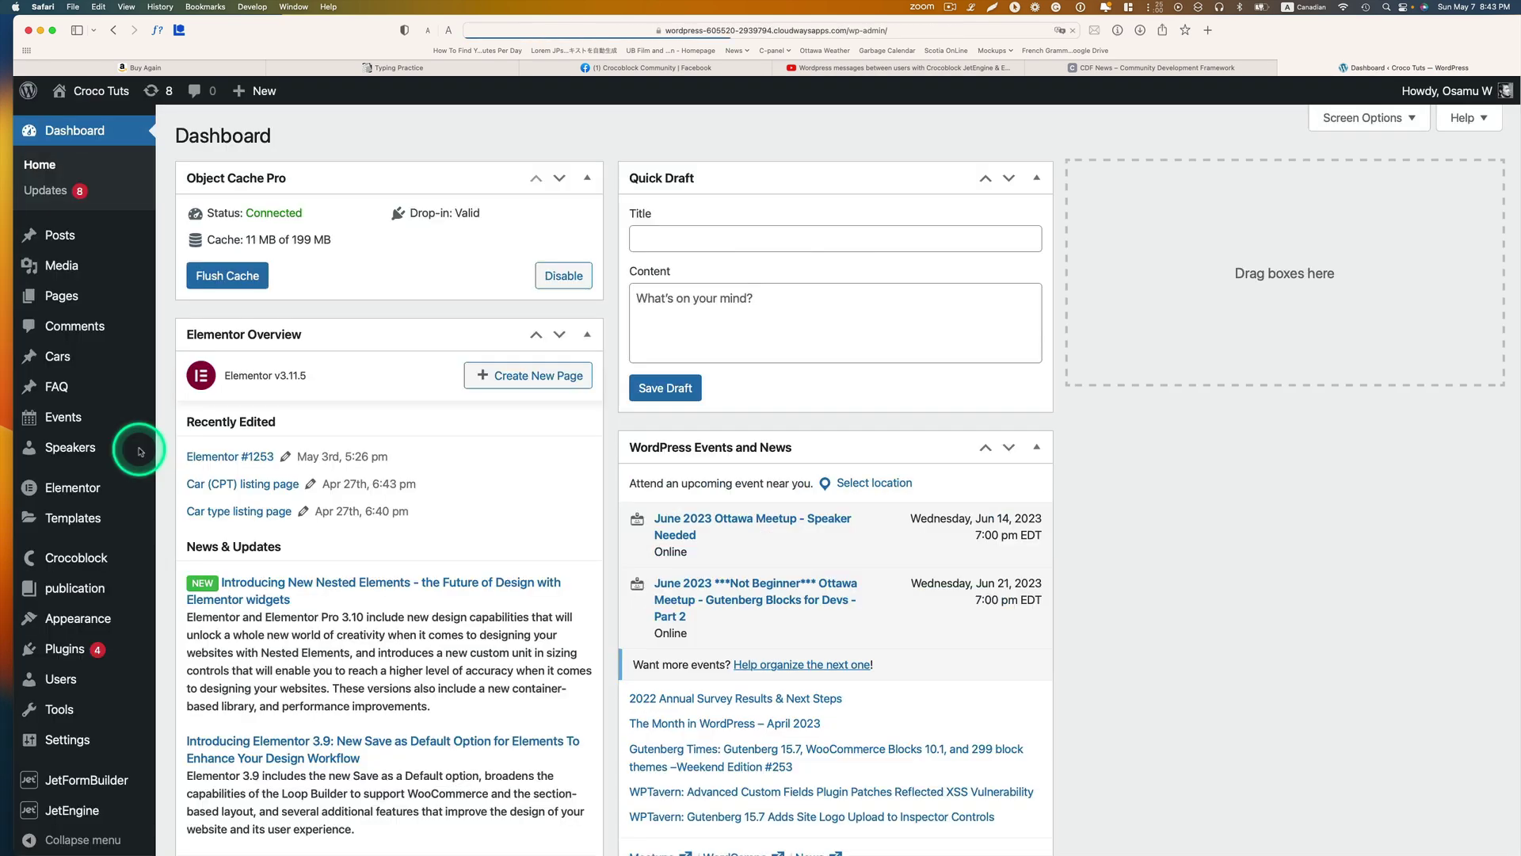
{"action": "mouse_move", "coordinate": [139, 295]}
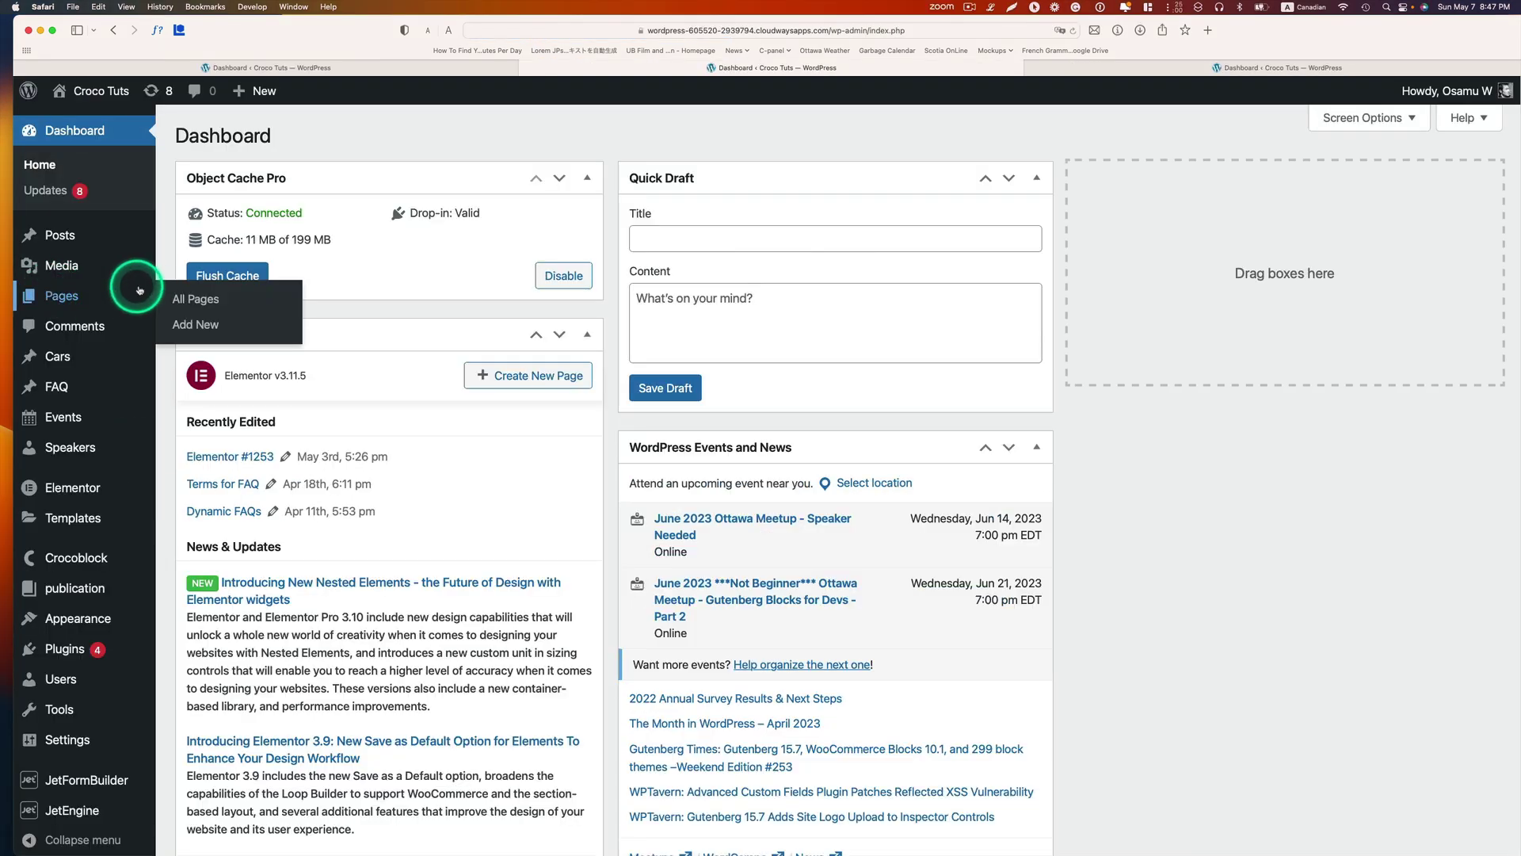
{"action": "left_click", "coordinate": [181, 324]}
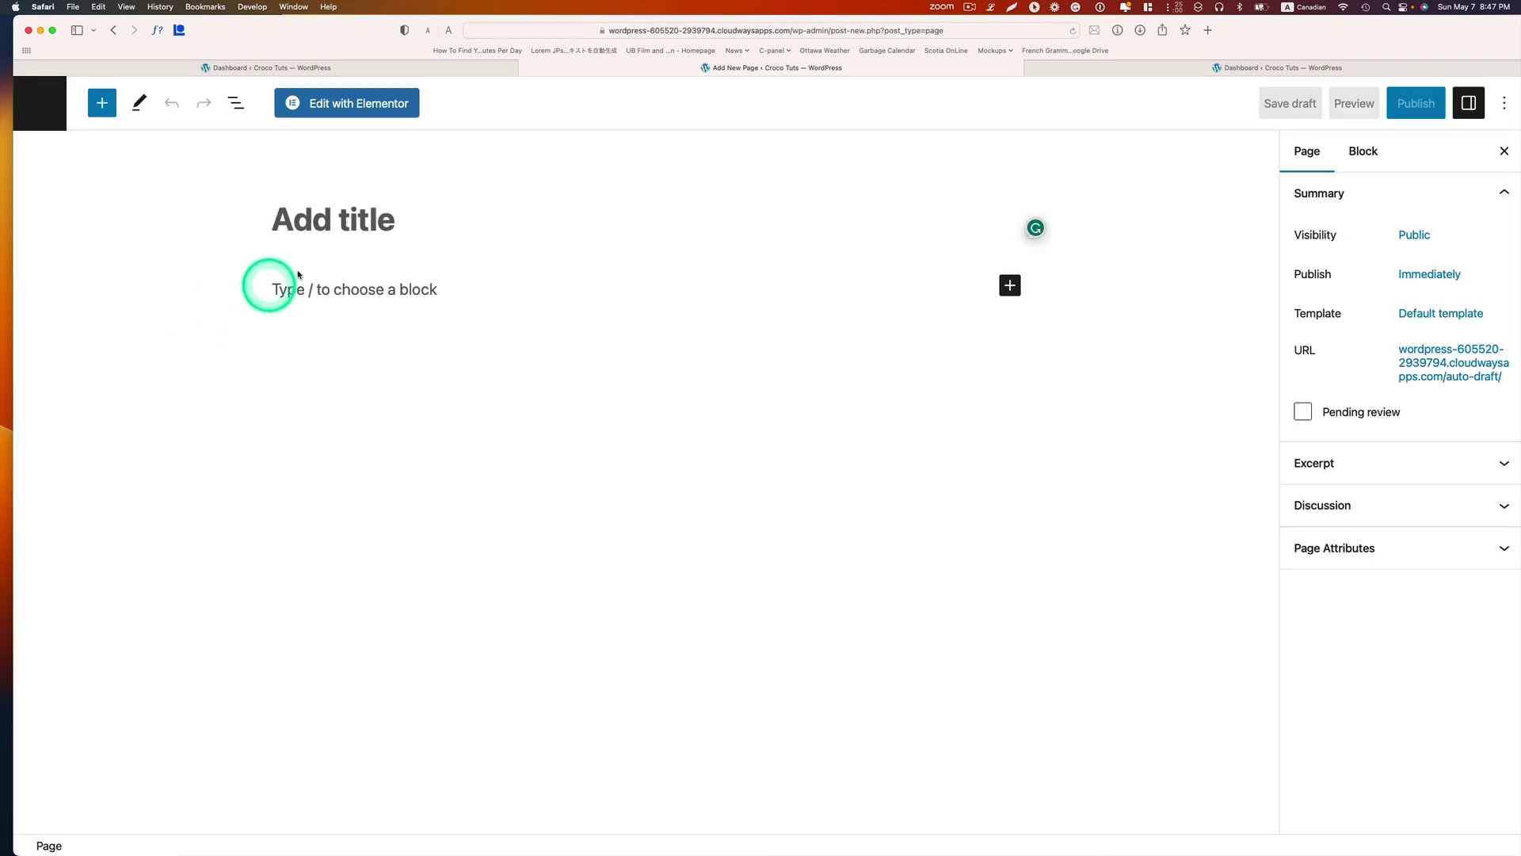
{"action": "left_click", "coordinate": [439, 199]}
{"action": "type", "text": "Listing for Car types"}
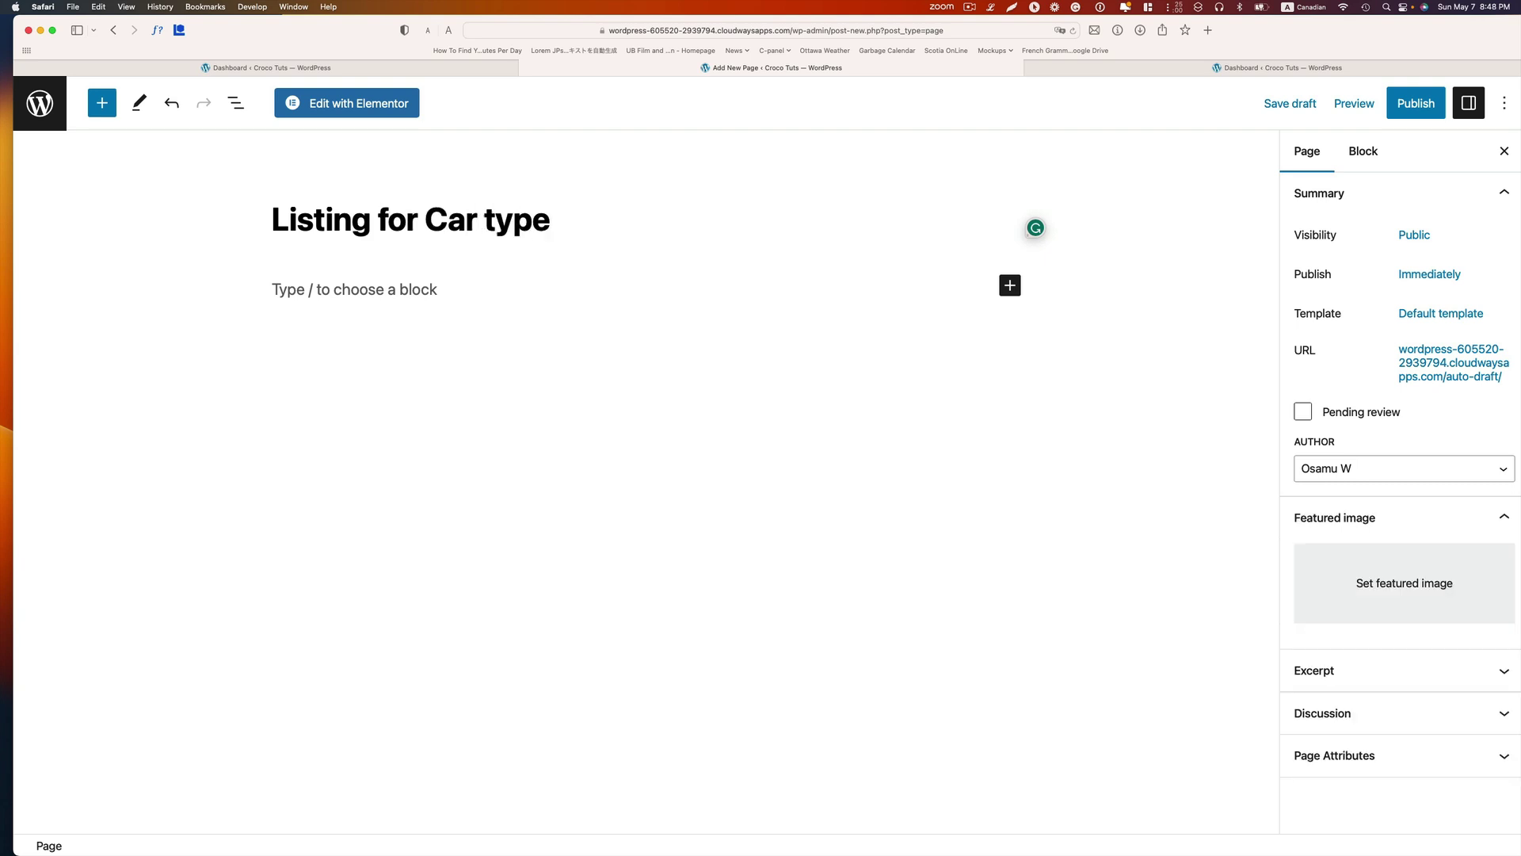
{"action": "left_click", "coordinate": [1407, 104]}
{"action": "left_click", "coordinate": [1370, 118]}
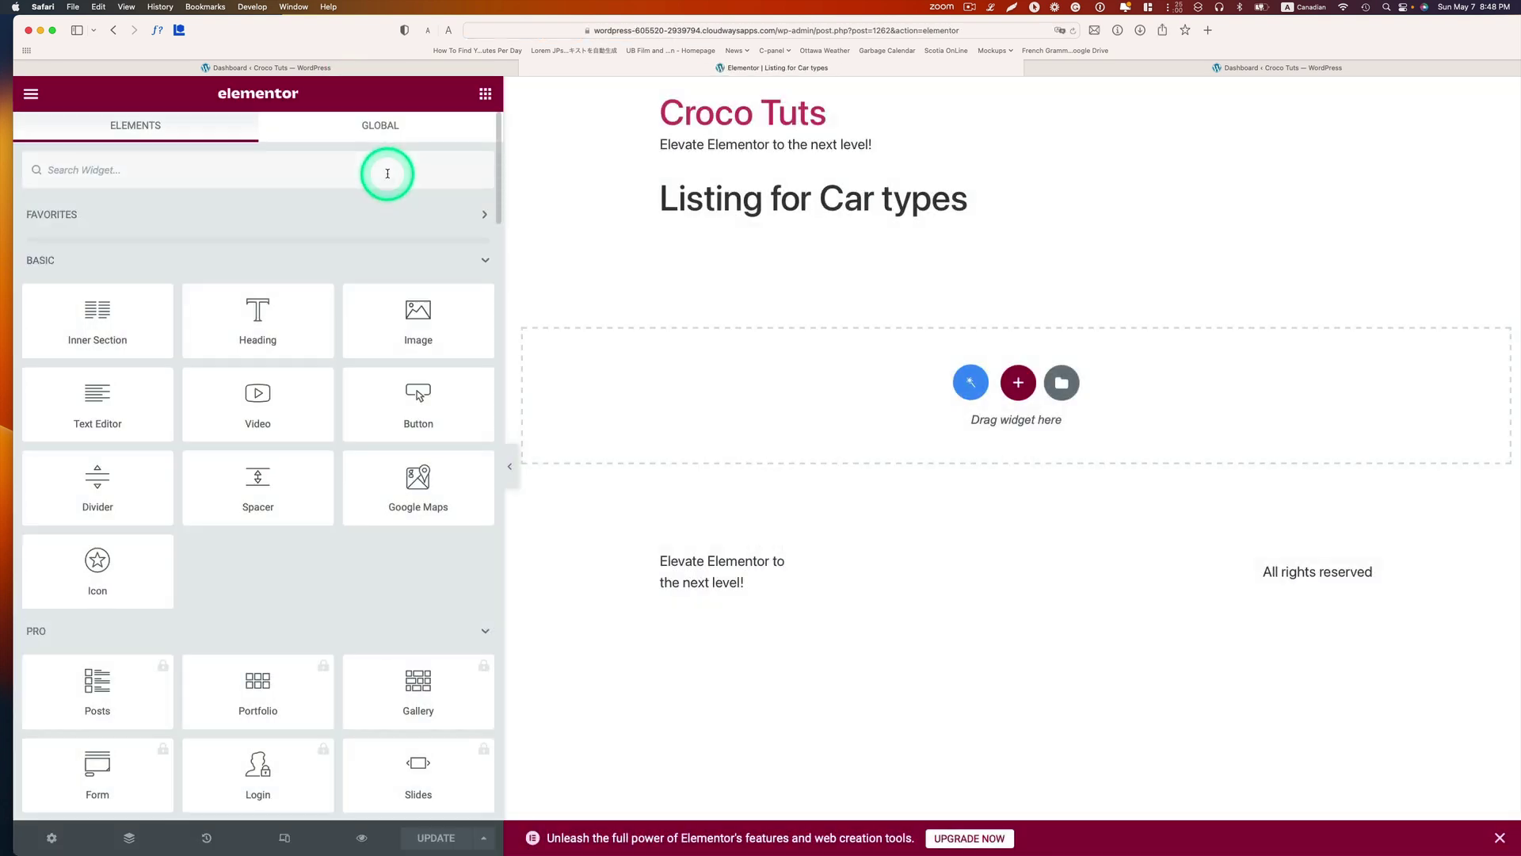
Add a Listing Grid using the 'Type of car (terms)' listing and save the page
{"action": "left_click", "coordinate": [385, 171]}
{"action": "type", "text": "listing"}
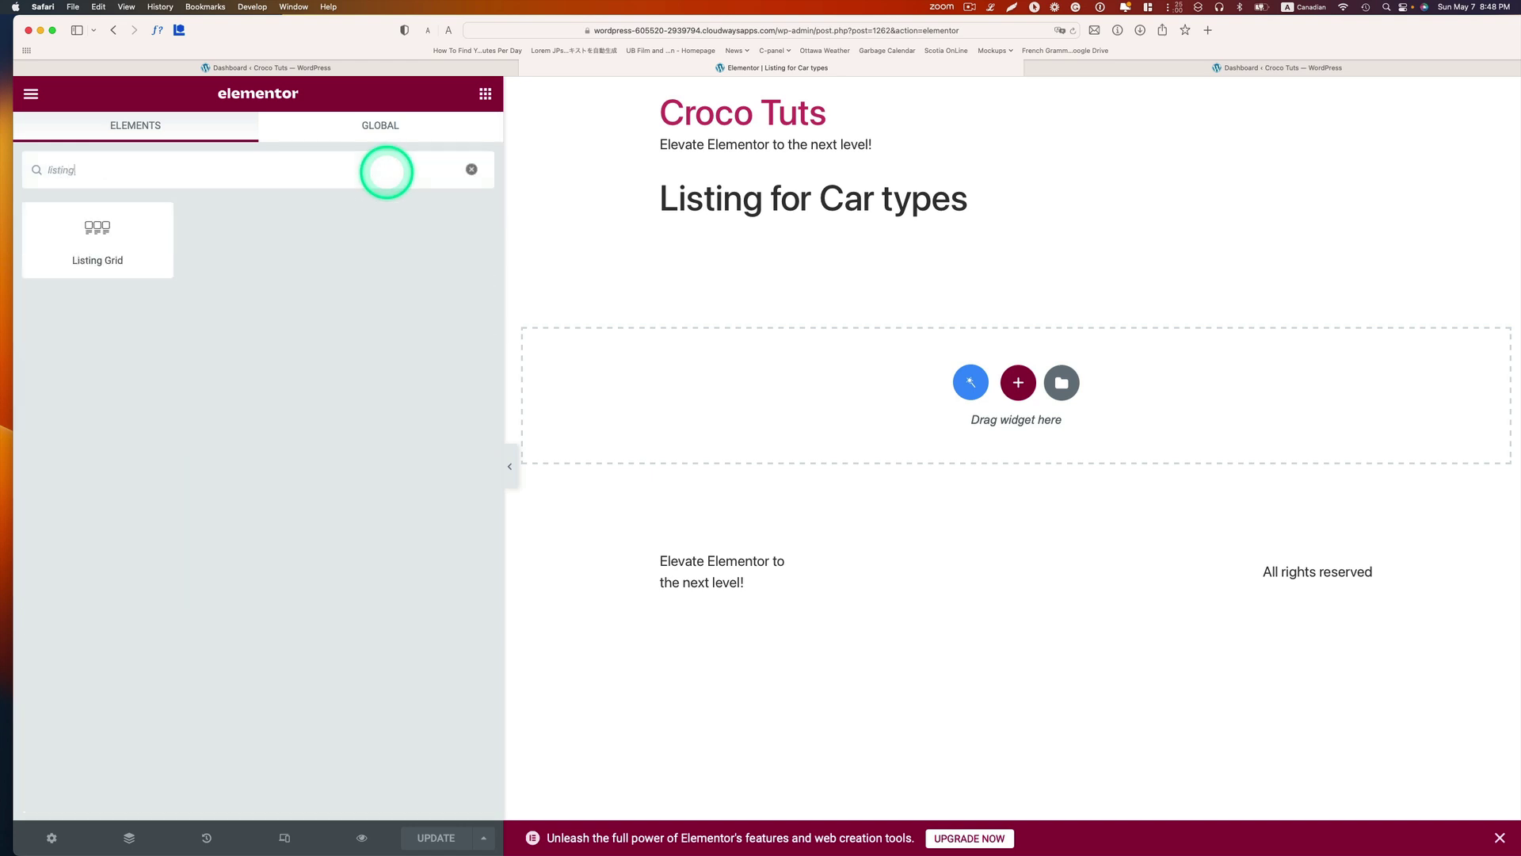
{"action": "left_click_drag", "start_coordinate": [87, 226], "coordinate": [950, 424]}
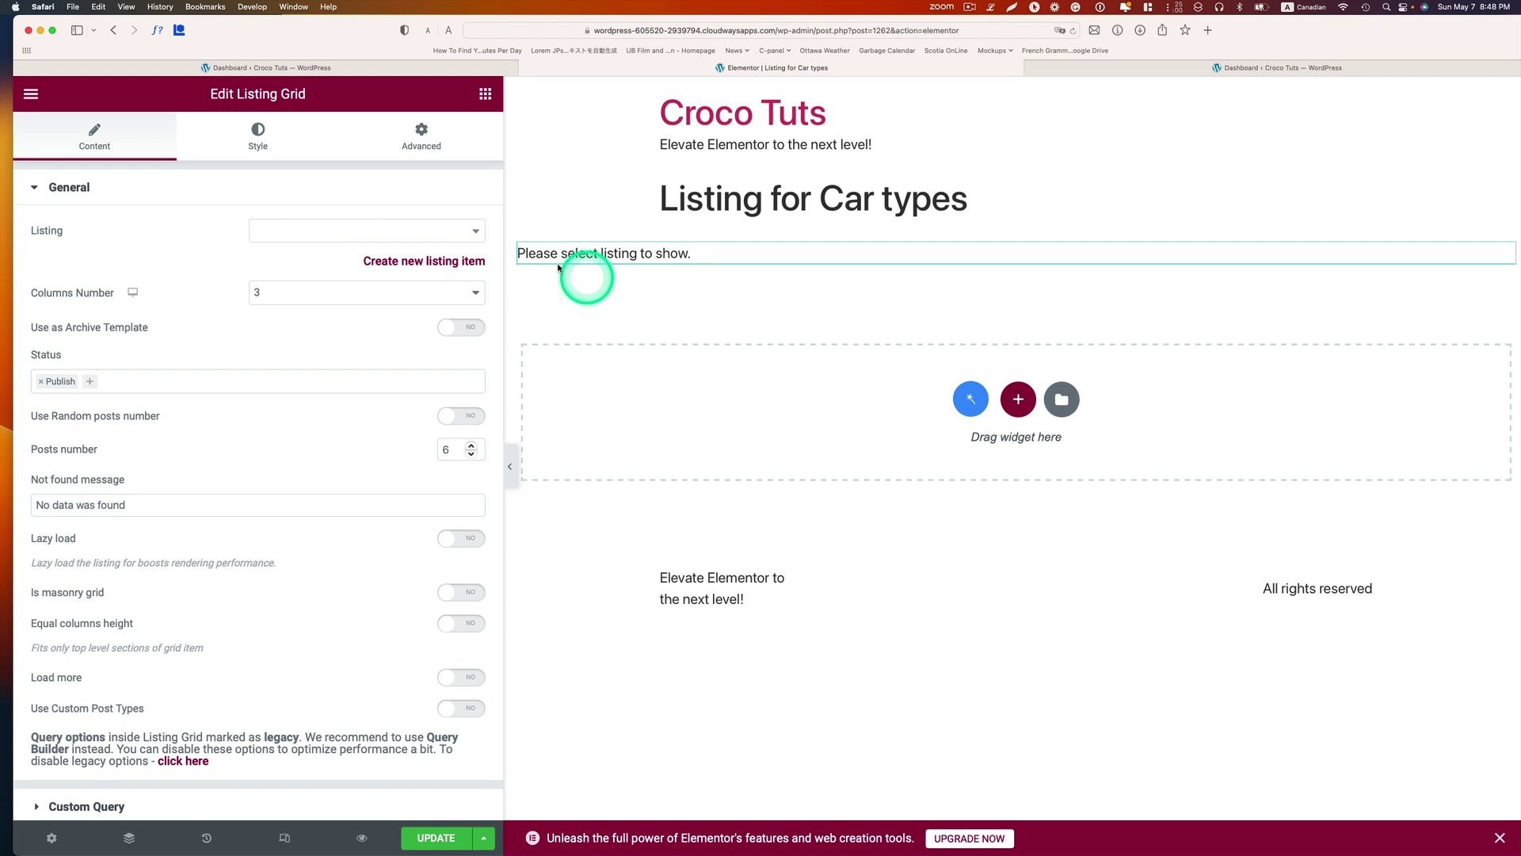
{"action": "left_click", "coordinate": [461, 229]}
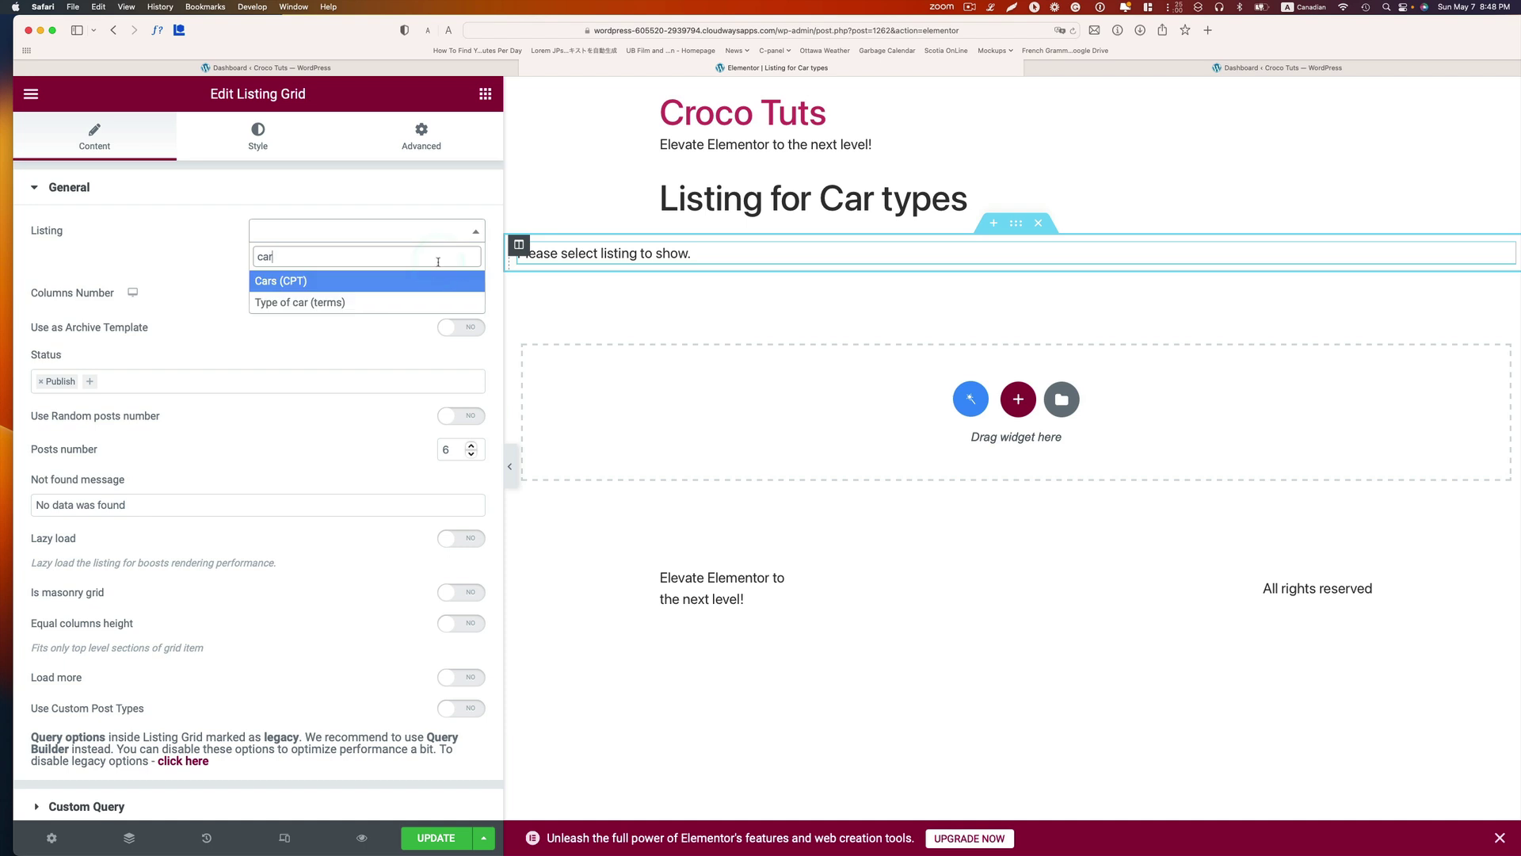
{"action": "left_click", "coordinate": [293, 307]}
{"action": "left_click", "coordinate": [324, 306]}
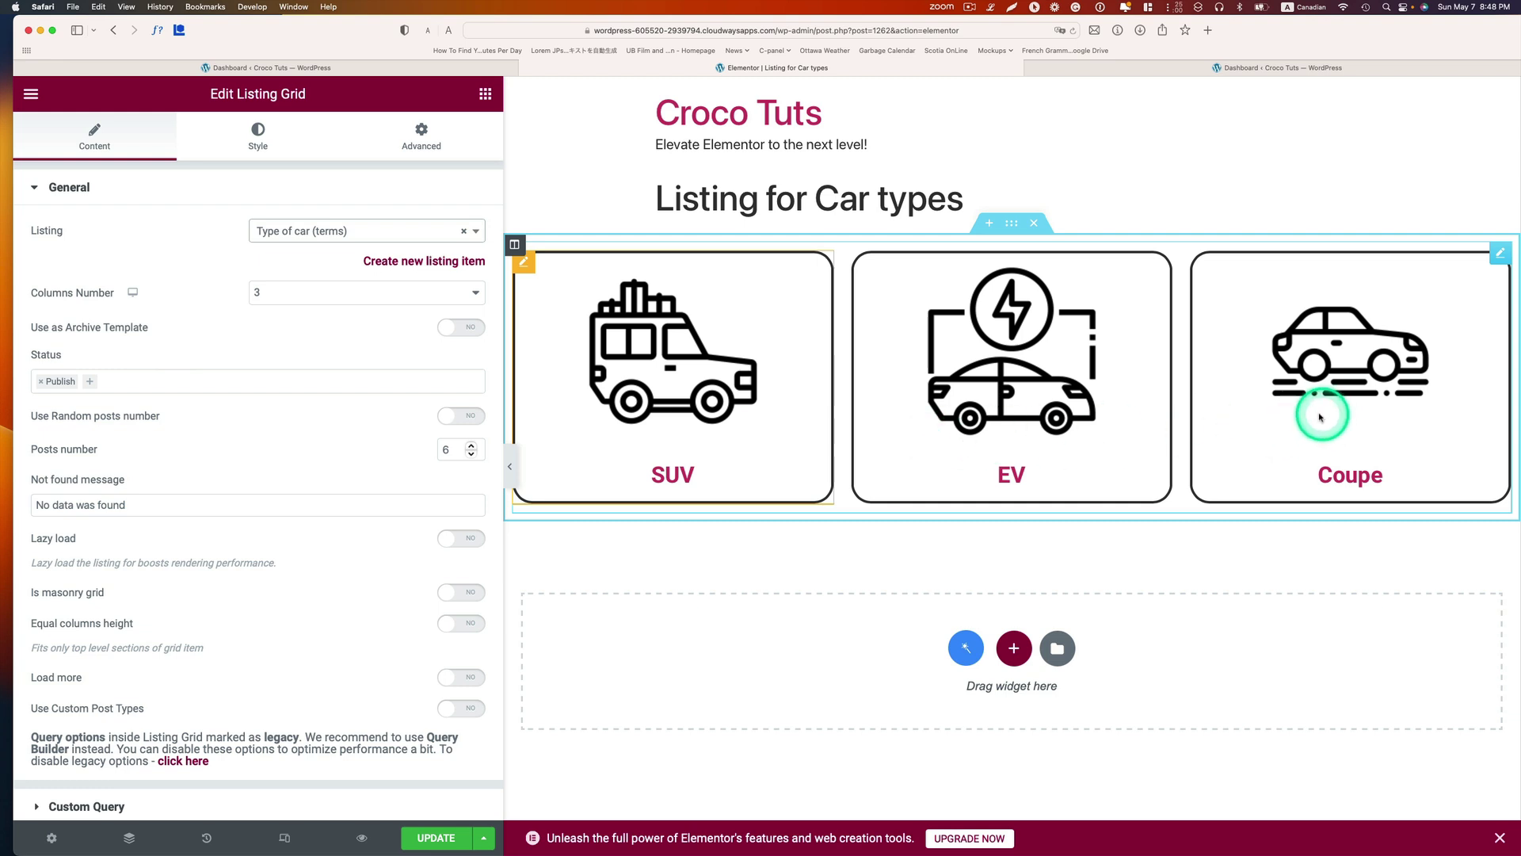
{"action": "left_click", "coordinate": [436, 838]}
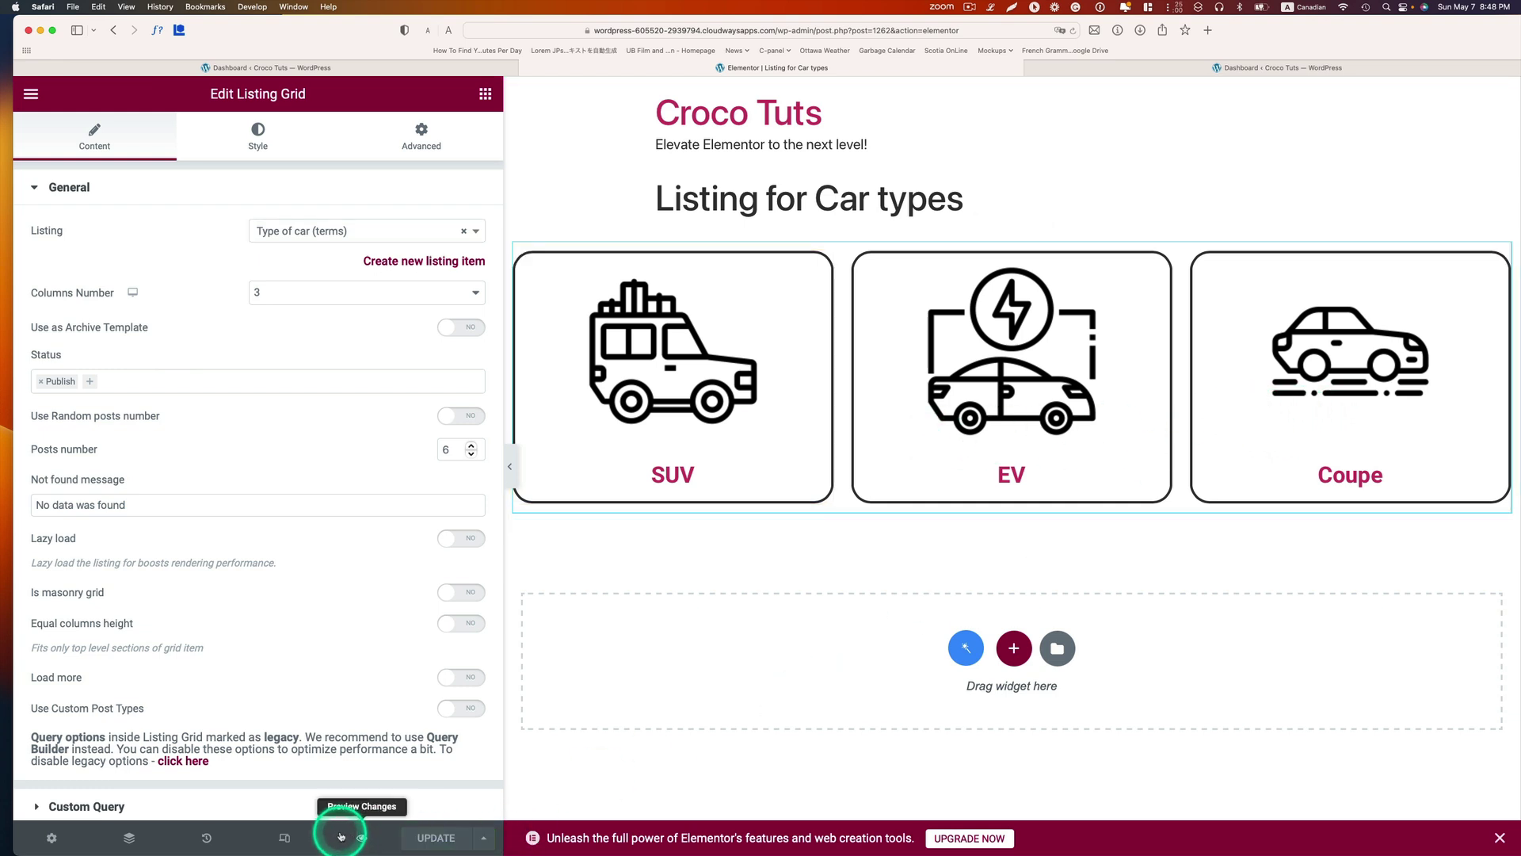
{"action": "left_click", "coordinate": [46, 95]}
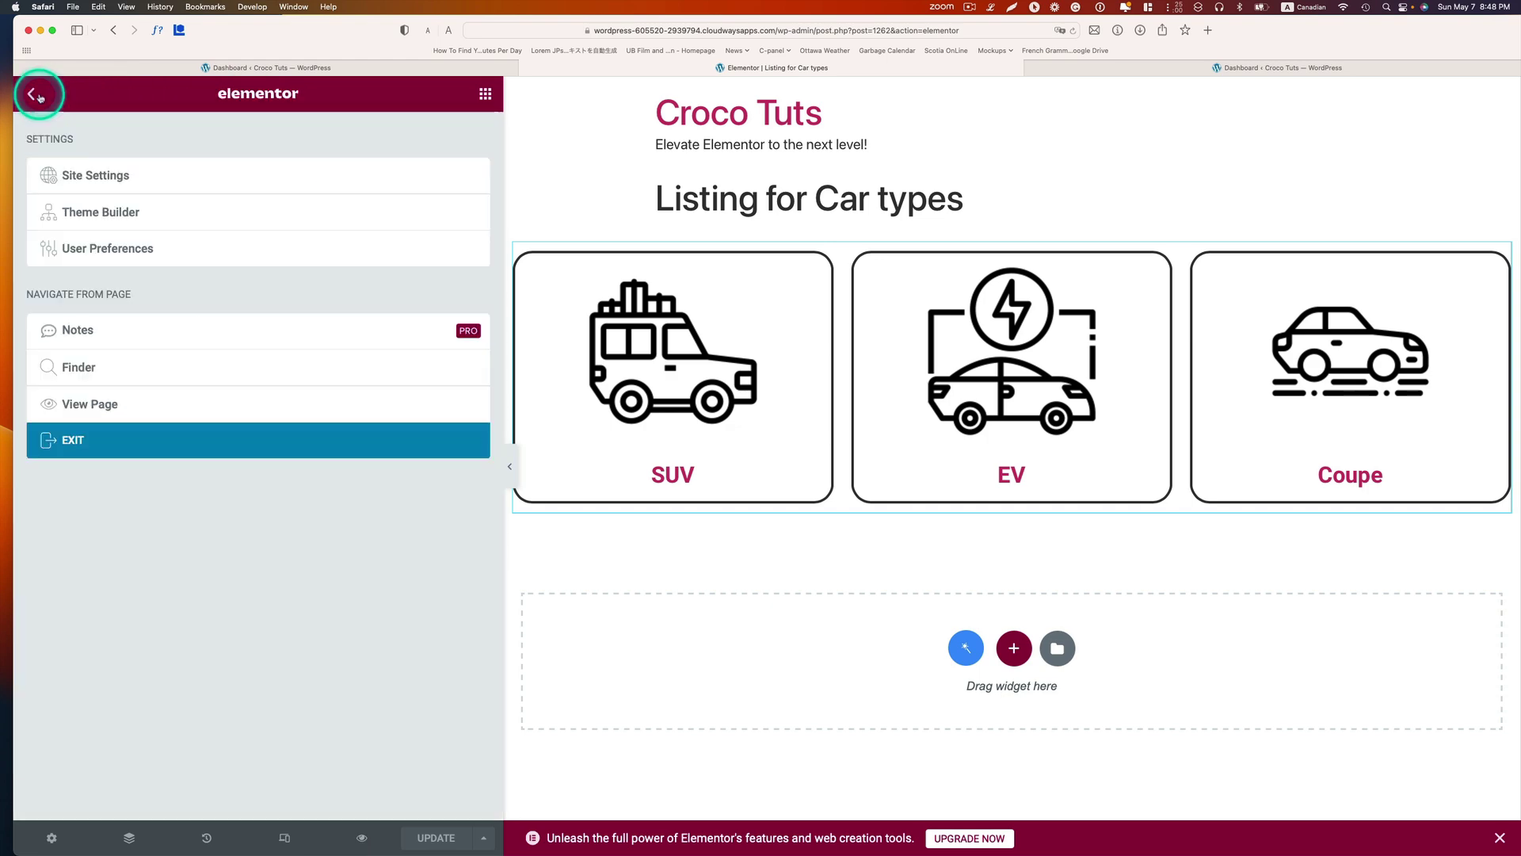
Exit Elementor and open Theme Builder from JetThemeCore's plugin pages in the Crocoblock dashboard
{"action": "left_click", "coordinate": [86, 441]}
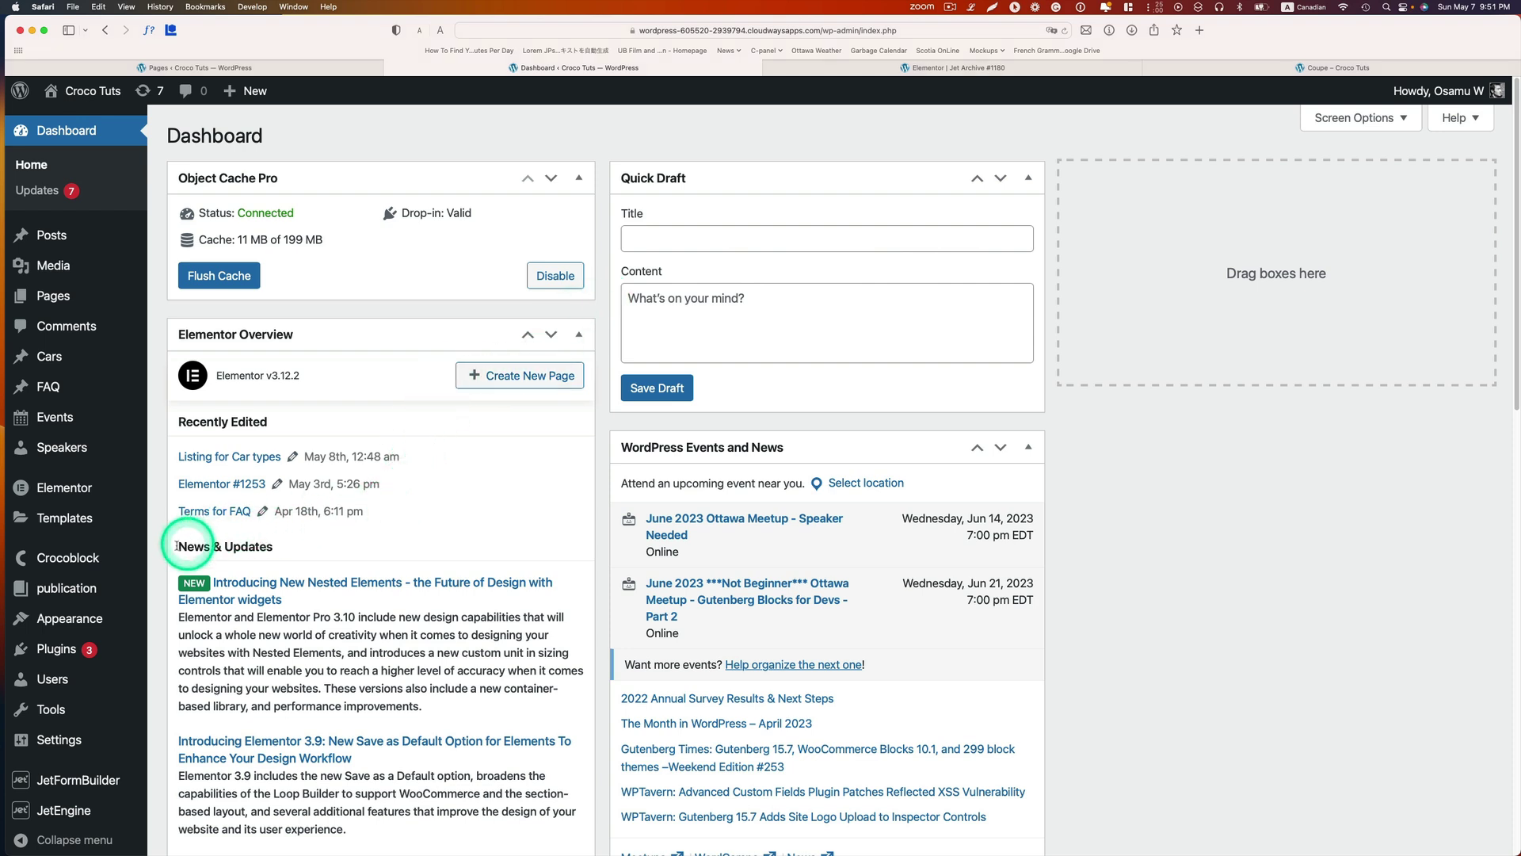
{"action": "mouse_move", "coordinate": [84, 561]}
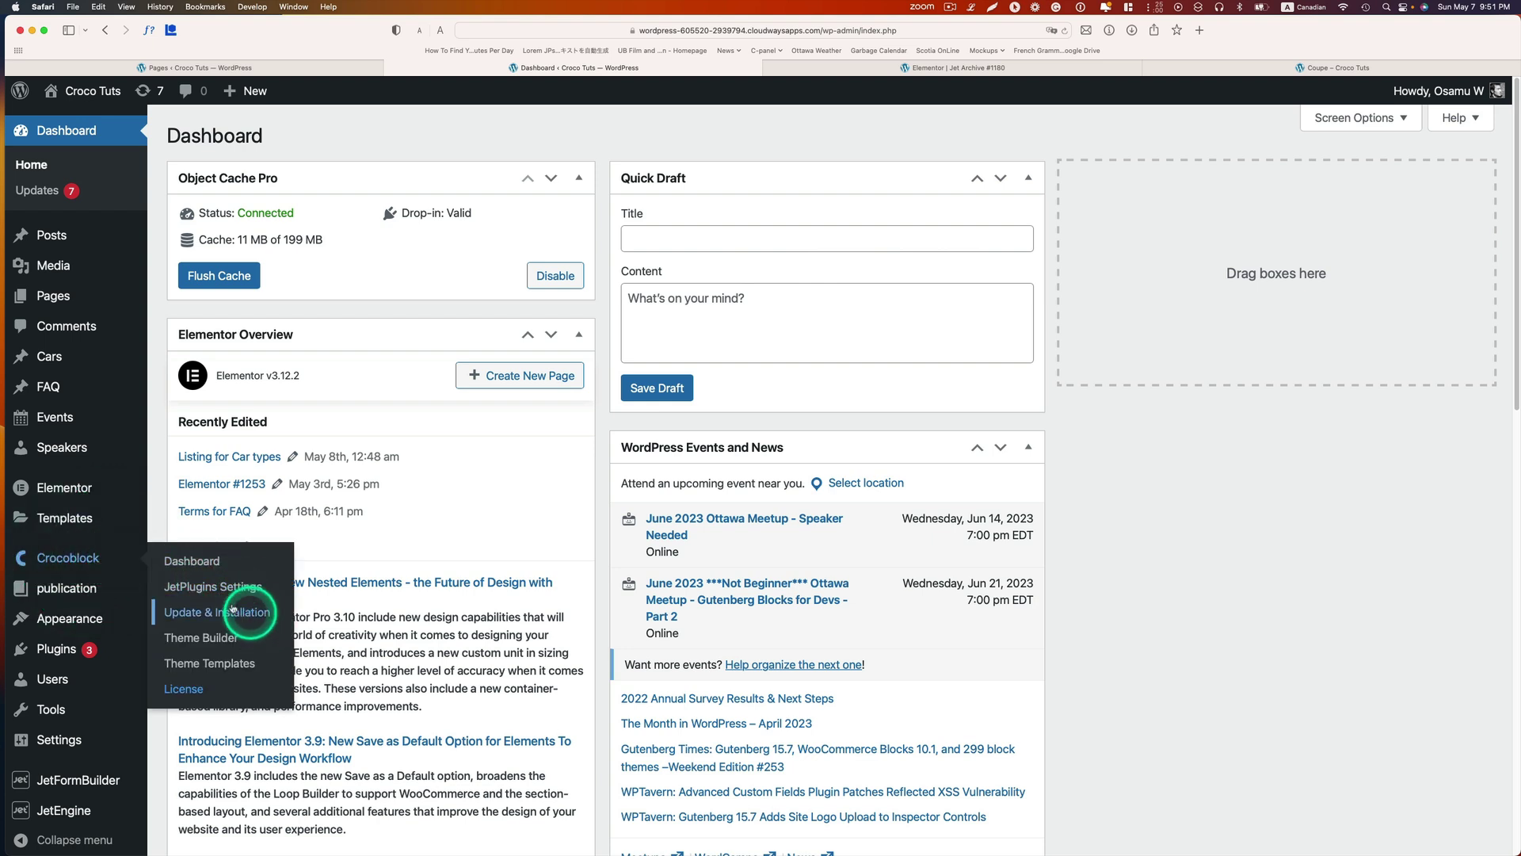
{"action": "left_click", "coordinate": [205, 567]}
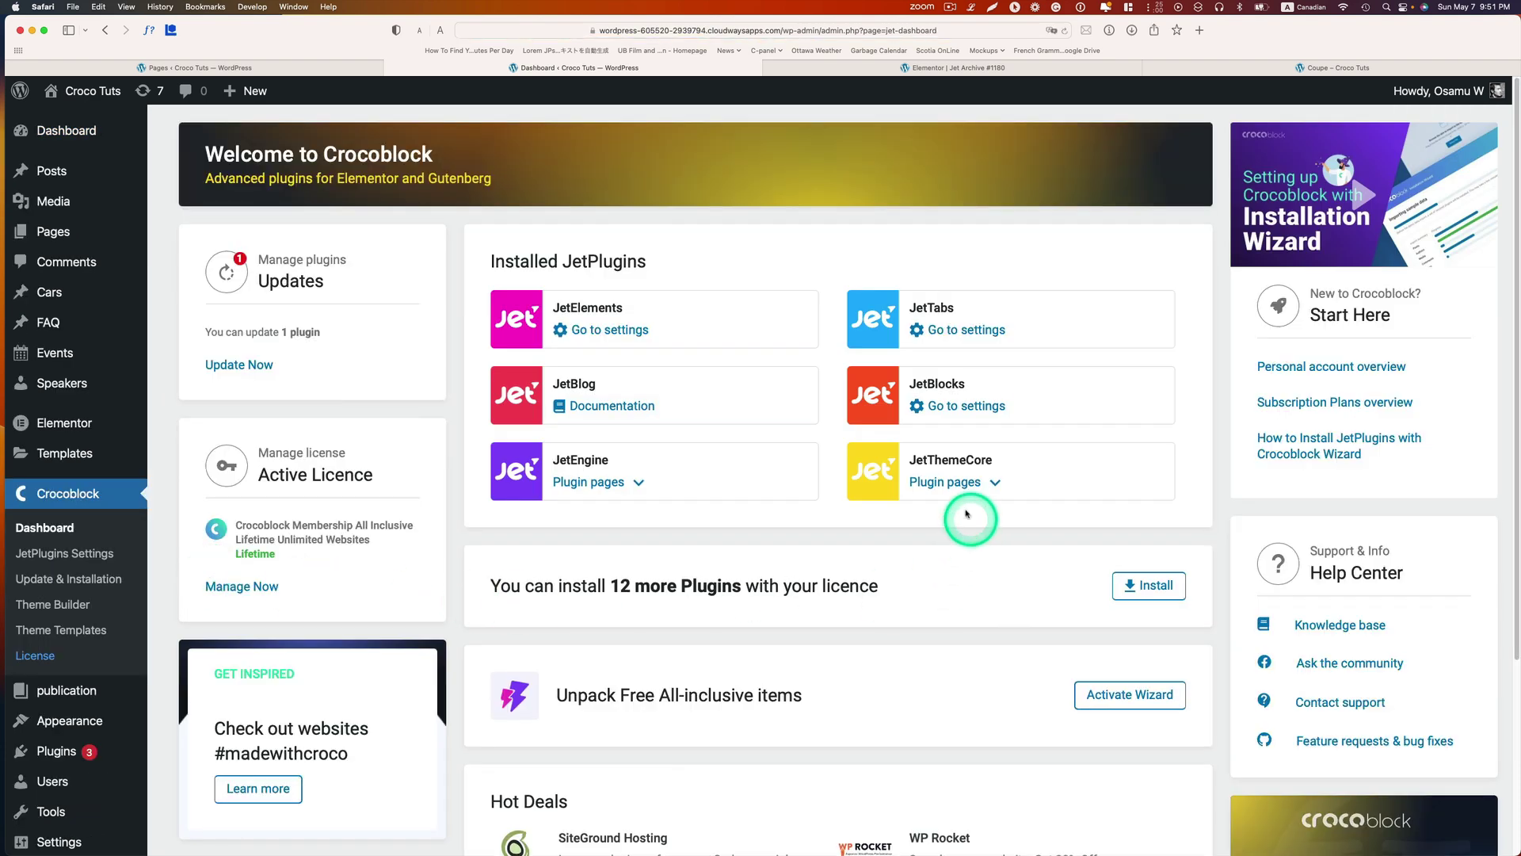
{"action": "left_click", "coordinate": [946, 481]}
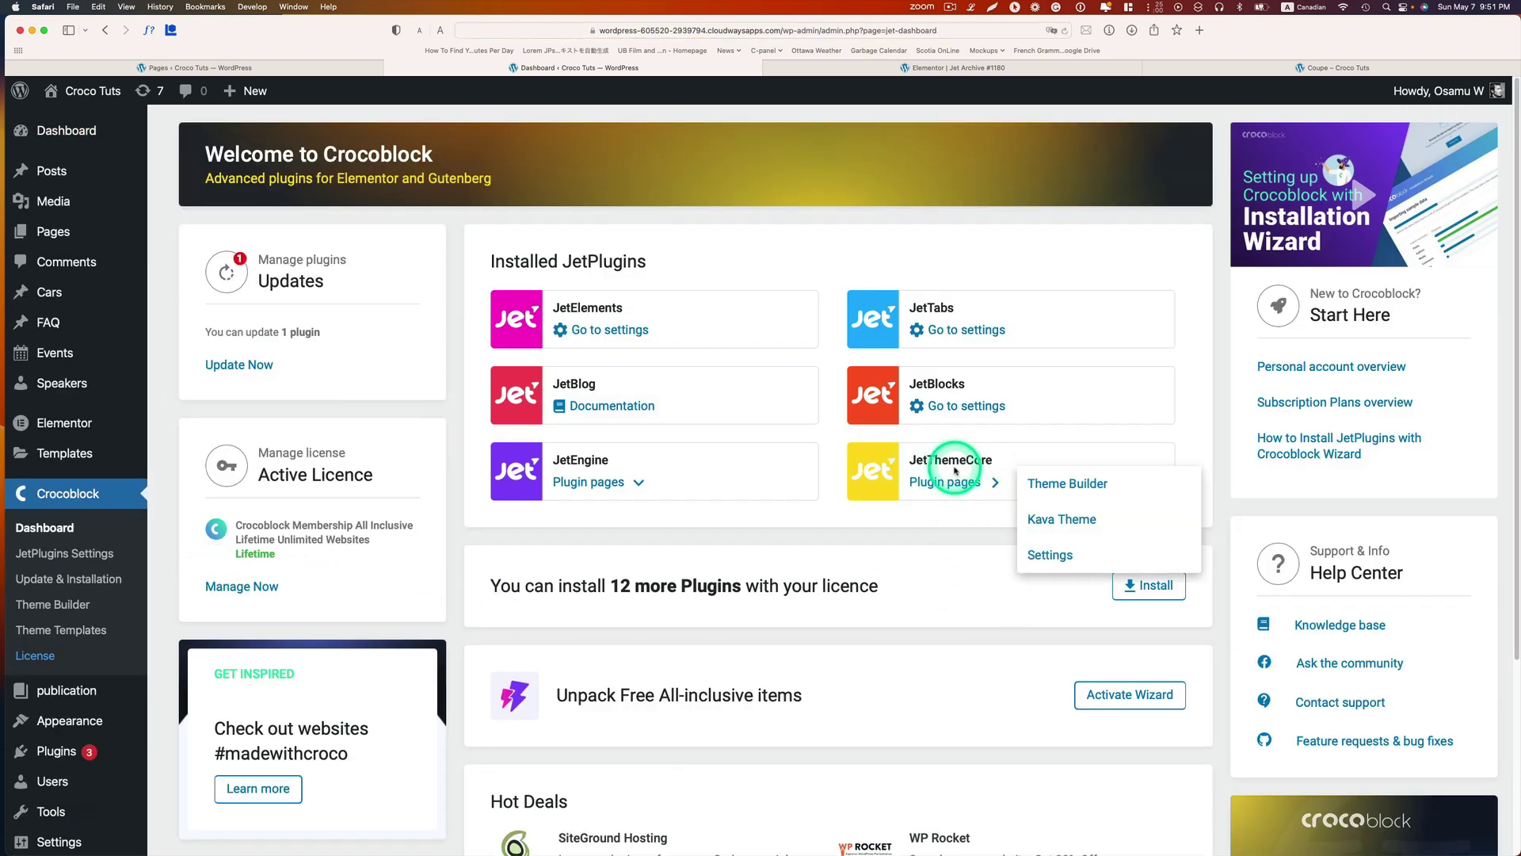
{"action": "left_click", "coordinate": [60, 605]}
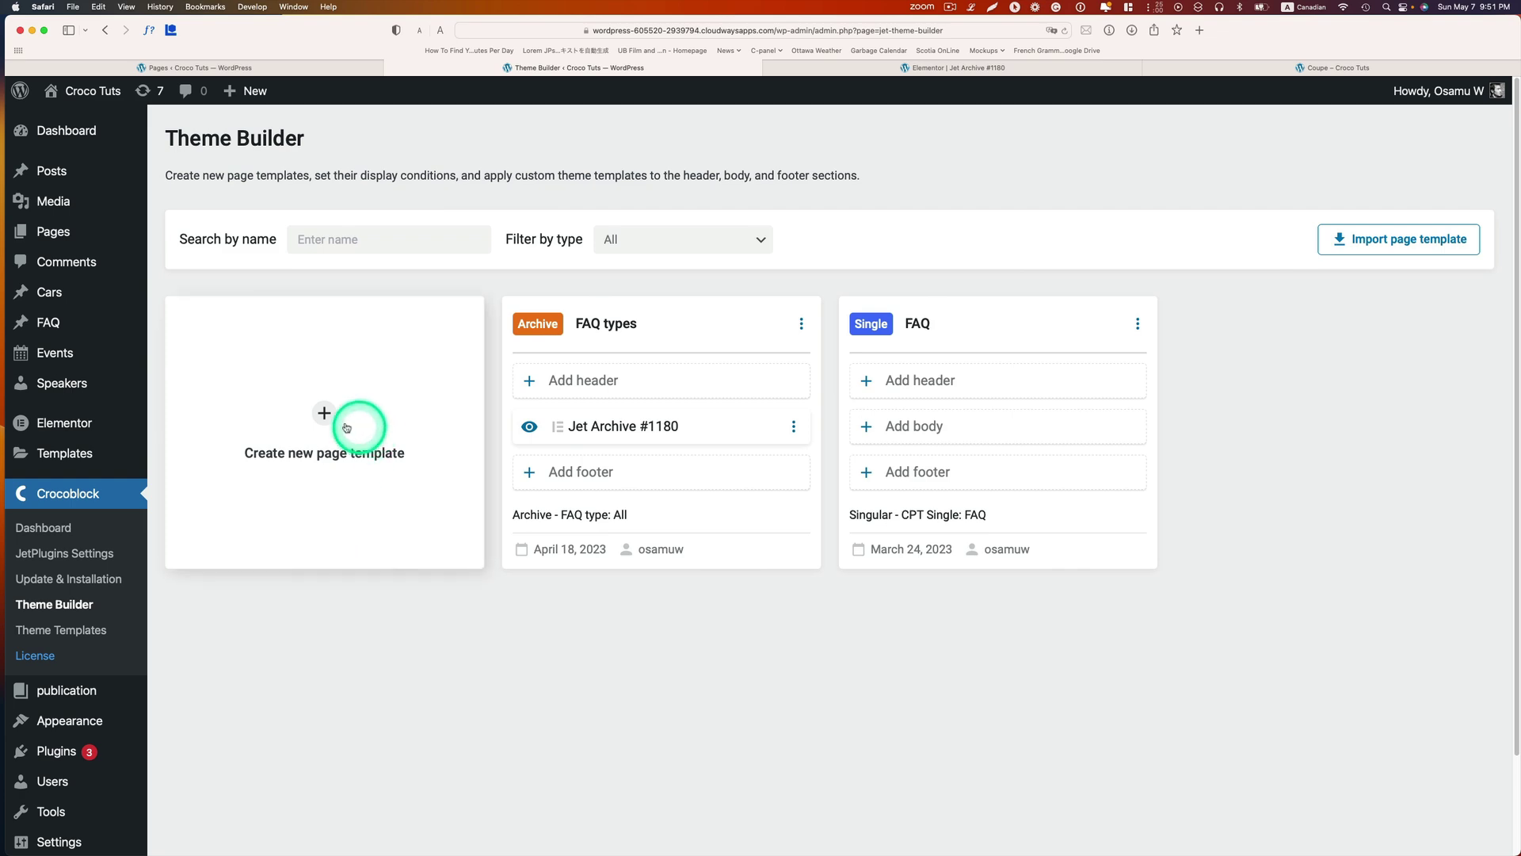
Create a new page template with the condition Include / Archive / All Cars Archives
{"action": "left_click", "coordinate": [319, 414]}
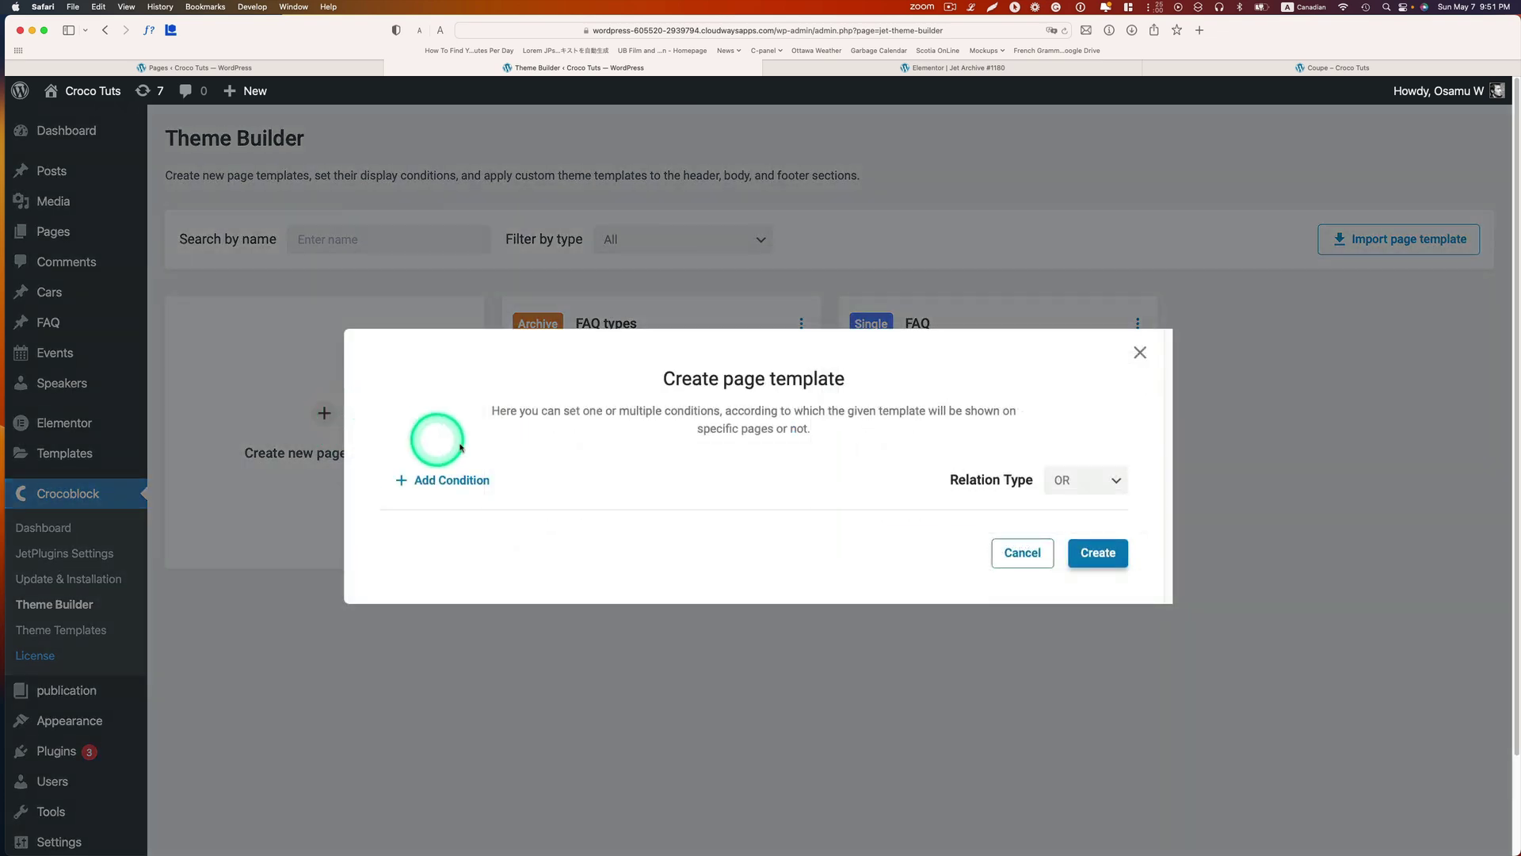
{"action": "left_click", "coordinate": [464, 481]}
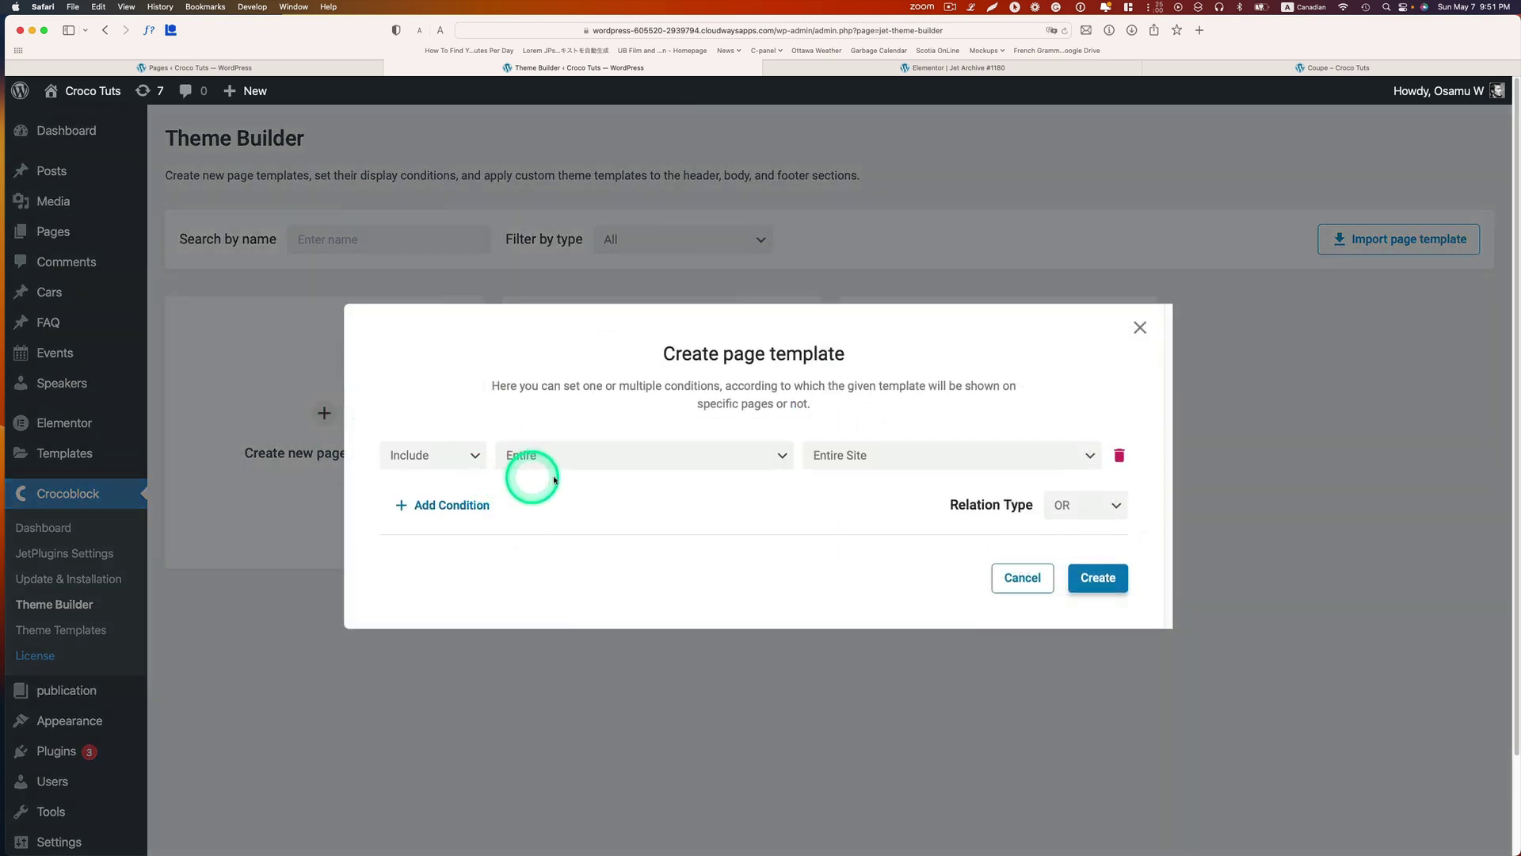
{"action": "left_click", "coordinate": [628, 458]}
{"action": "left_click", "coordinate": [534, 485]}
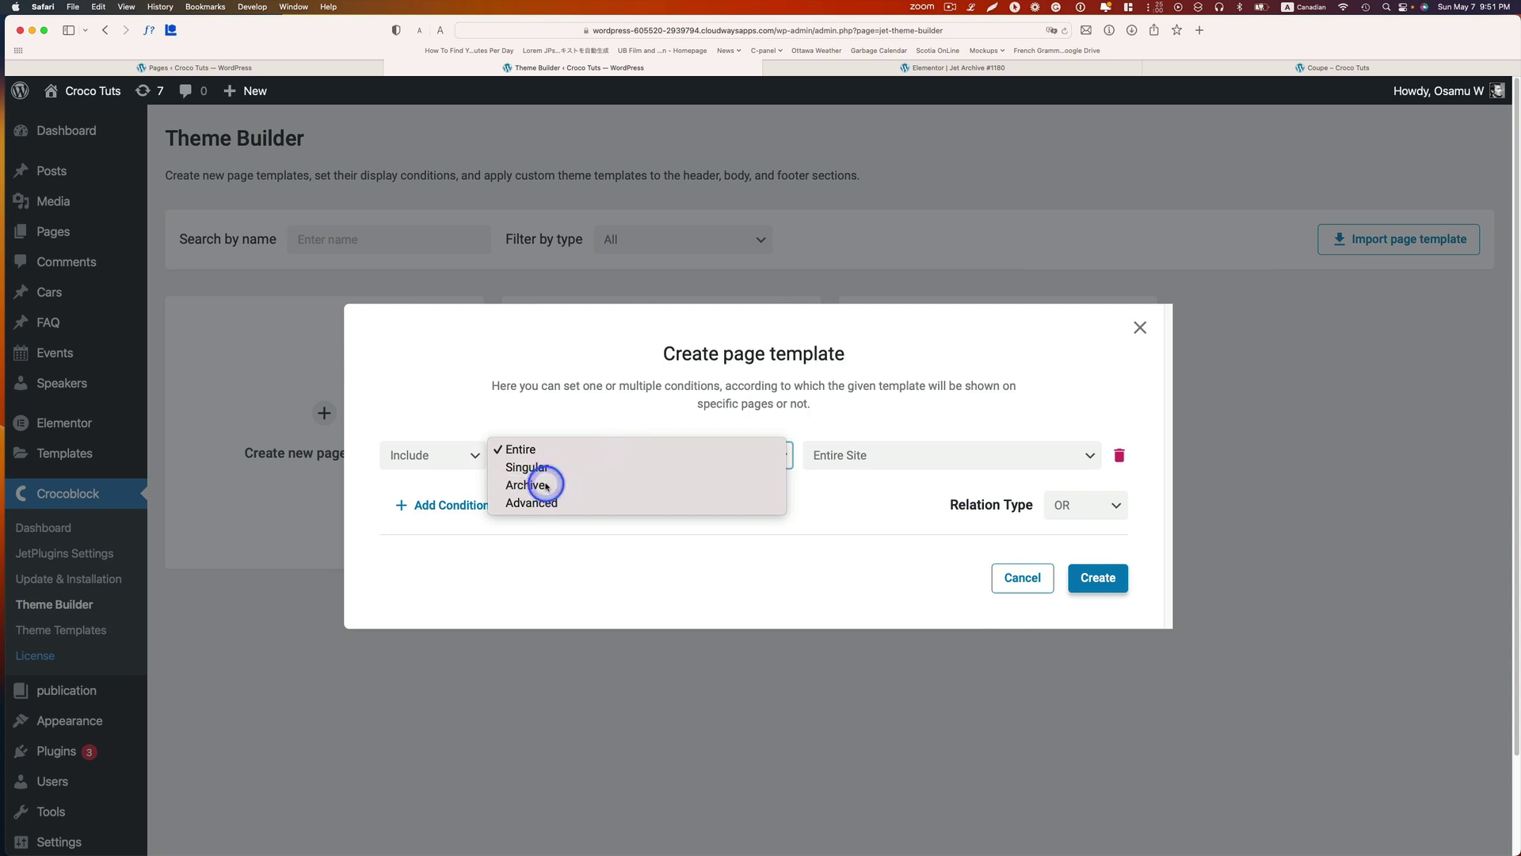
{"action": "left_click", "coordinate": [840, 464]}
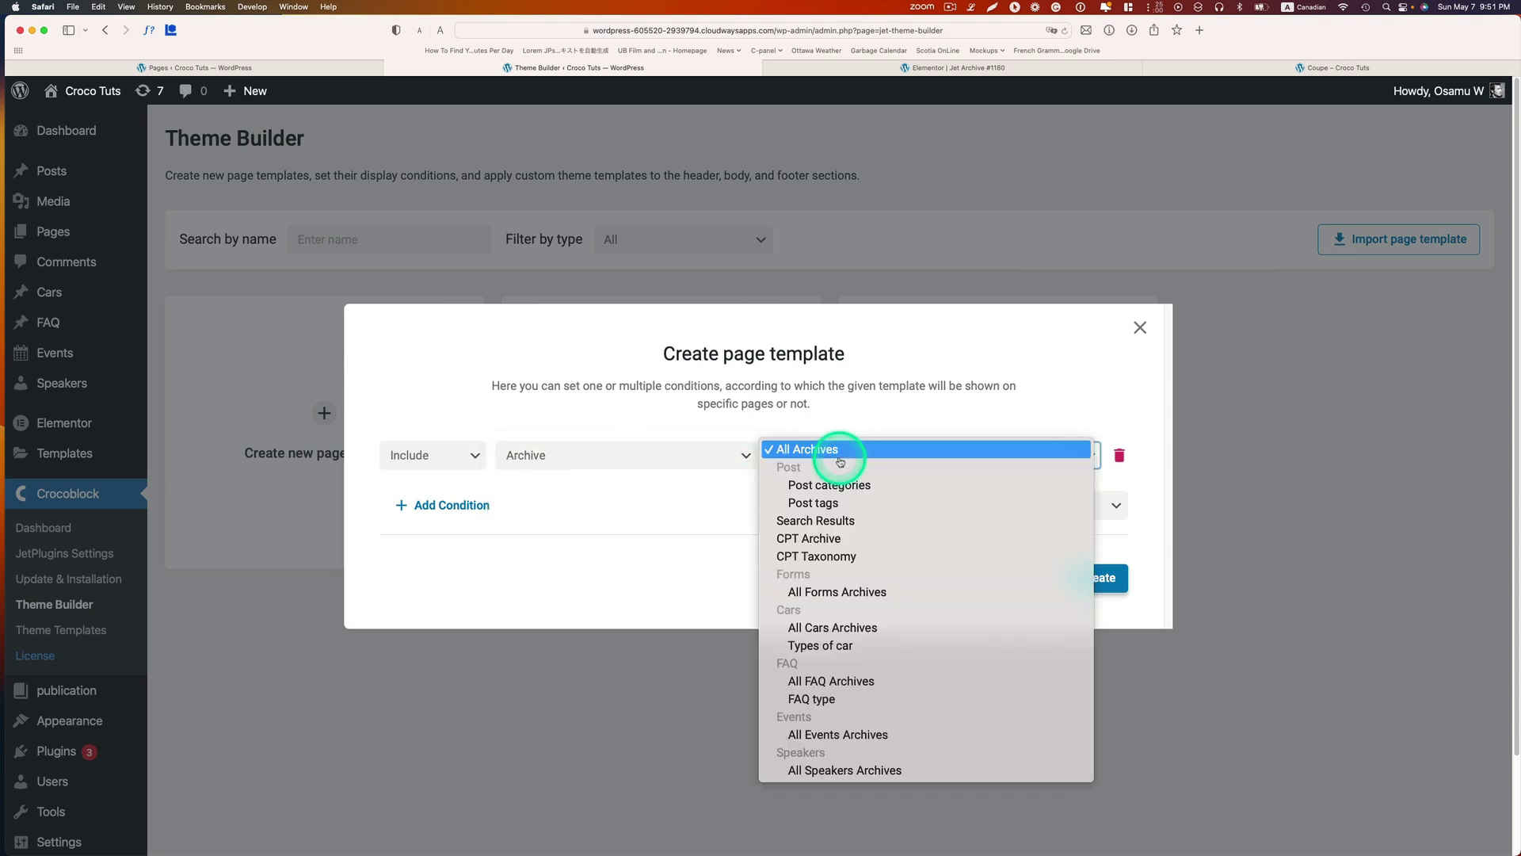
{"action": "left_click", "coordinate": [848, 628]}
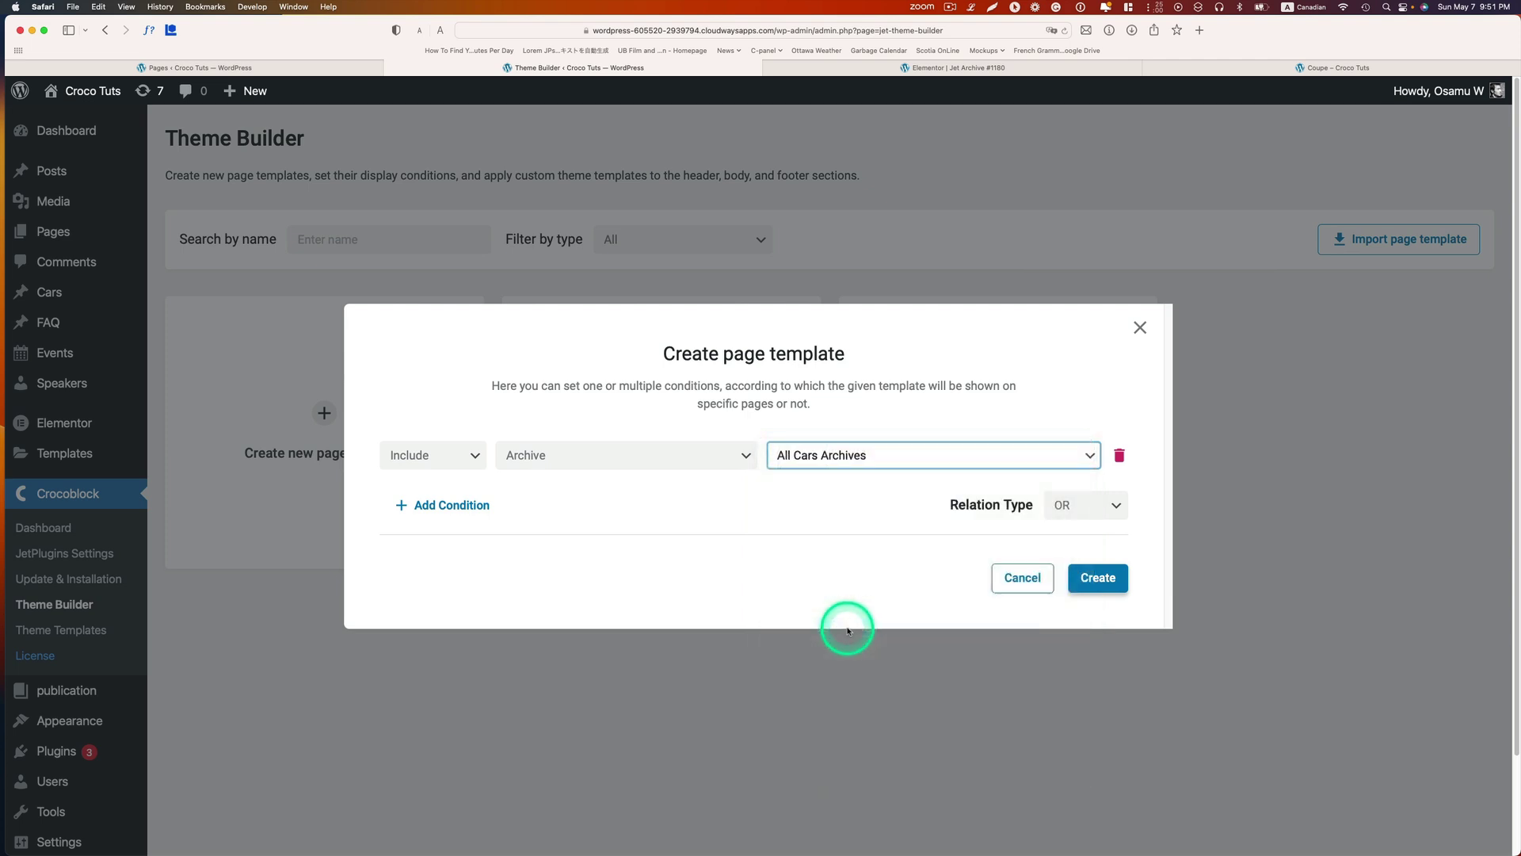
{"action": "left_click", "coordinate": [1088, 585]}
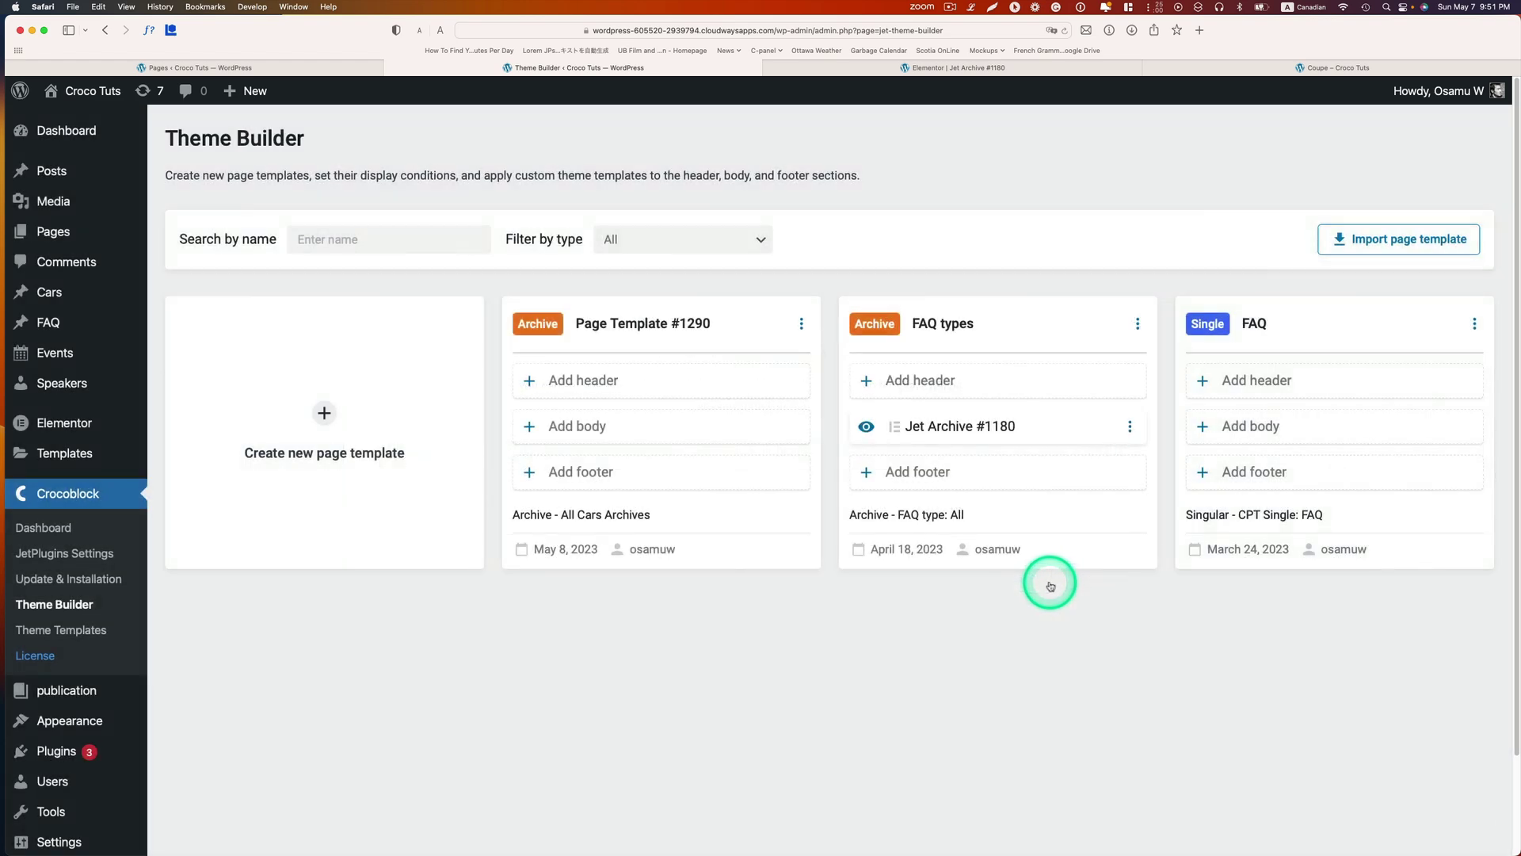
Add an Elementor body named 'Car archived page template' to template #1290 and open it in the editor
{"action": "left_click", "coordinate": [557, 428]}
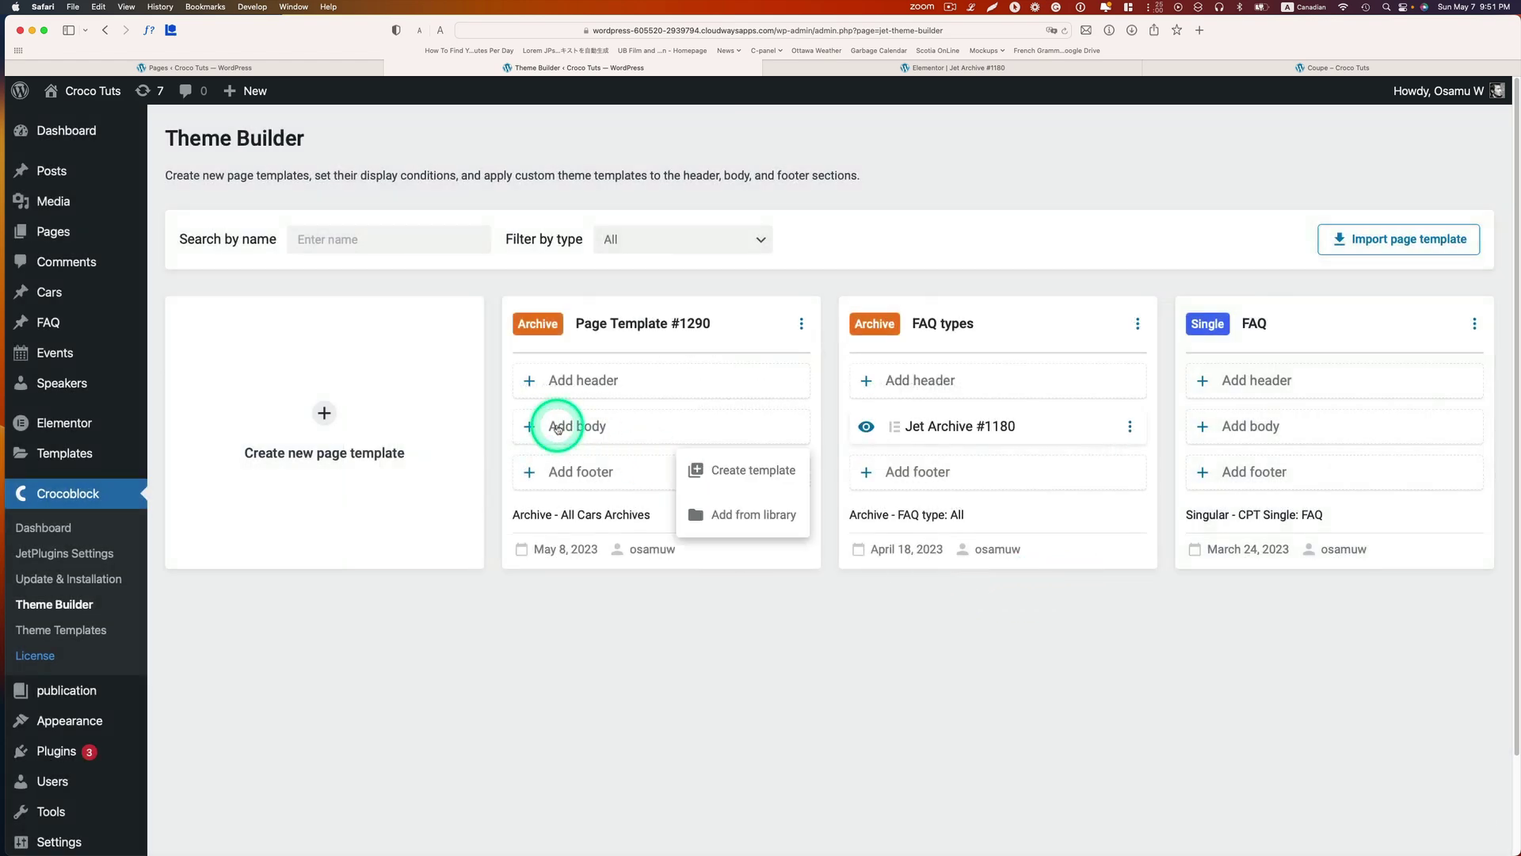
{"action": "left_click", "coordinate": [711, 471]}
{"action": "left_click", "coordinate": [687, 473]}
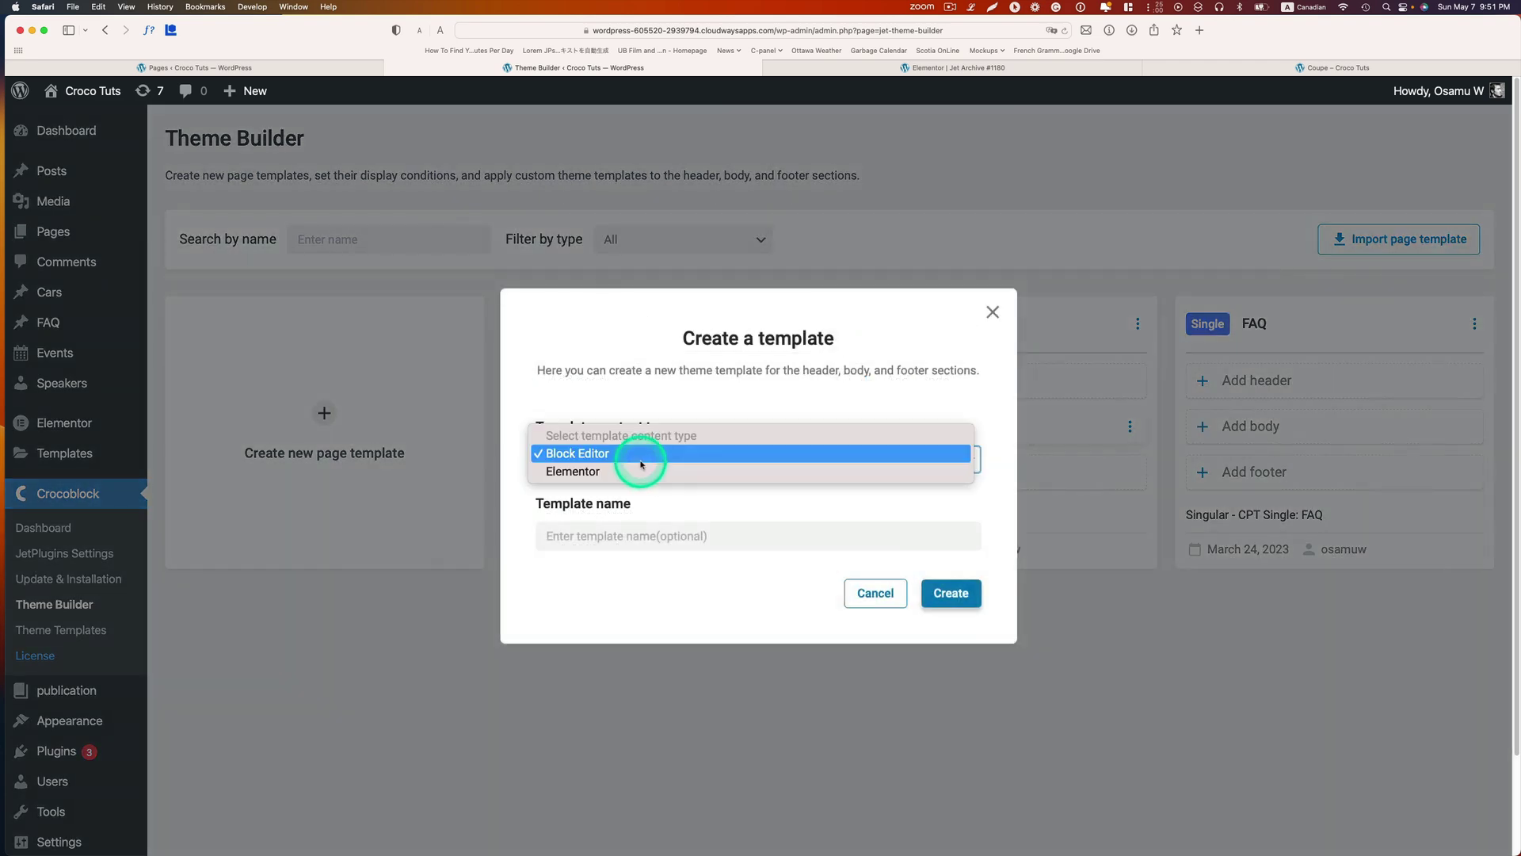
{"action": "left_click", "coordinate": [590, 475]}
{"action": "left_click", "coordinate": [665, 532]}
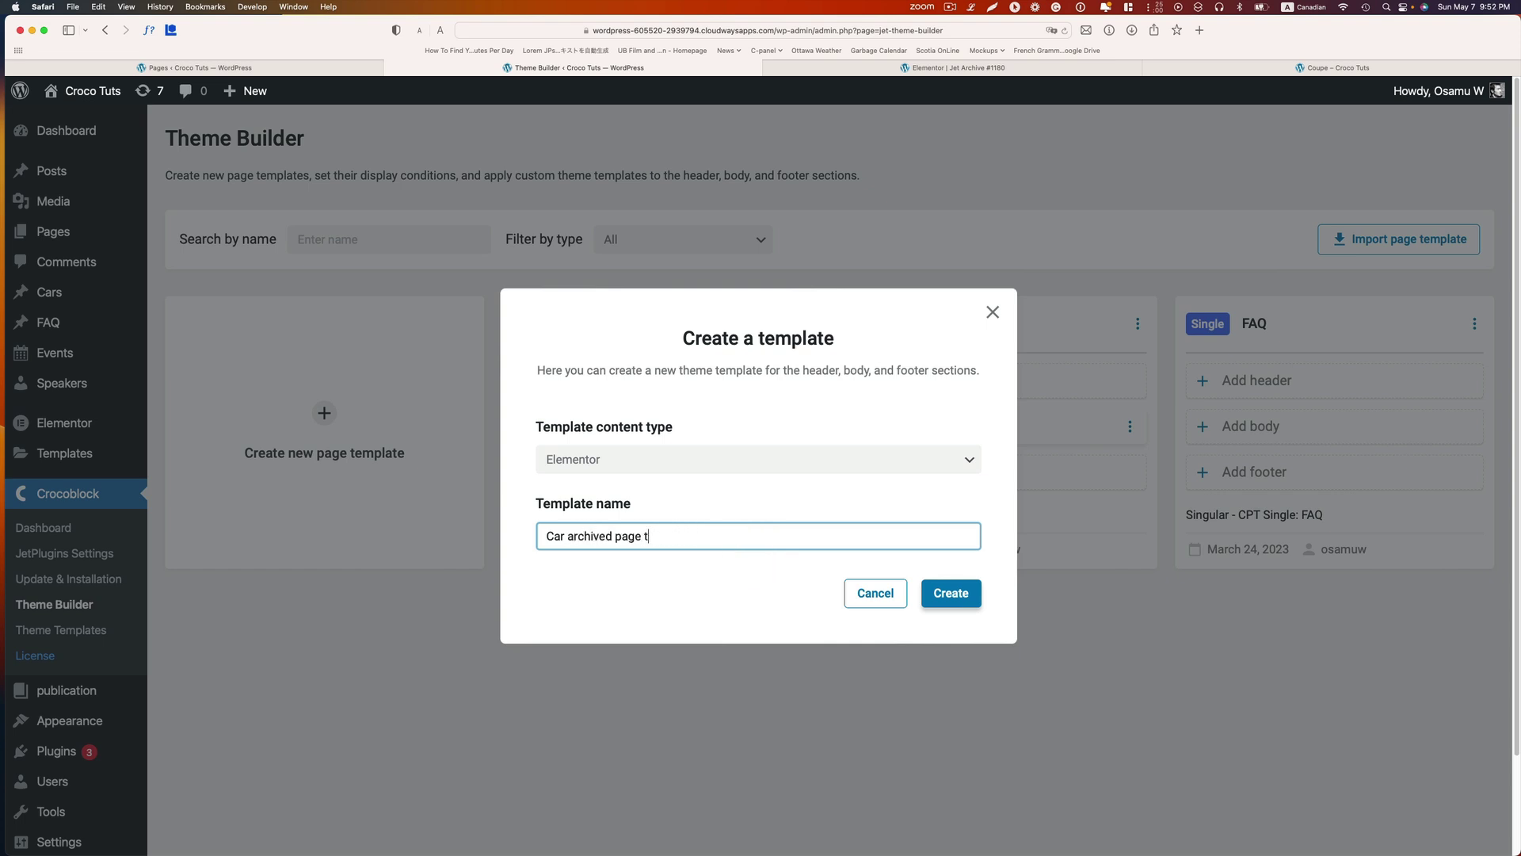
{"action": "left_click", "coordinate": [948, 592]}
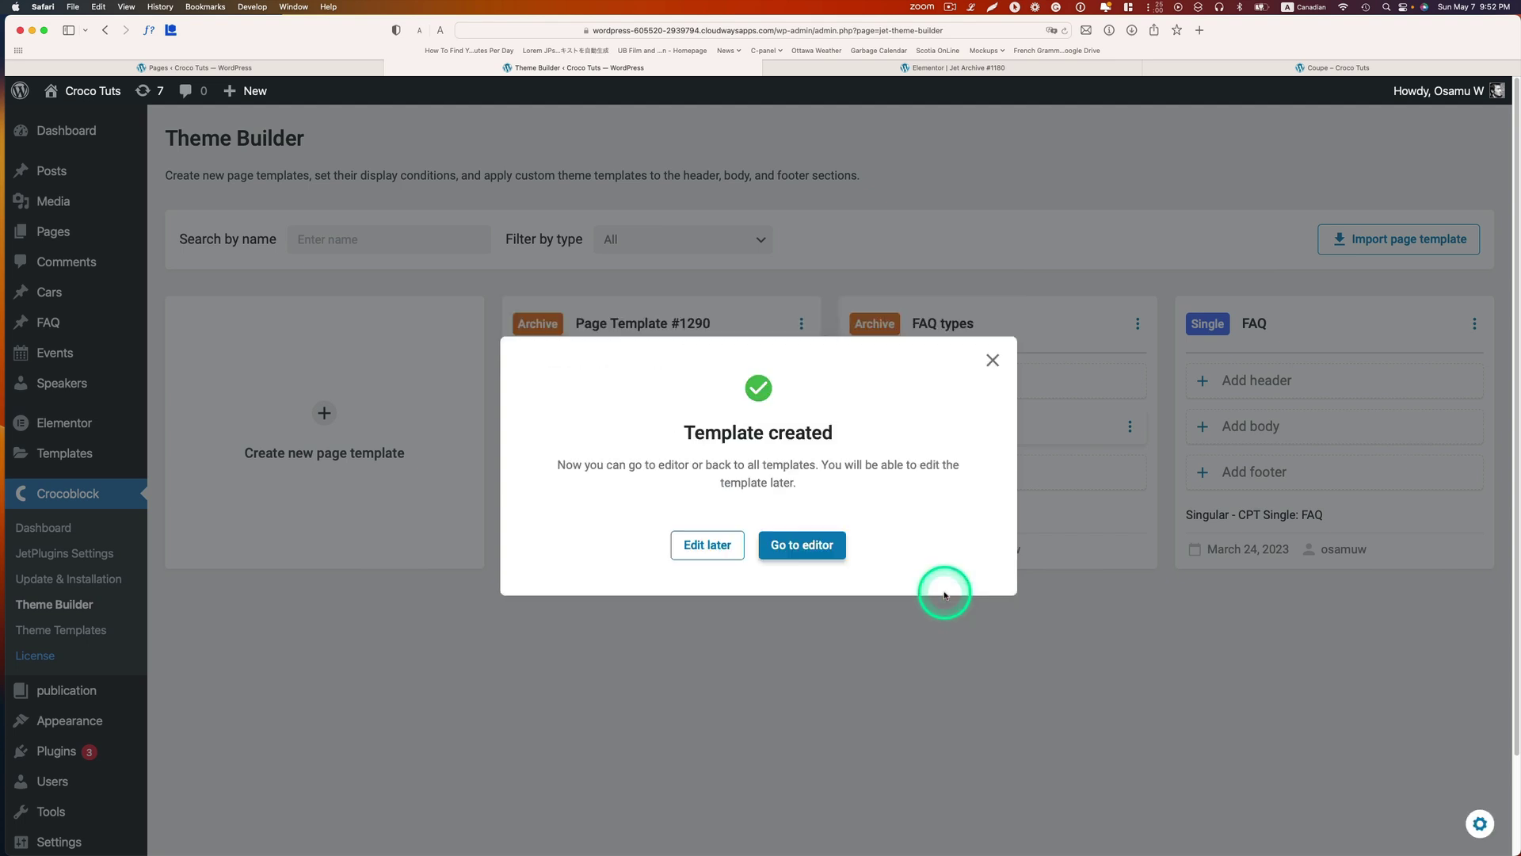
{"action": "left_click", "coordinate": [816, 549]}
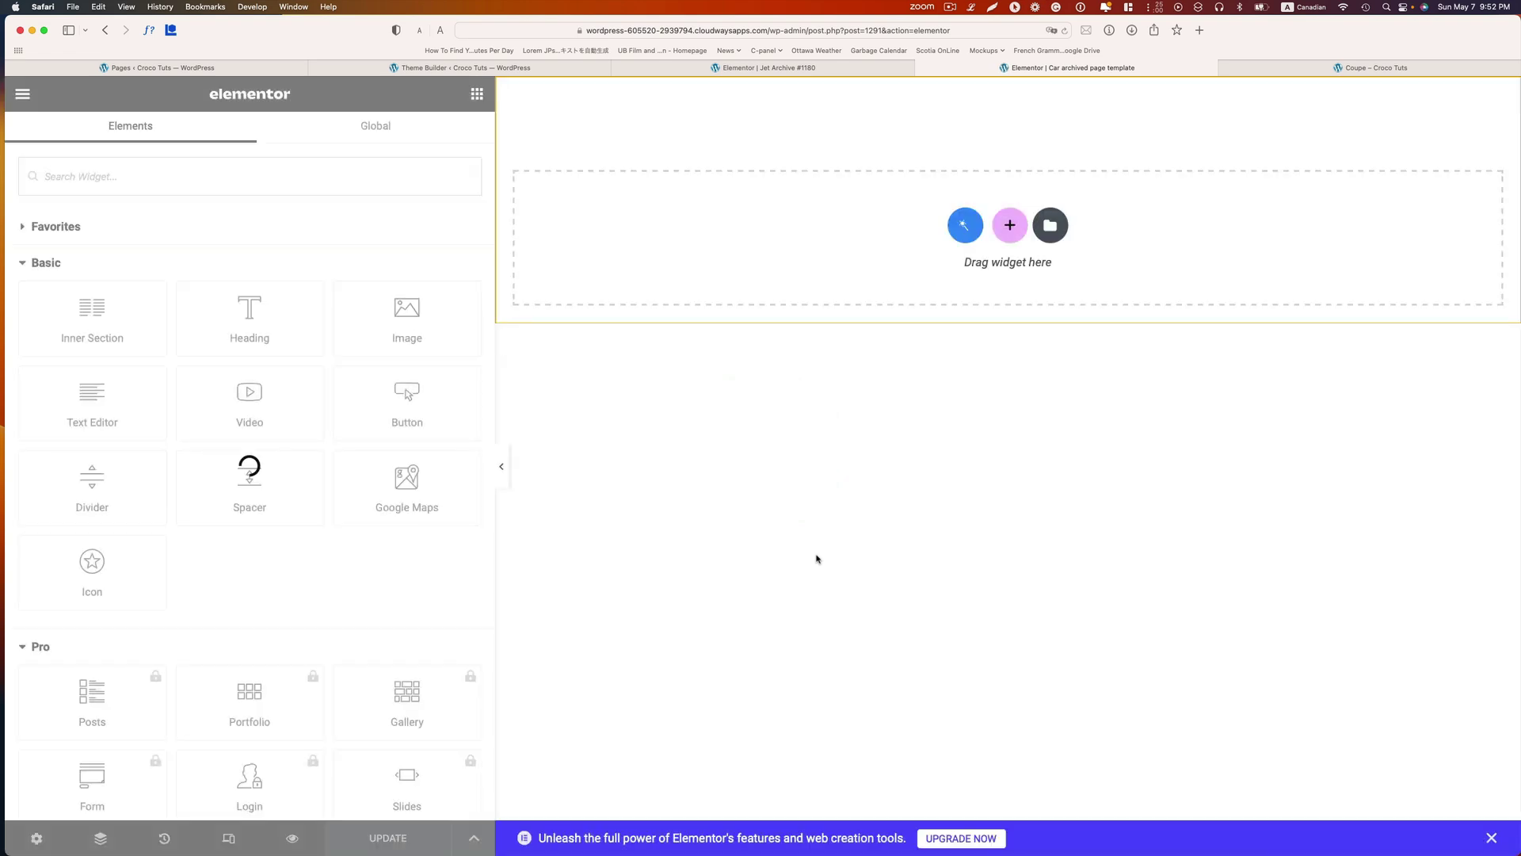
Place a Listing Grid on the canvas showing the Cars (CPT) listing
{"action": "left_click", "coordinate": [382, 183]}
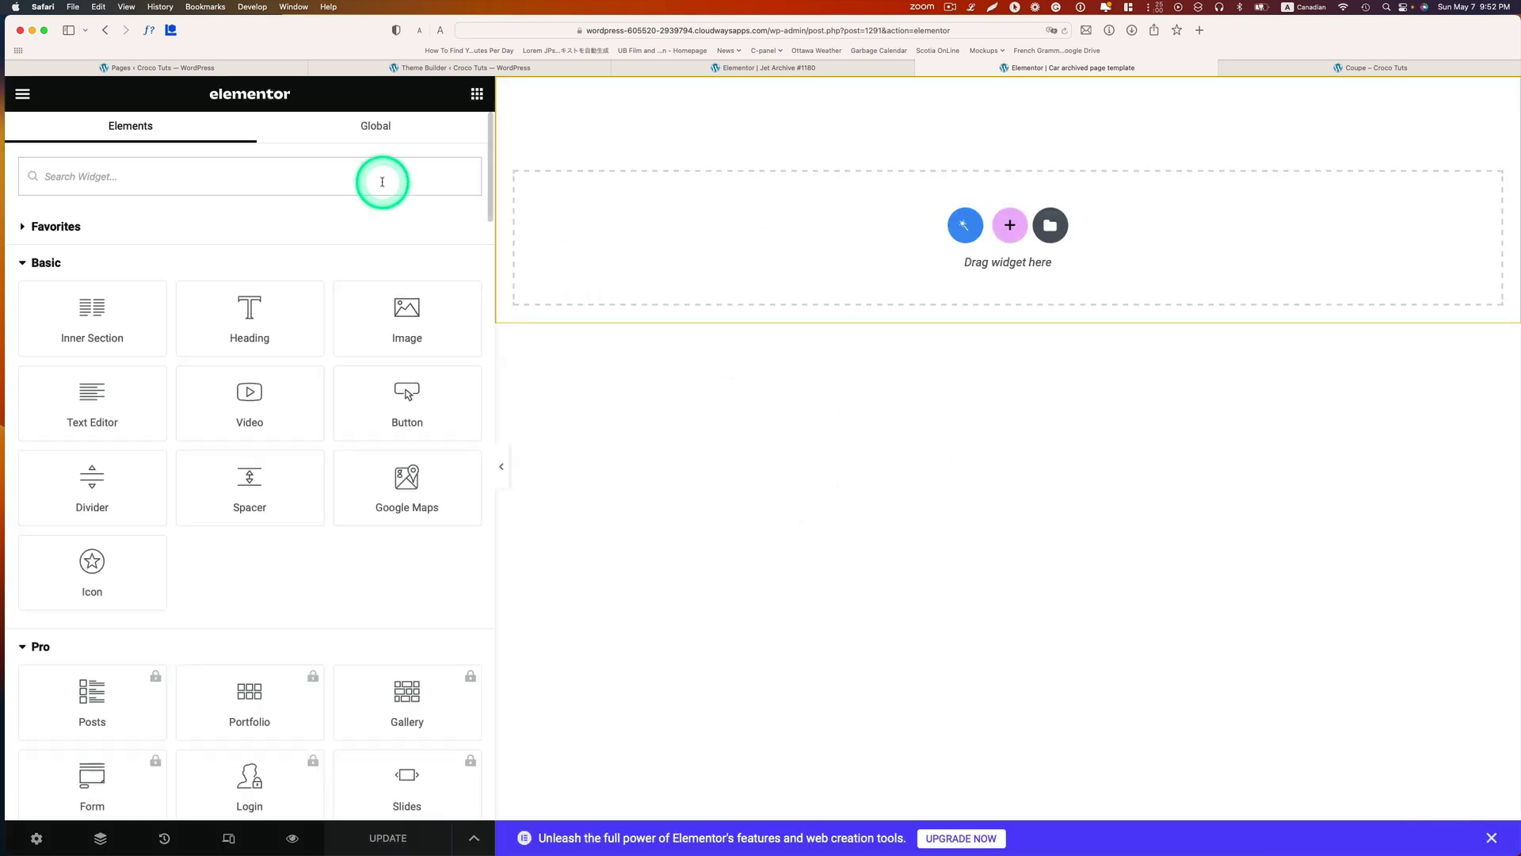
{"action": "type", "text": "list"}
{"action": "left_click_drag", "start_coordinate": [258, 347], "coordinate": [1036, 242]}
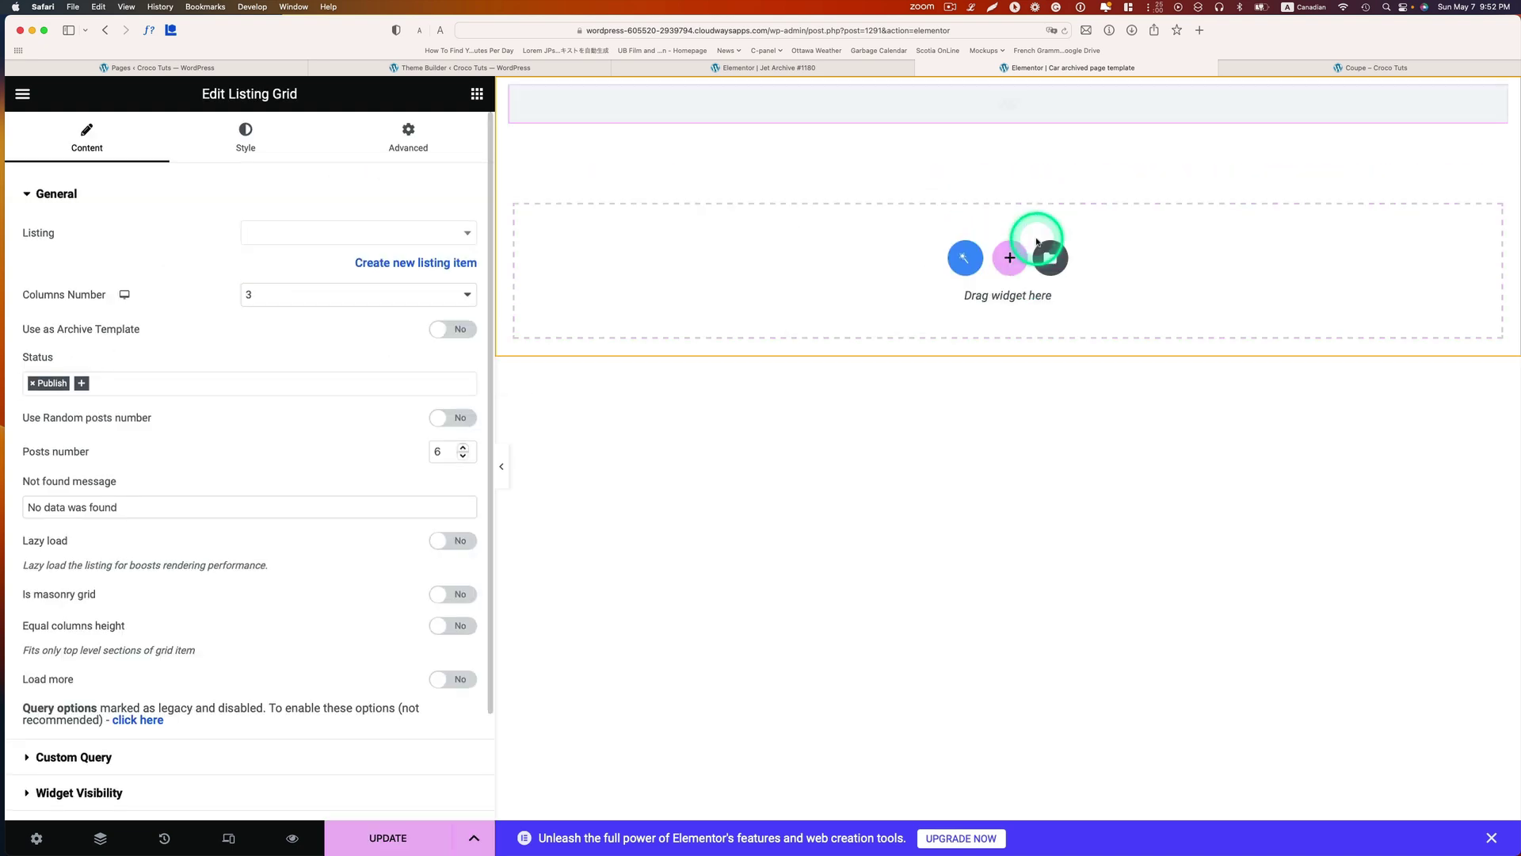
{"action": "left_click", "coordinate": [286, 234]}
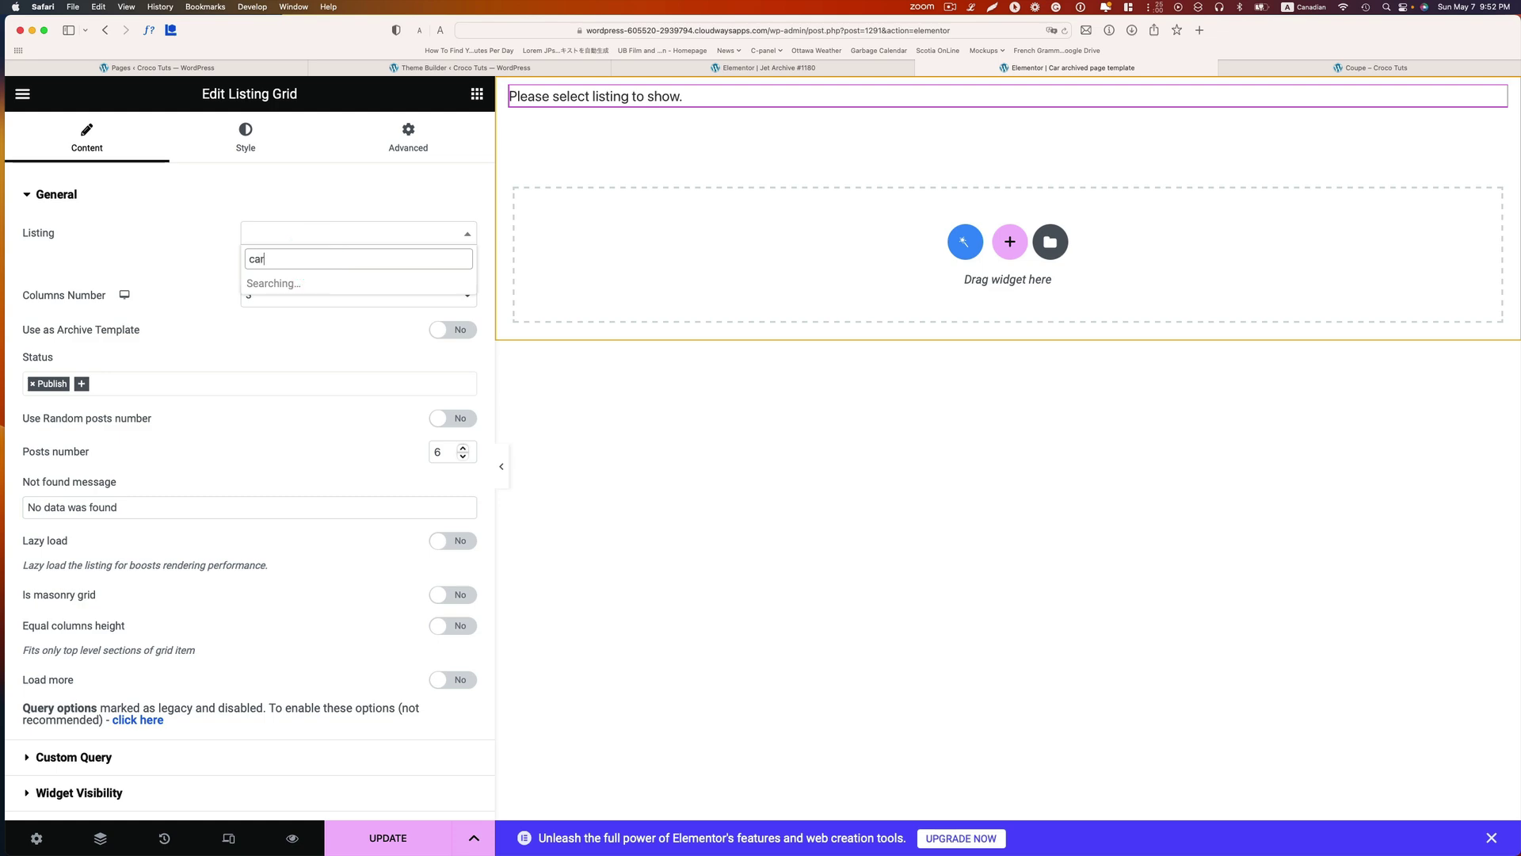
{"action": "left_click", "coordinate": [293, 283]}
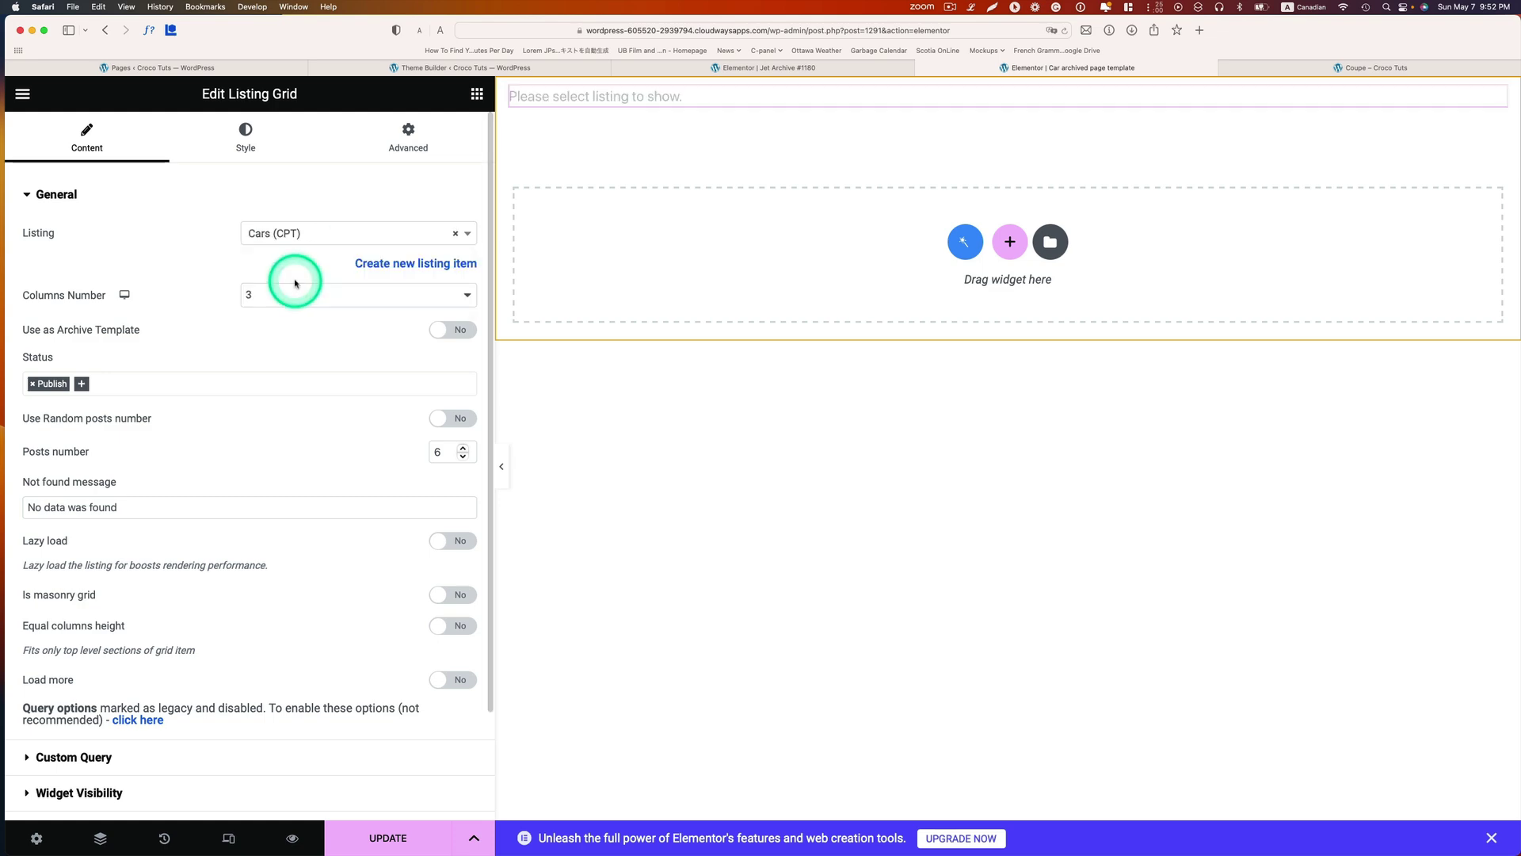
Set the grid's Posts number to 15 and turn on Use as Archive Template
{"action": "scroll", "coordinate": [1097, 449], "scroll_direction": "down", "scroll_amount": 5}
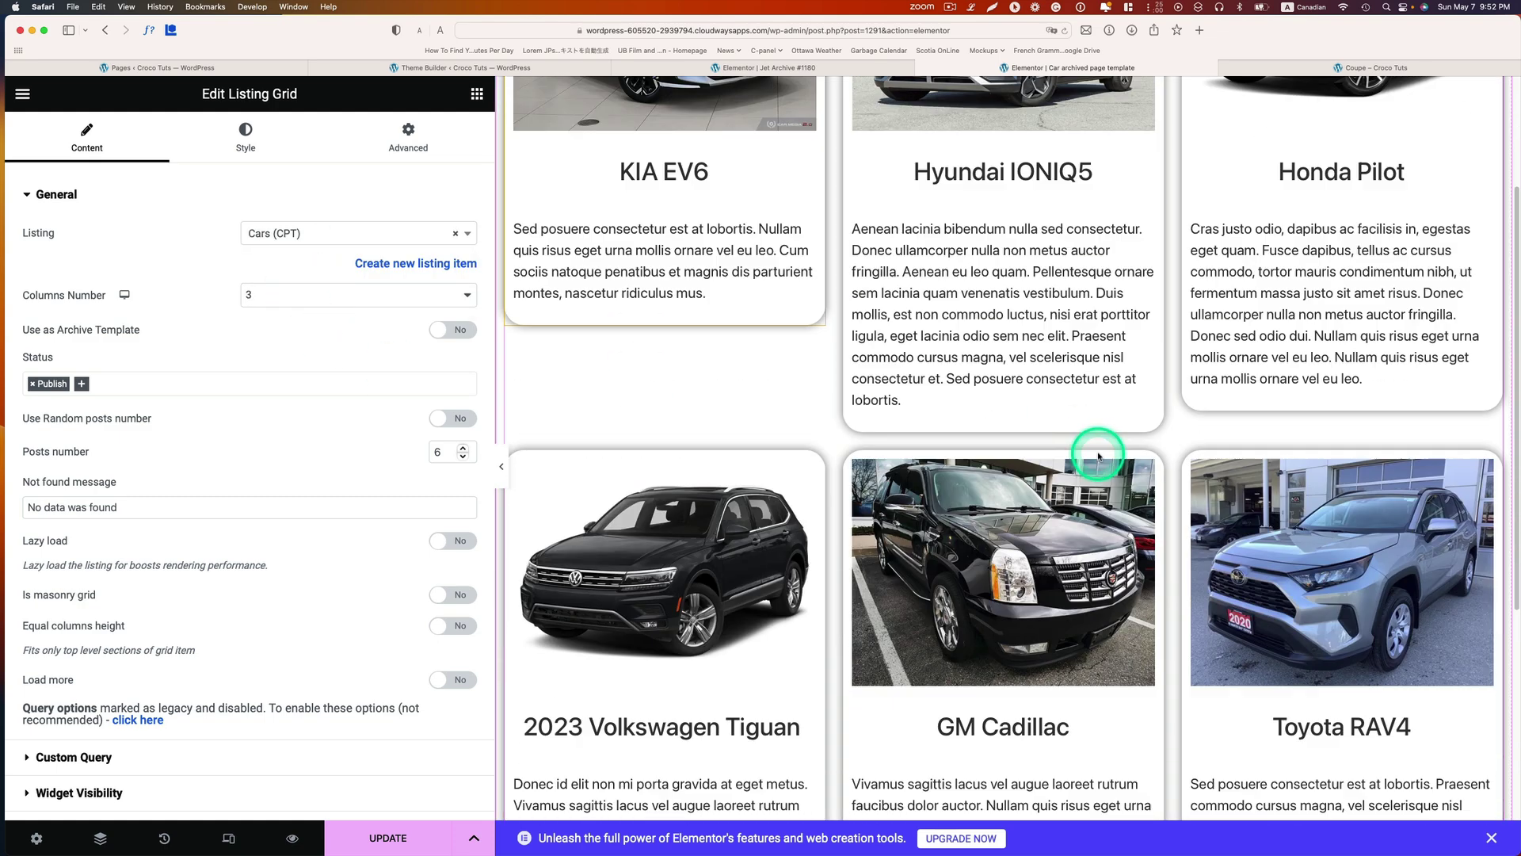
{"action": "scroll", "coordinate": [1096, 456], "scroll_direction": "down", "scroll_amount": 3}
{"action": "scroll", "coordinate": [1094, 451], "scroll_direction": "up", "scroll_amount": 6}
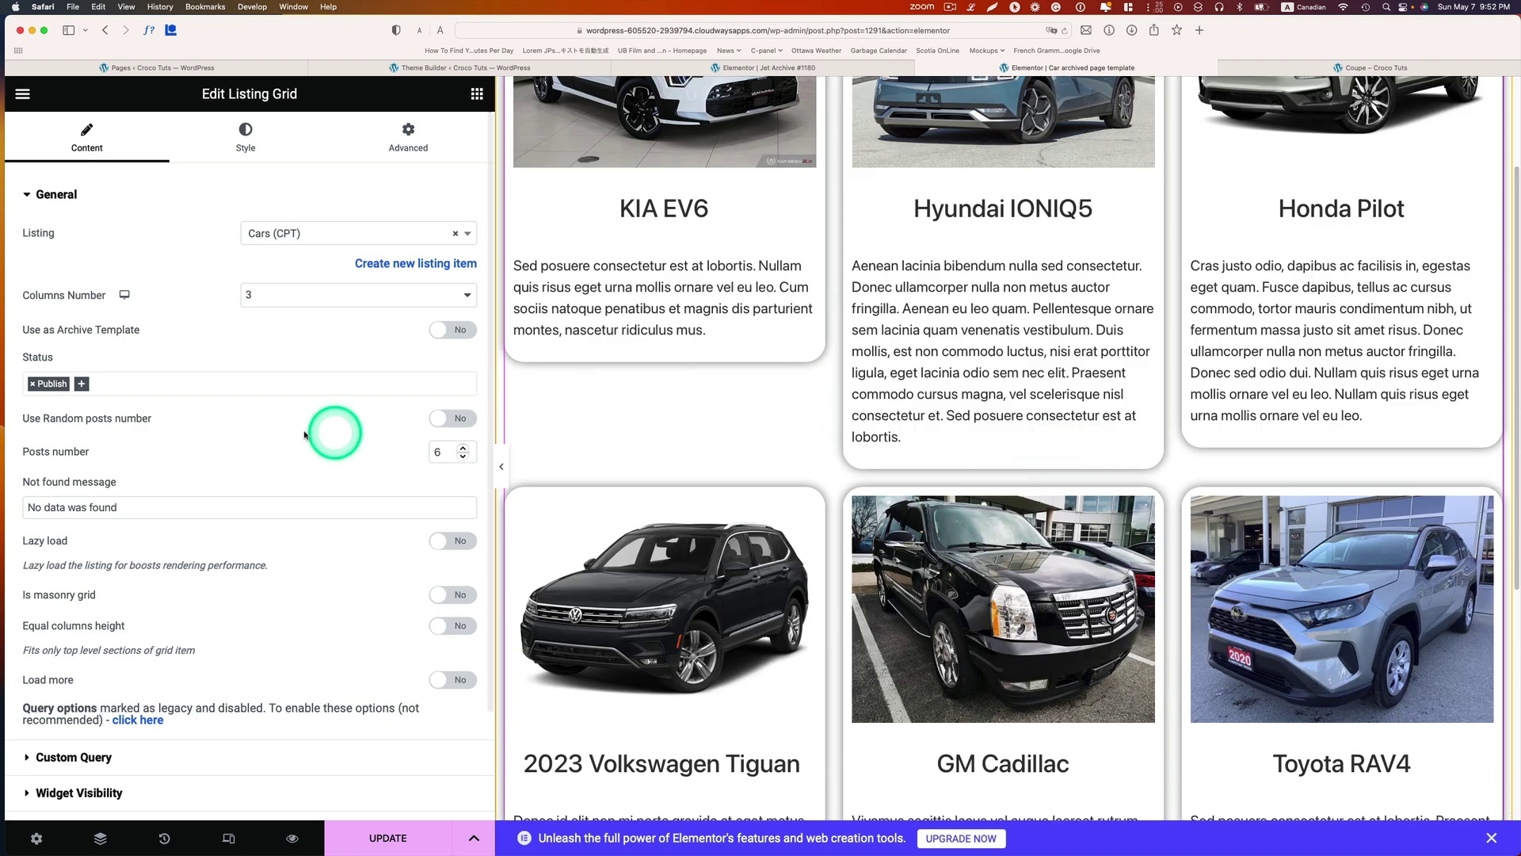
{"action": "double_click", "coordinate": [442, 451]}
{"action": "type", "text": "15"}
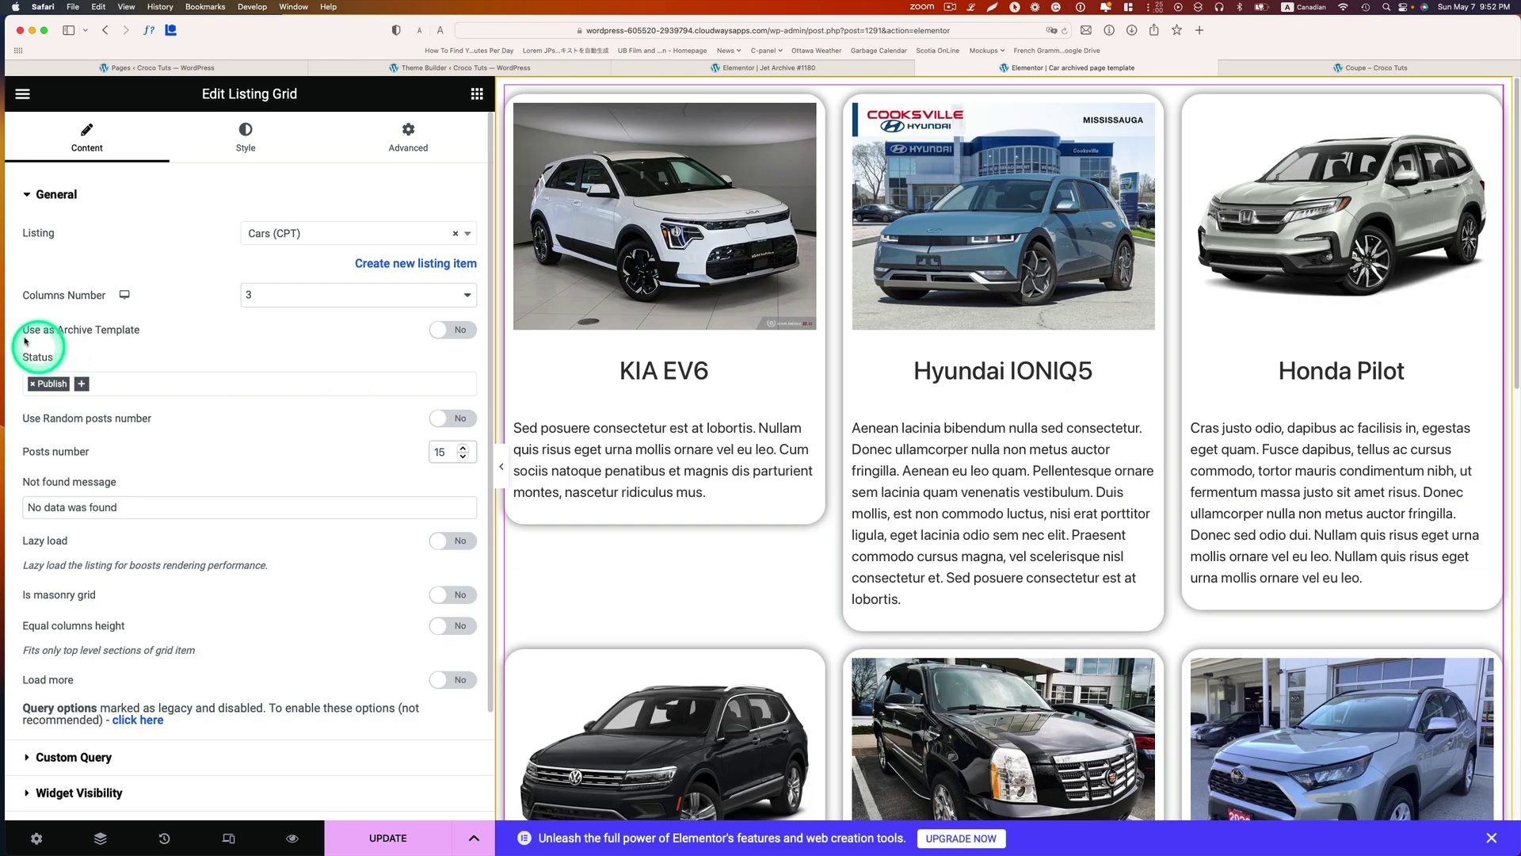
{"action": "left_click", "coordinate": [448, 329]}
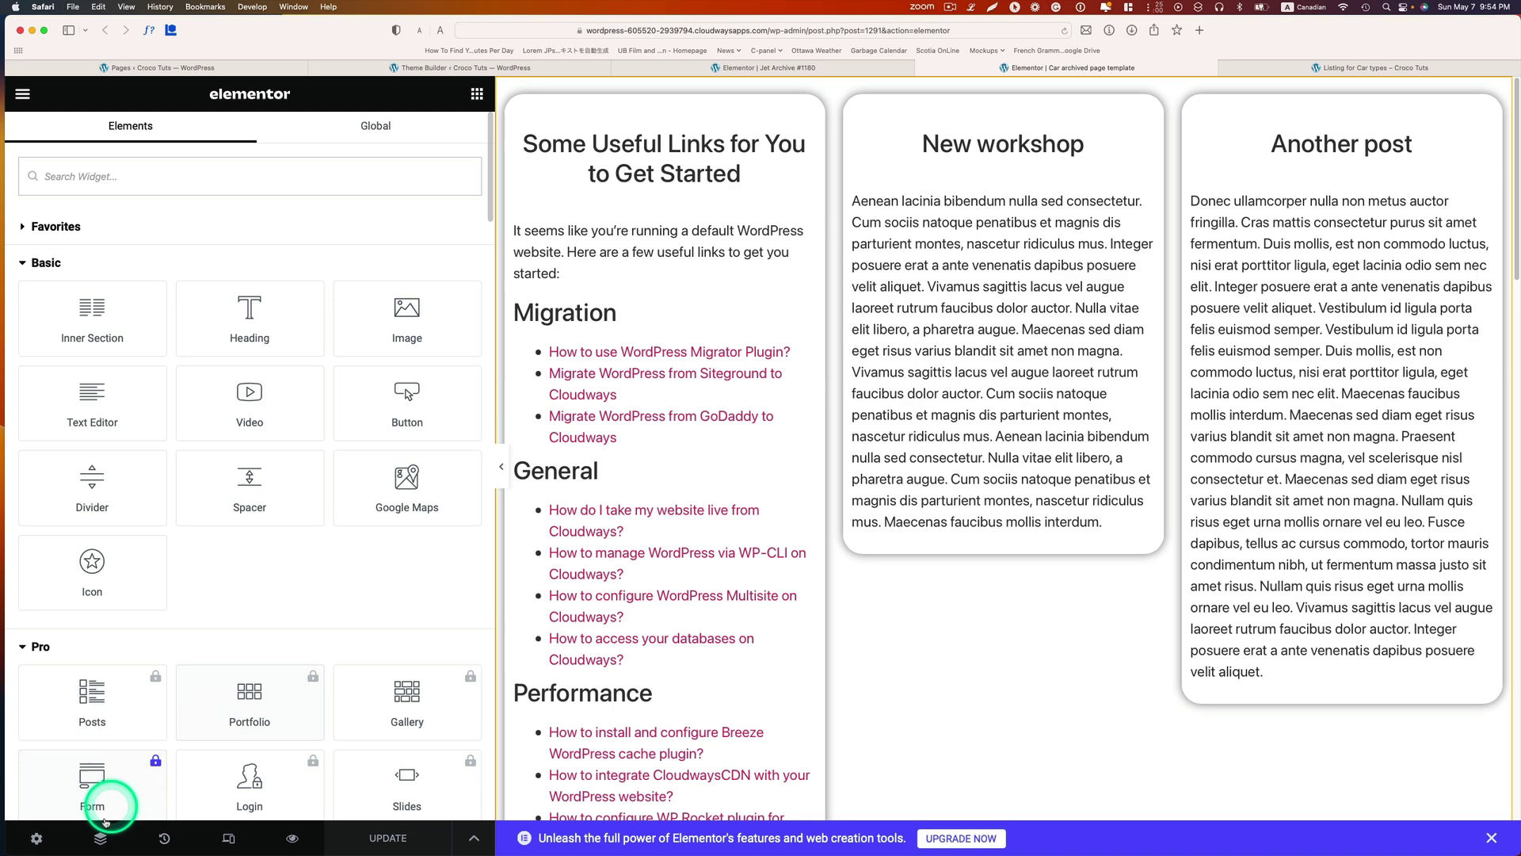
Set the template's preview Post Type to Cars in Preview Settings and save
{"action": "left_click", "coordinate": [35, 839]}
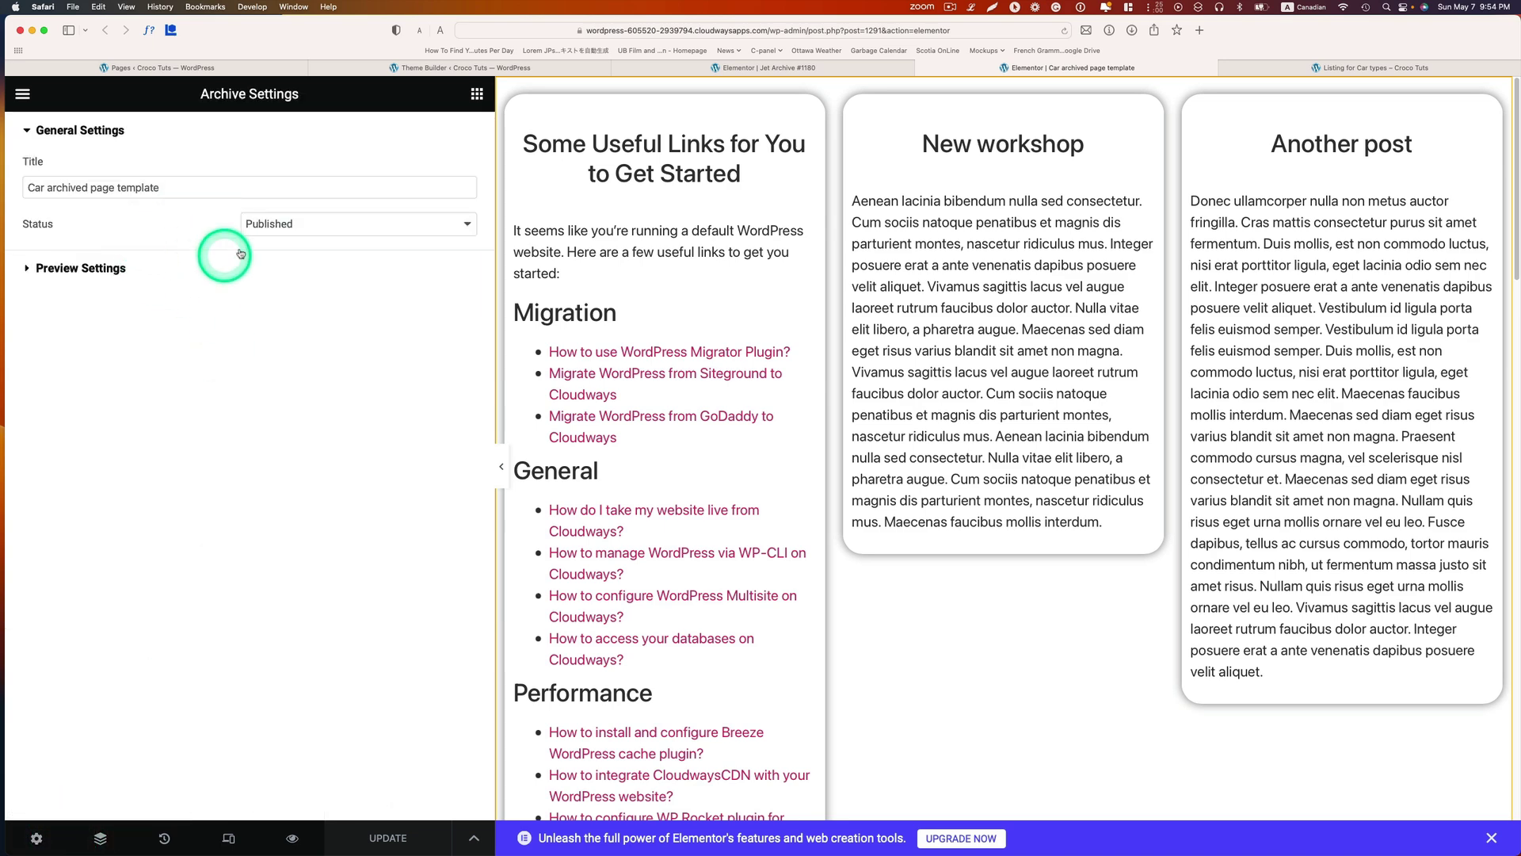
{"action": "left_click", "coordinate": [185, 269]}
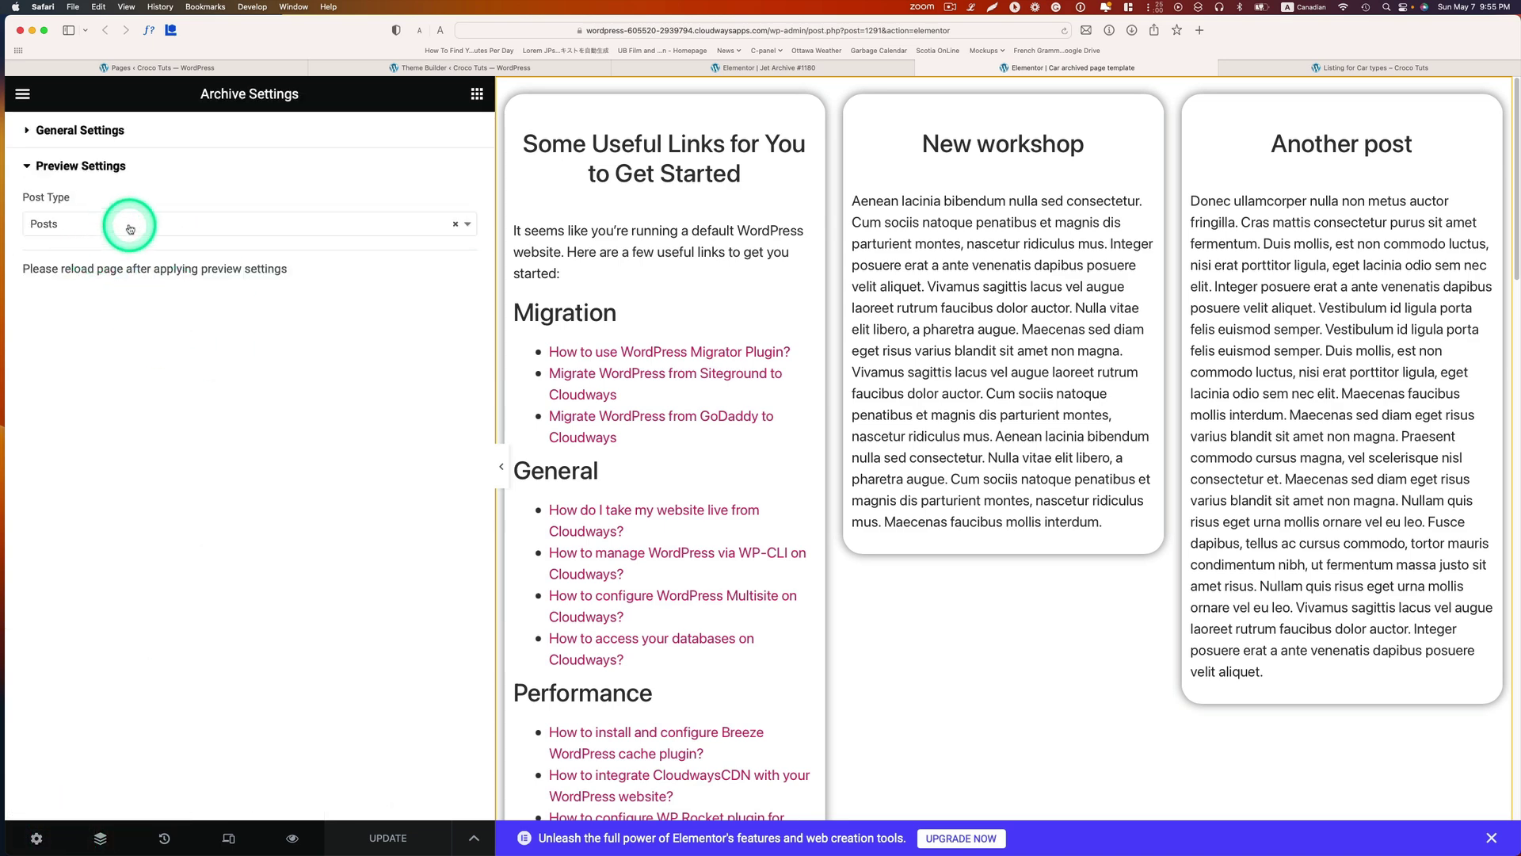
{"action": "left_click", "coordinate": [456, 224]}
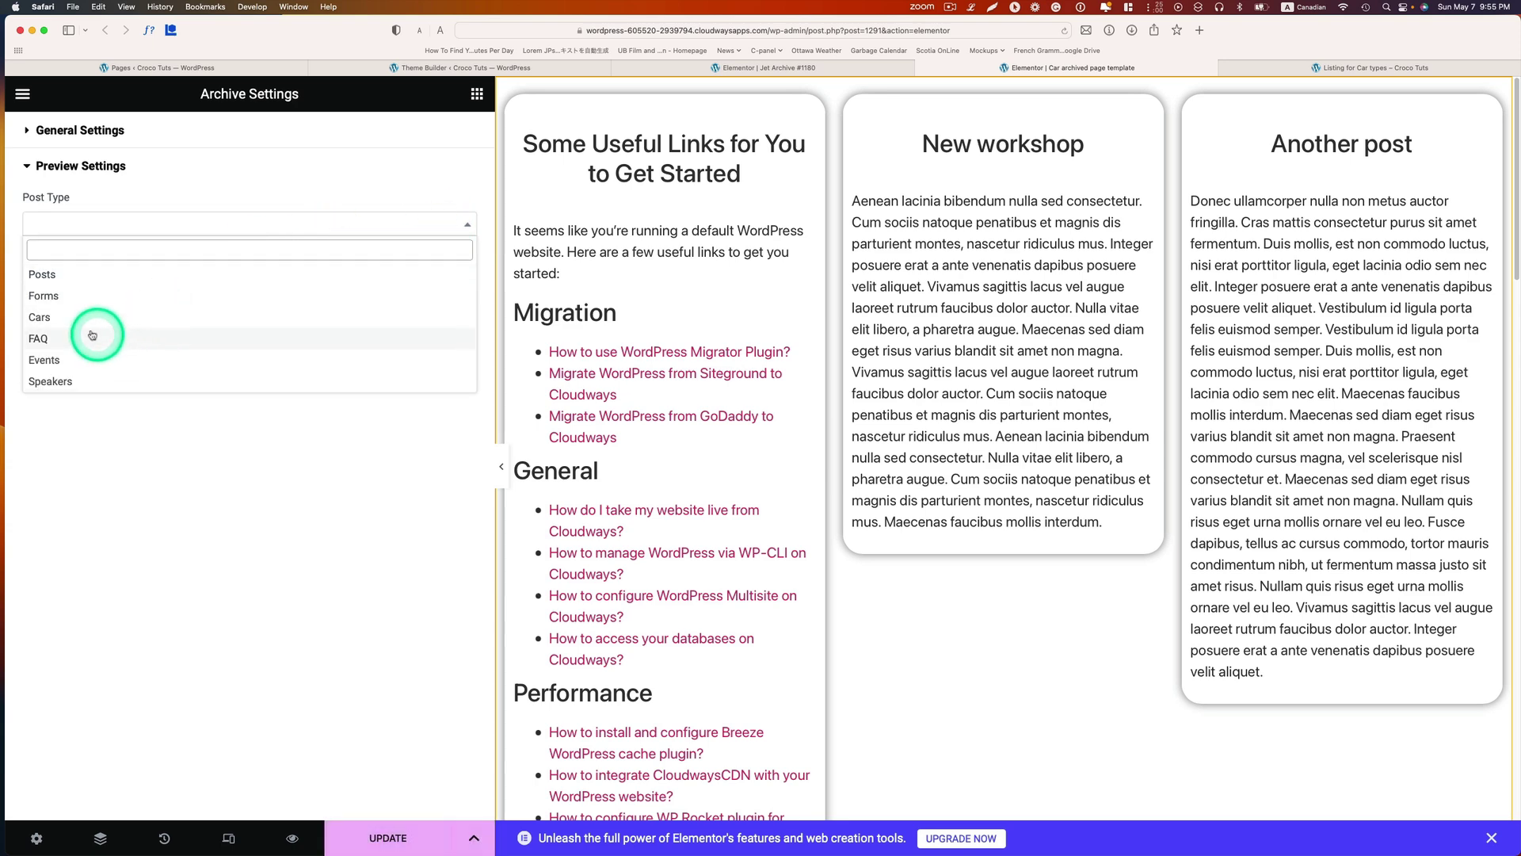
{"action": "left_click", "coordinate": [66, 317]}
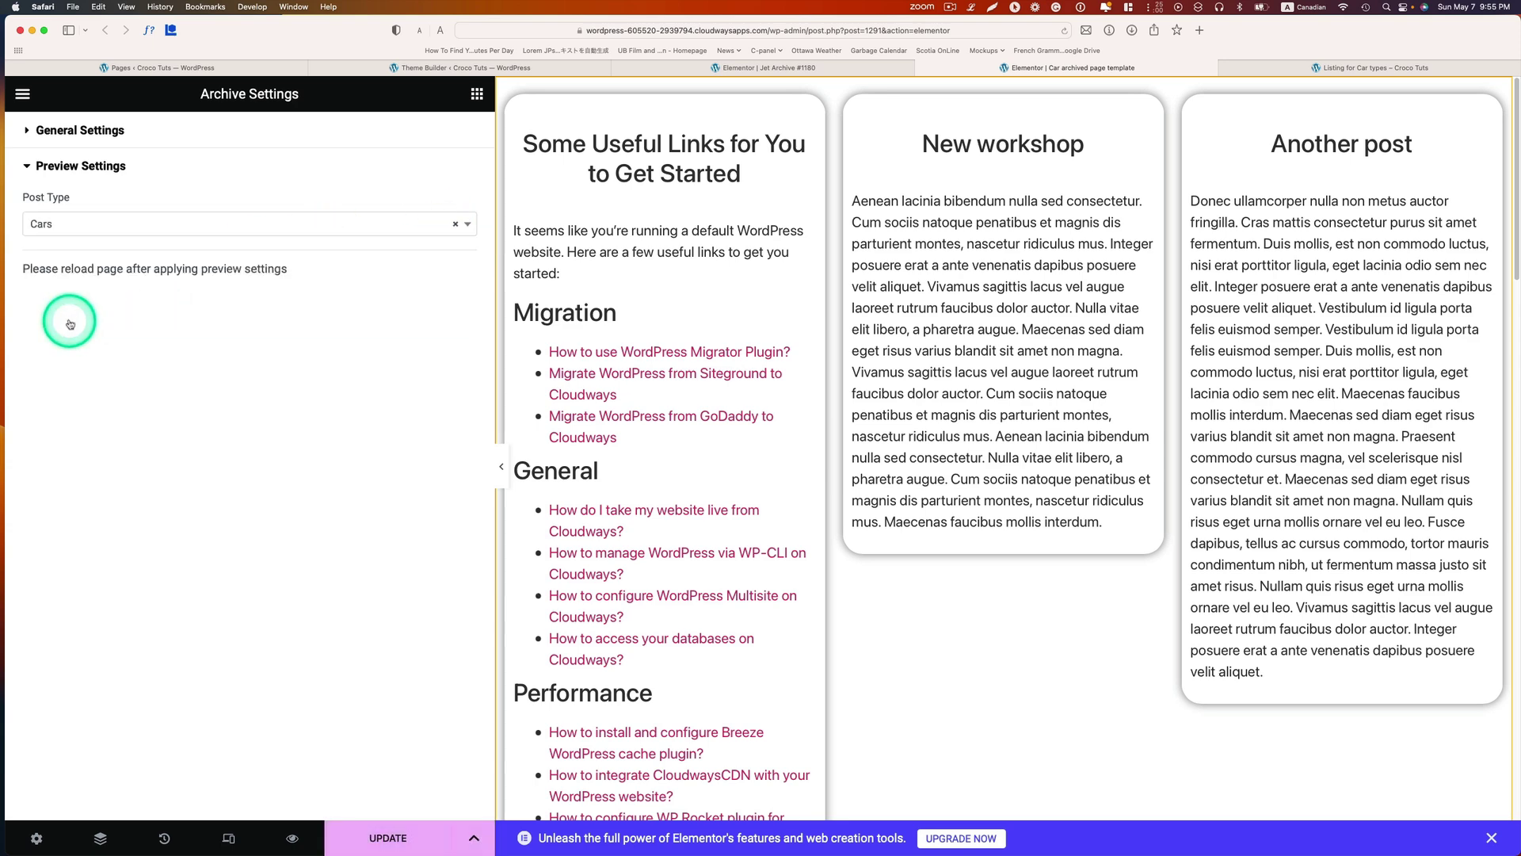
{"action": "left_click", "coordinate": [397, 834]}
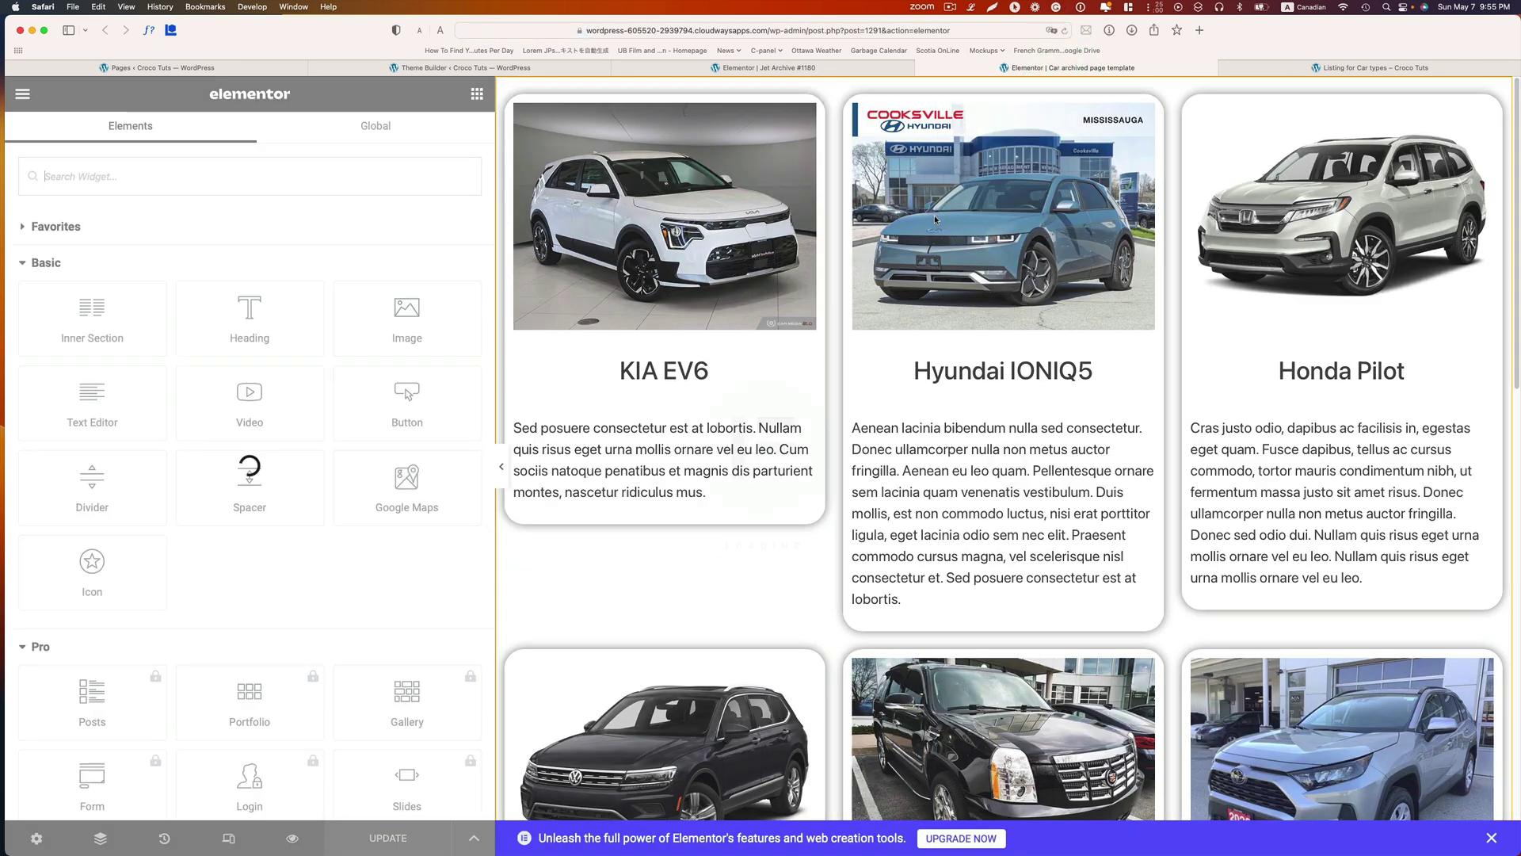
Scroll the Car archived page preview, check the listing grid settings, then return to Listing for Car types
{"action": "scroll", "coordinate": [950, 404], "scroll_direction": "down", "scroll_amount": 4}
{"action": "scroll", "coordinate": [959, 420], "scroll_direction": "down", "scroll_amount": 4}
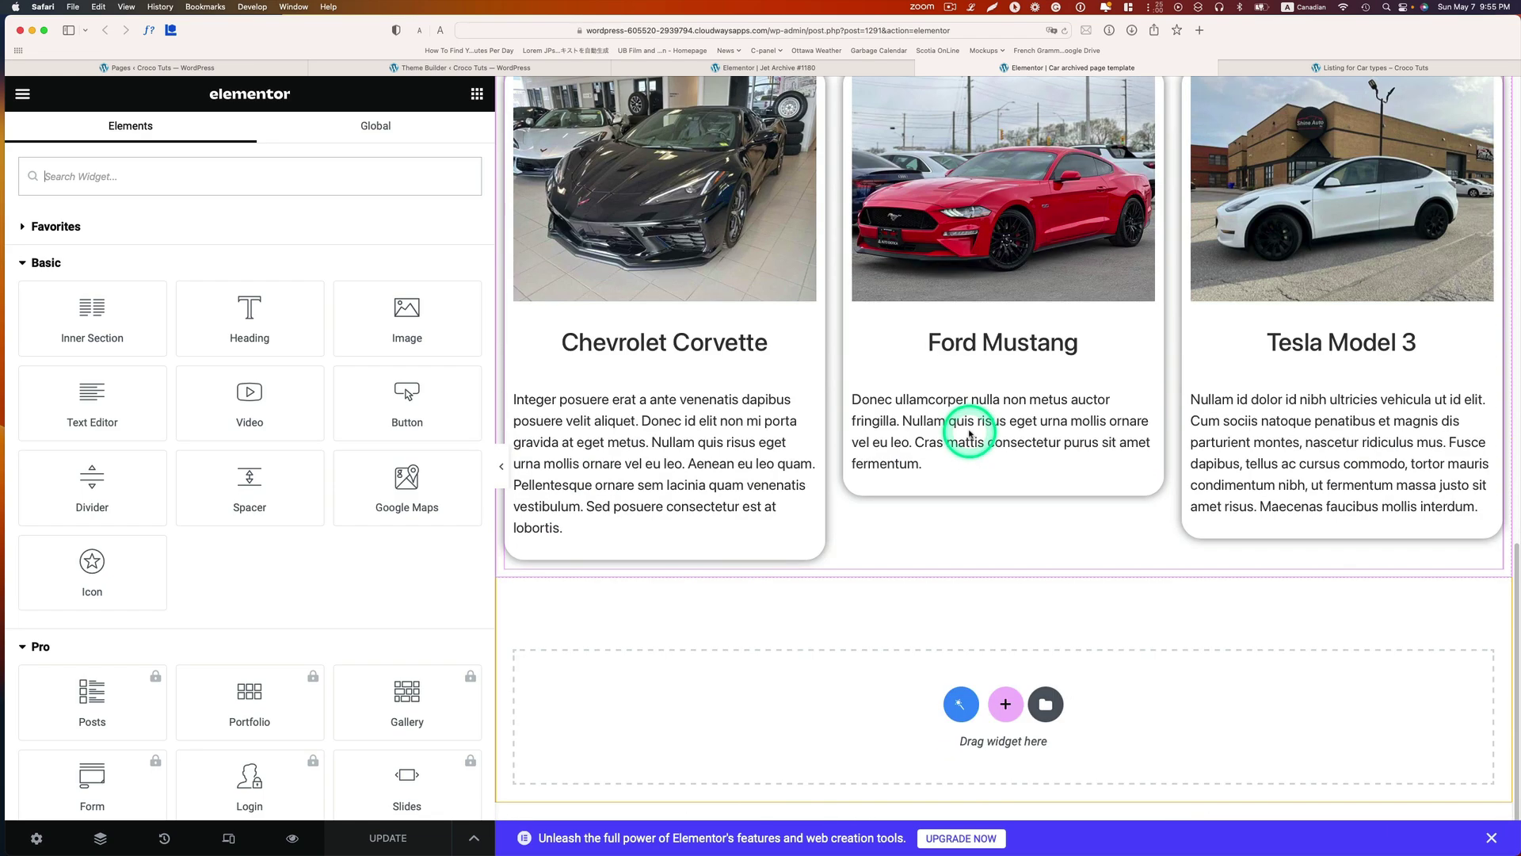
{"action": "scroll", "coordinate": [967, 428], "scroll_direction": "up", "scroll_amount": 12}
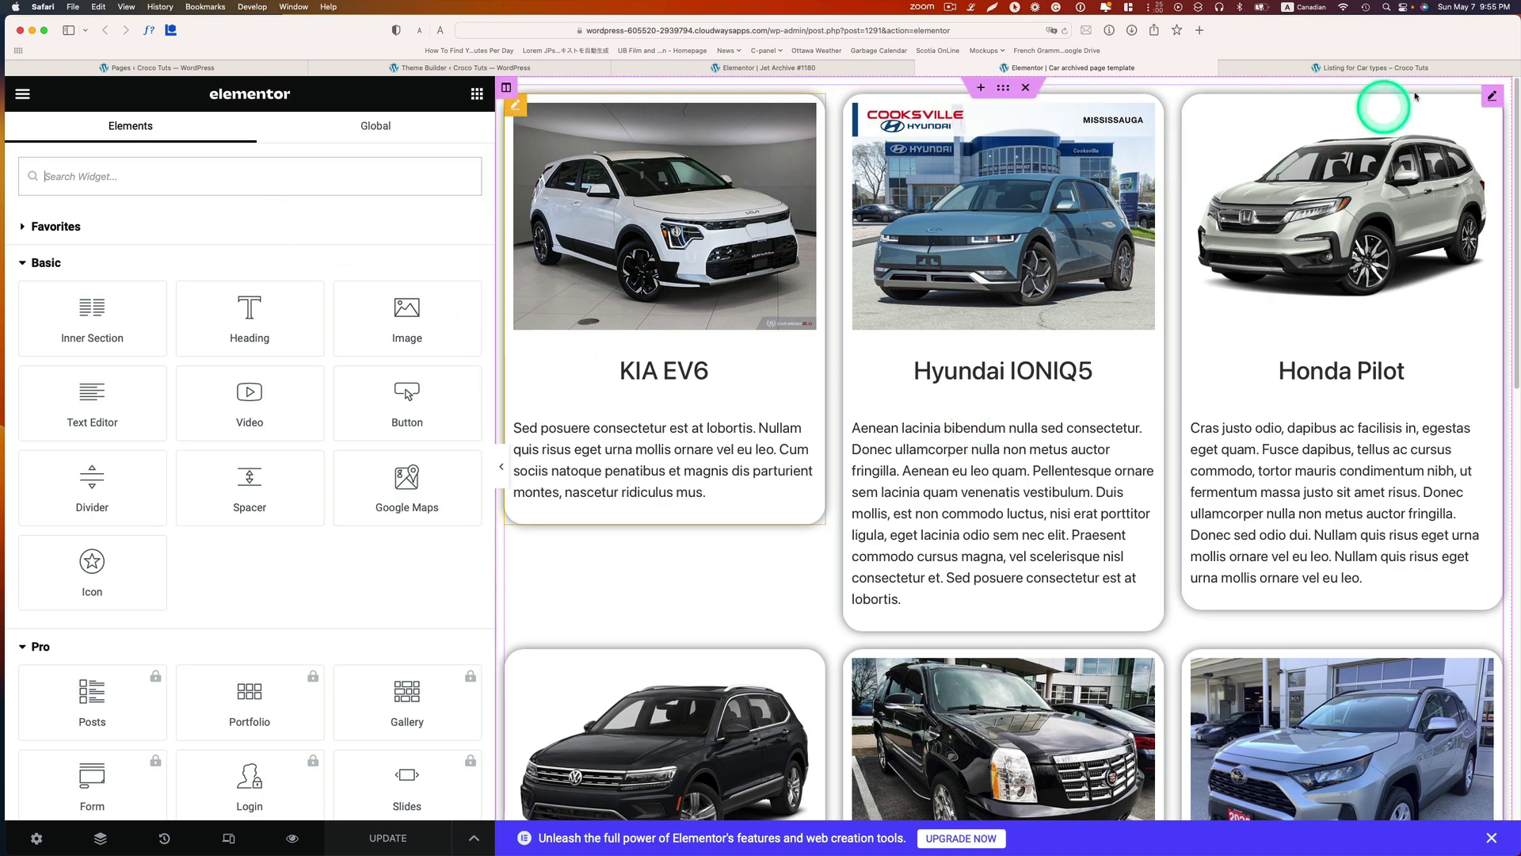
{"action": "left_click", "coordinate": [1491, 96]}
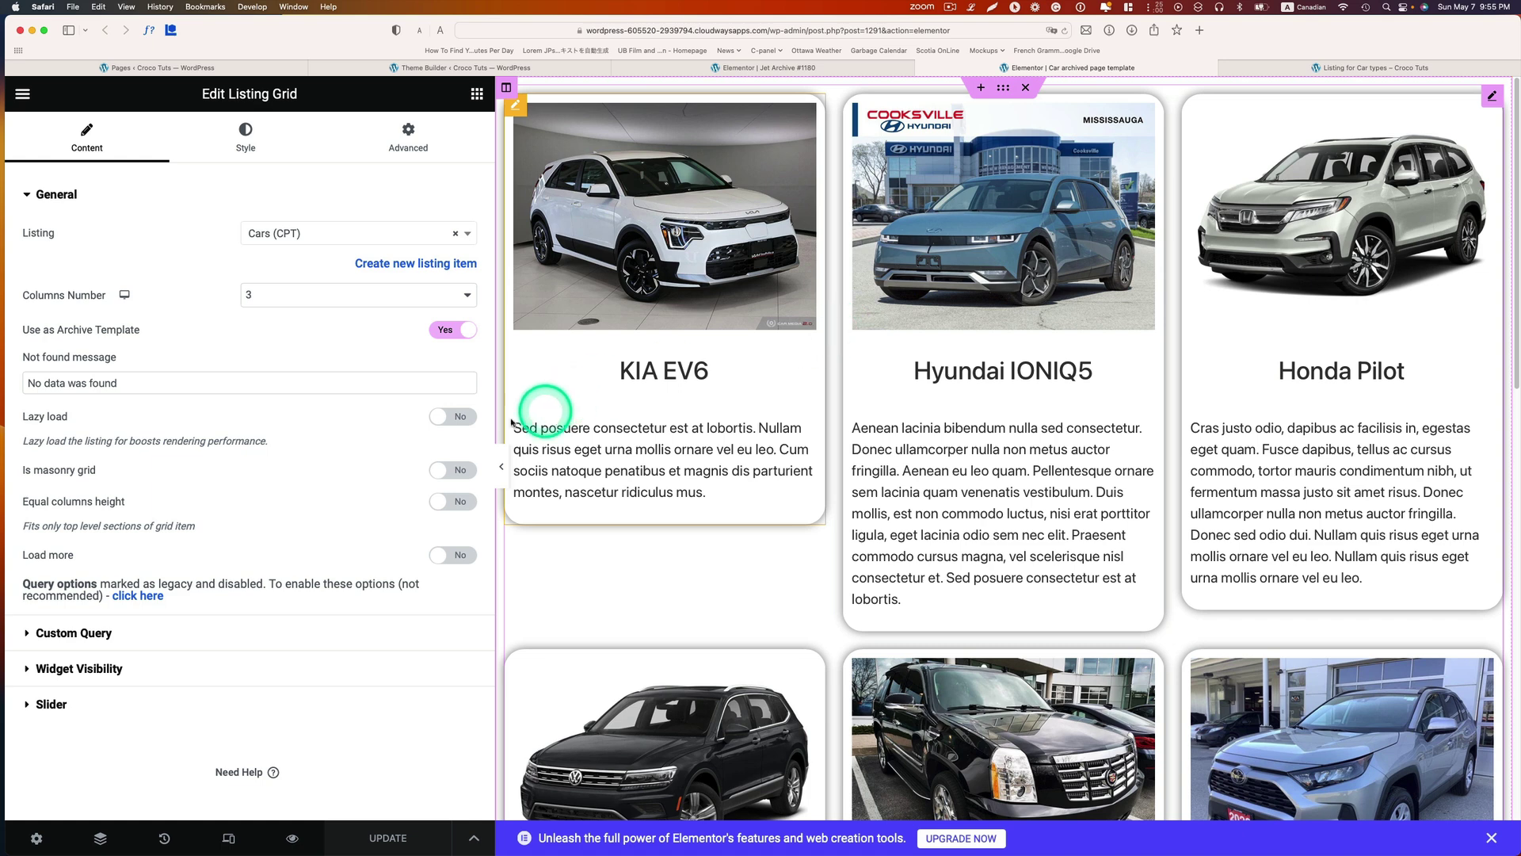
{"action": "left_click", "coordinate": [1339, 68]}
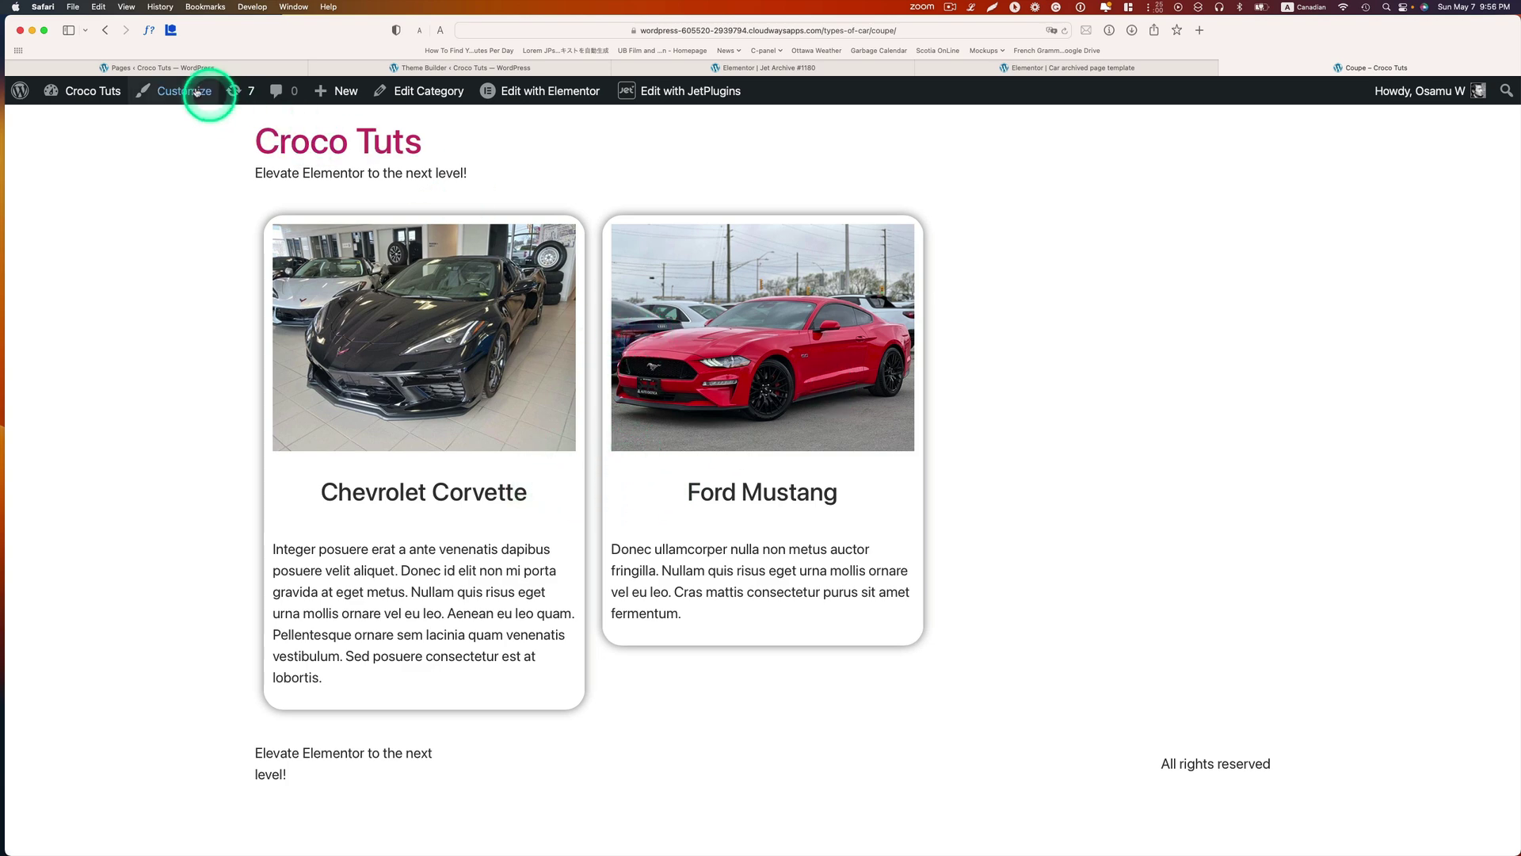
Open the EV car type archive, then the SUV archive, and scroll through its car cards
{"action": "left_click", "coordinate": [105, 30]}
{"action": "left_click", "coordinate": [761, 498]}
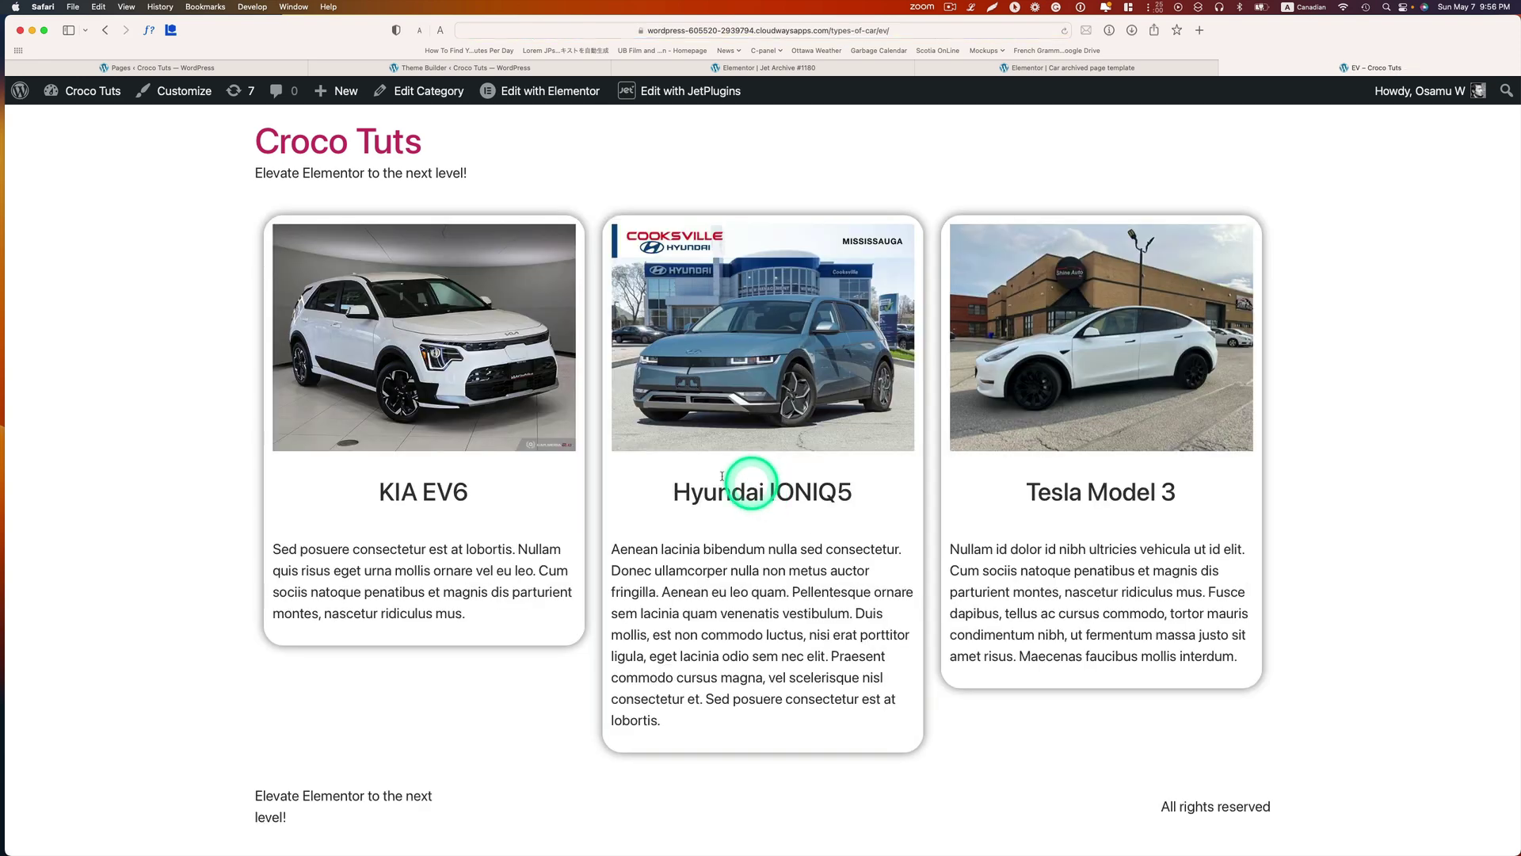
{"action": "left_click", "coordinate": [126, 31]}
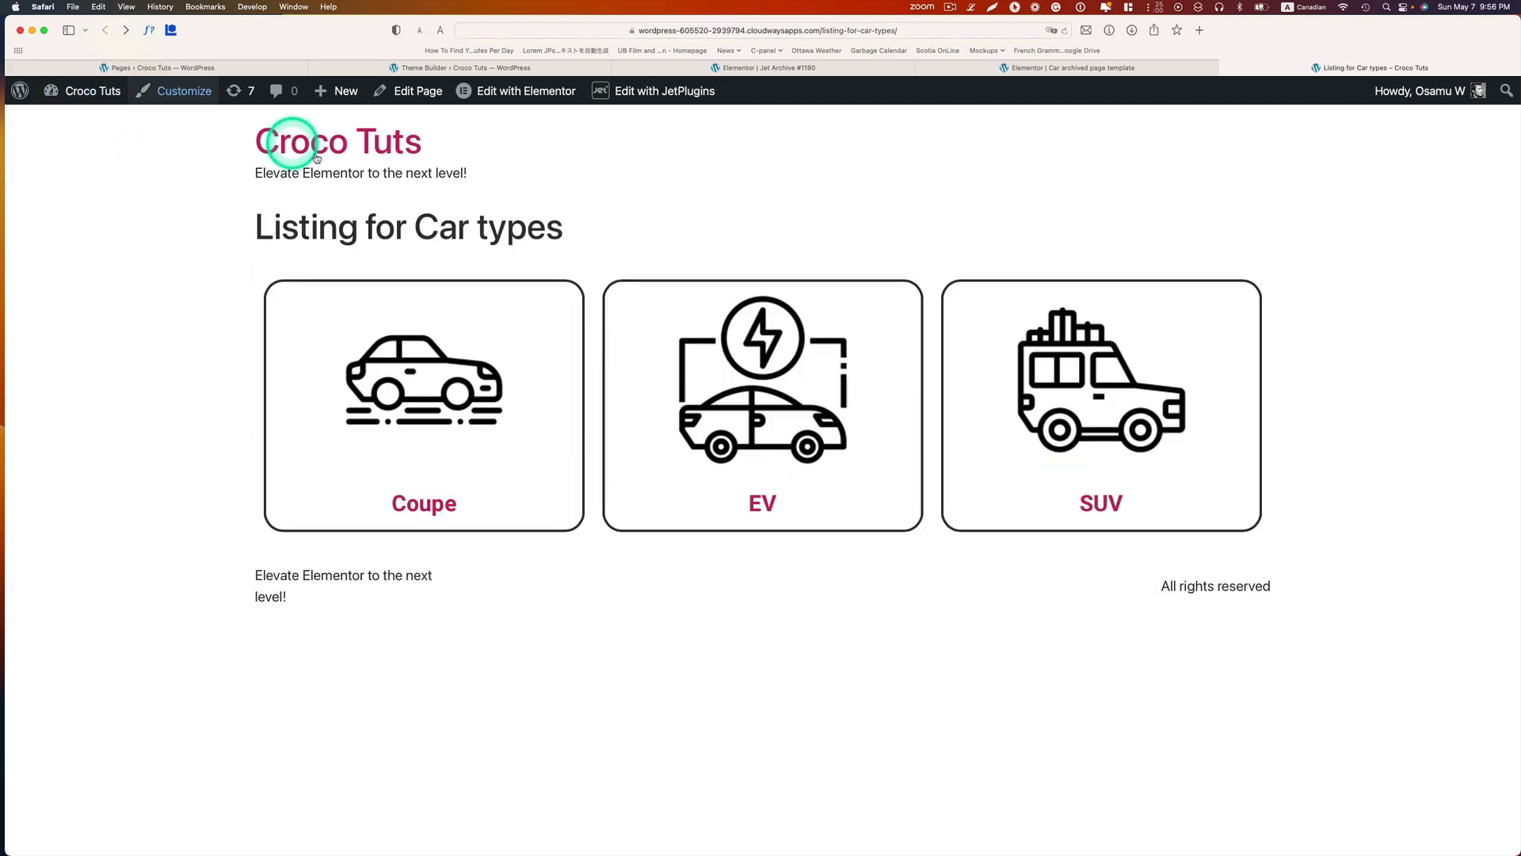
{"action": "left_click", "coordinate": [1088, 497]}
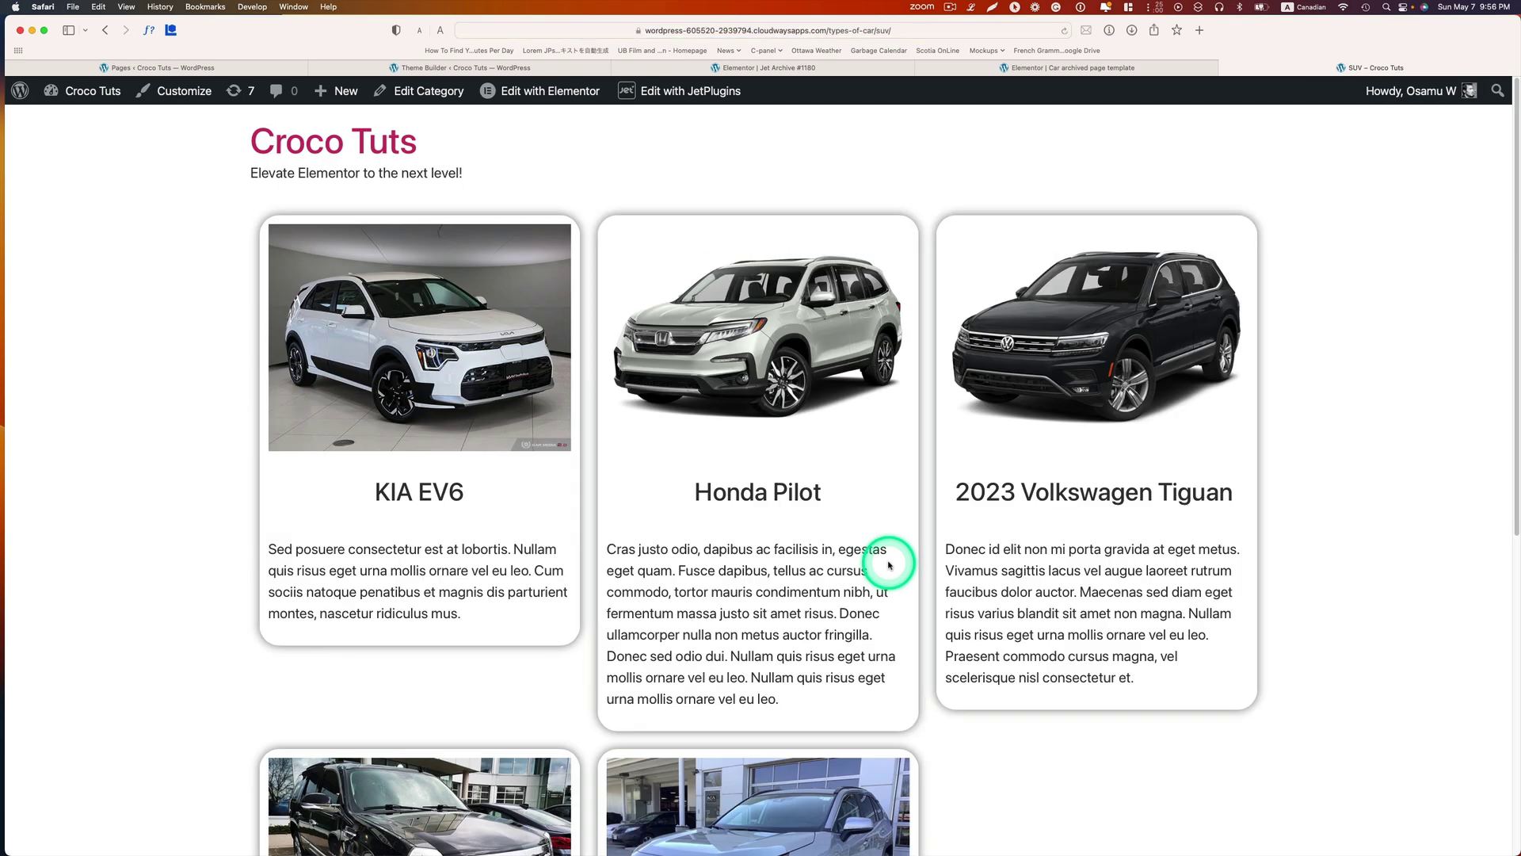
{"action": "scroll", "coordinate": [886, 566], "scroll_direction": "down", "scroll_amount": 5}
{"action": "scroll", "coordinate": [885, 566], "scroll_direction": "down", "scroll_amount": 3}
{"action": "scroll", "coordinate": [885, 566], "scroll_direction": "up", "scroll_amount": 10}
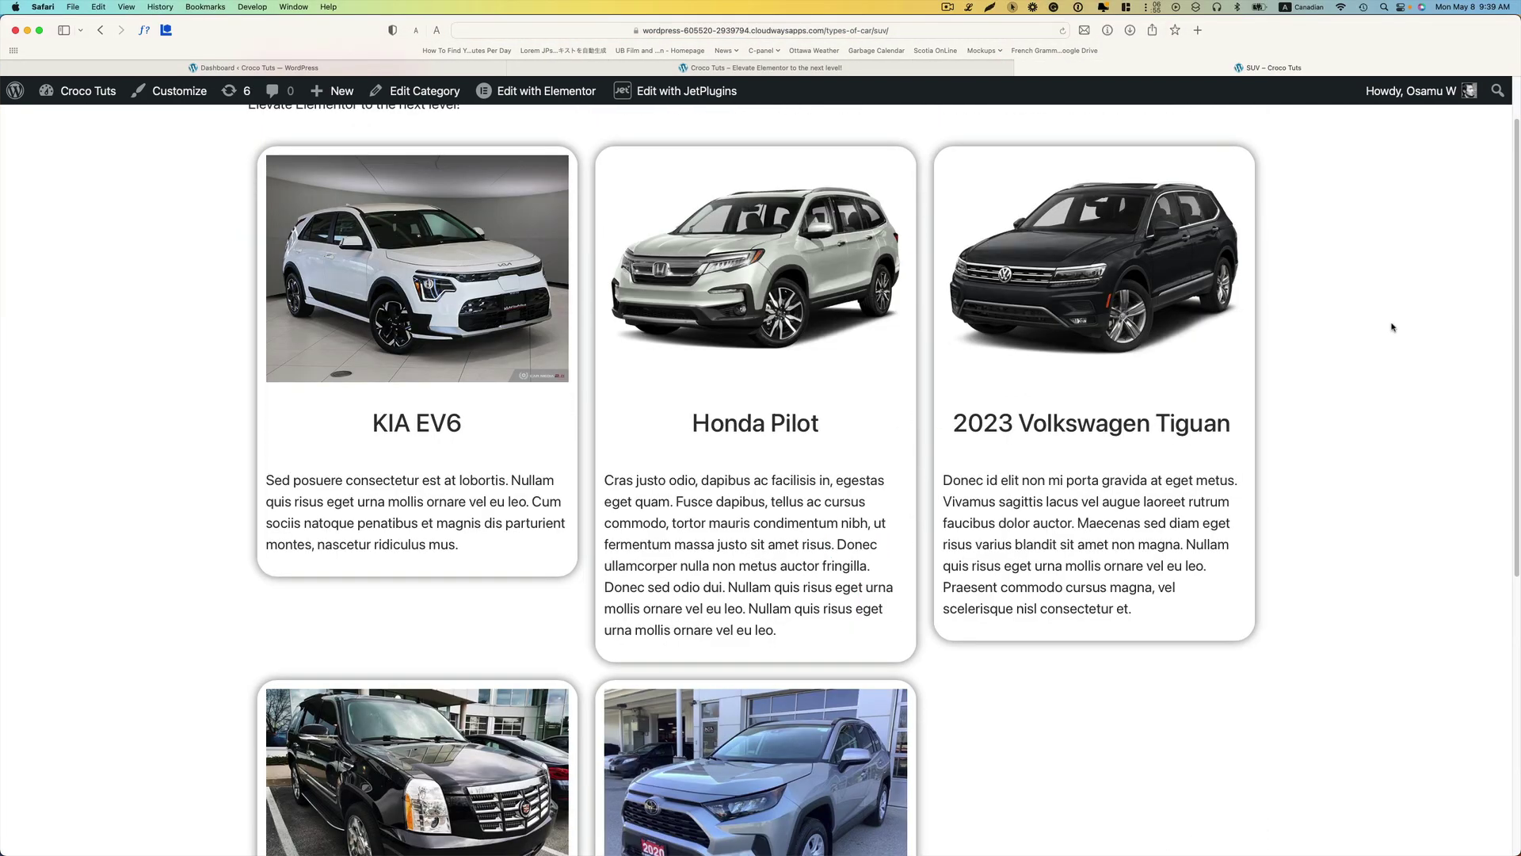